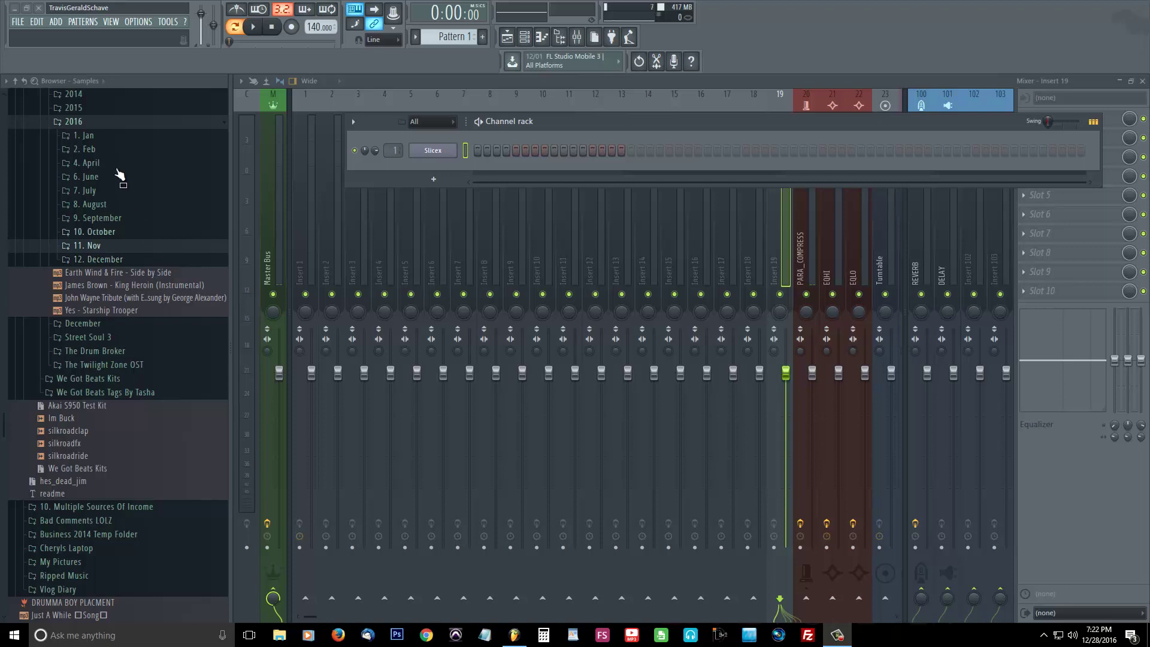
Step: Open the window of the existing Slicex channel
scroll(120, 186, "up", 3)
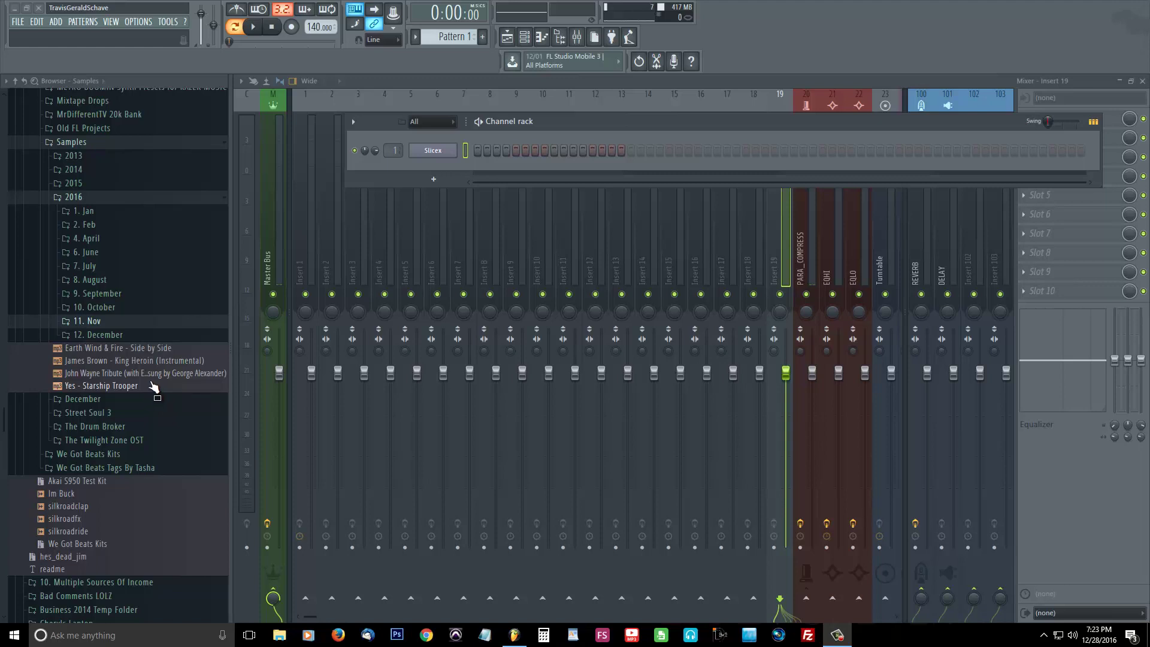
left_click(435, 152)
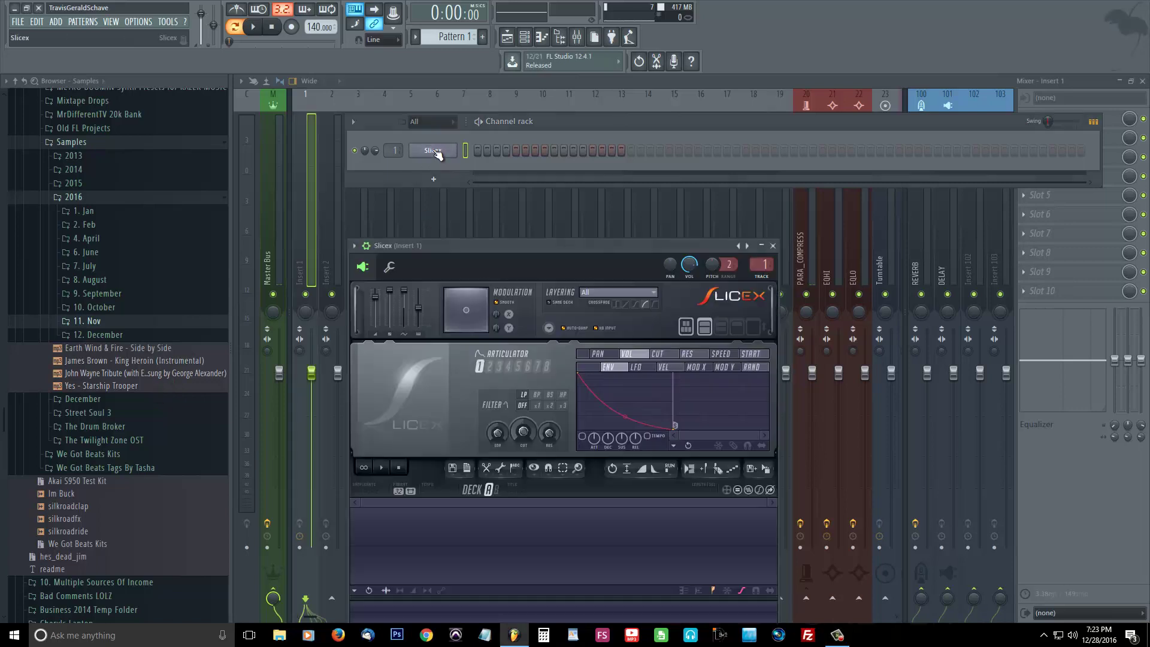
Step: Insert a second Slicex channel, finding the generator in the full plugin list with the search term "Slic"
right_click(437, 153)
mouse_move(512, 220)
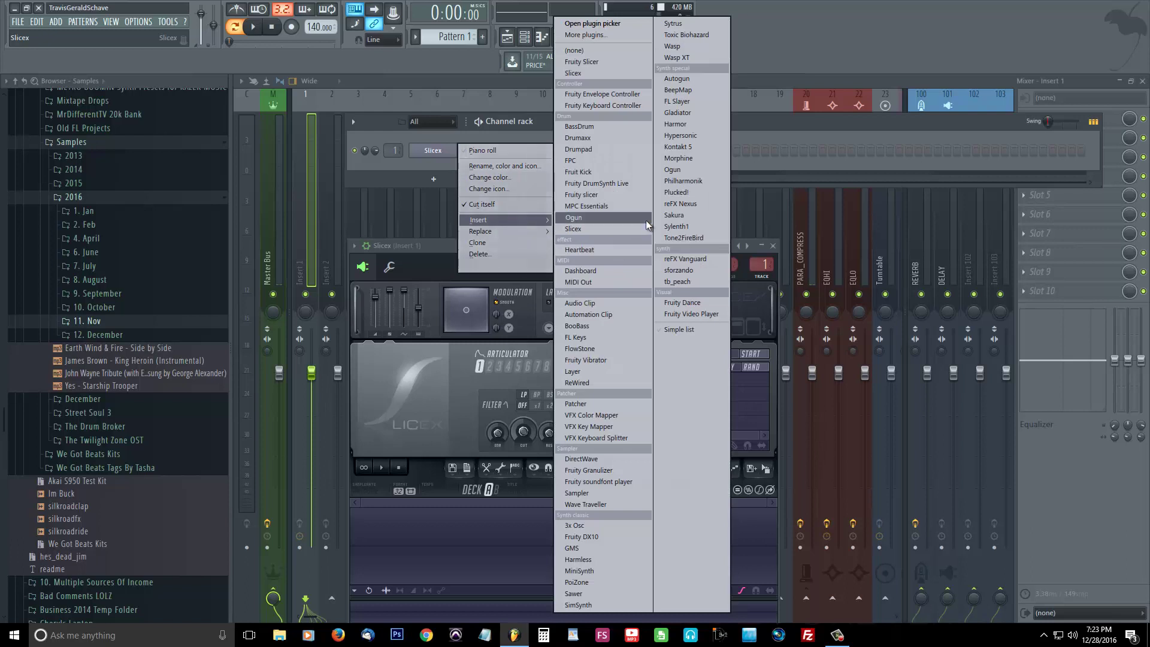
left_click(625, 35)
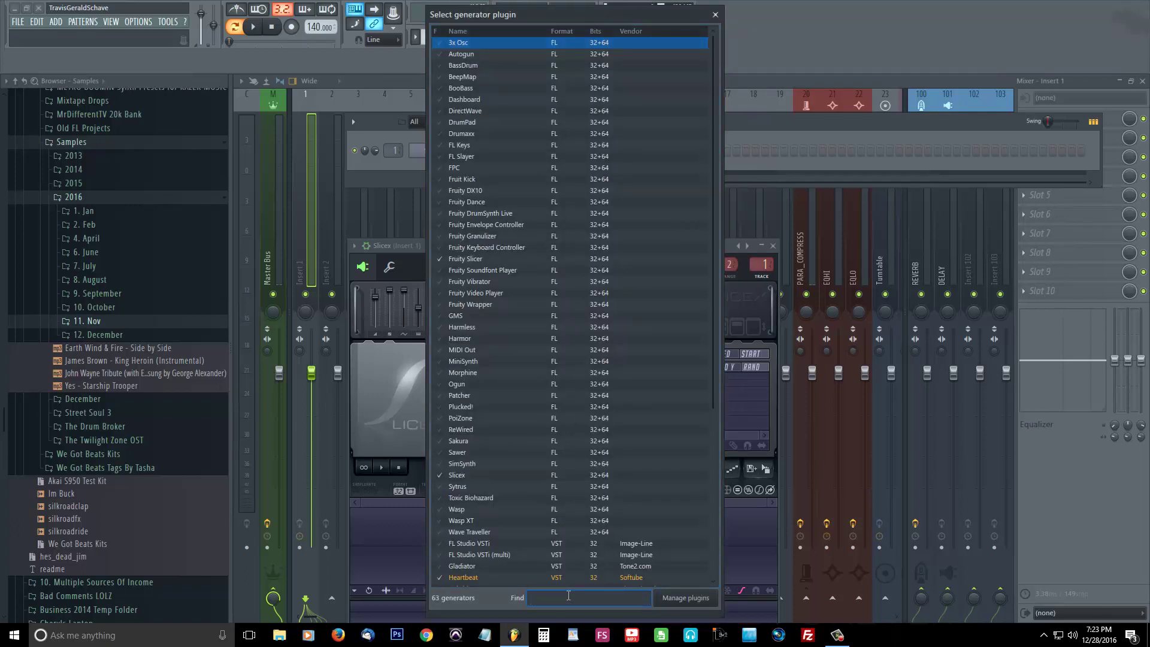
type("Slic")
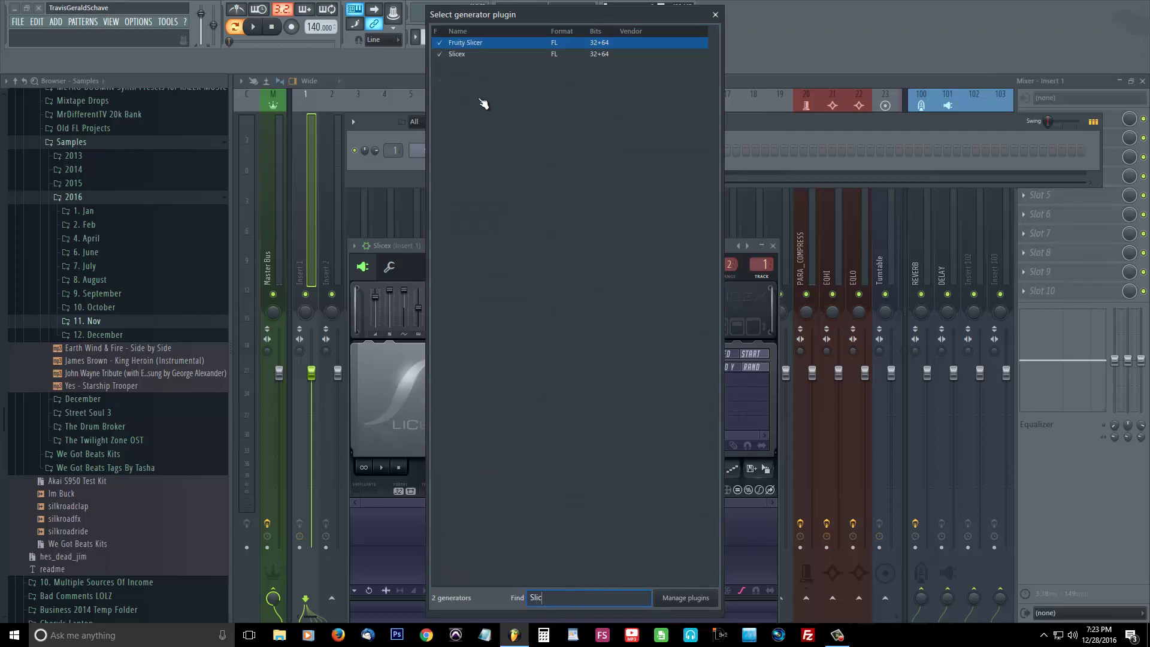
double_click(440, 55)
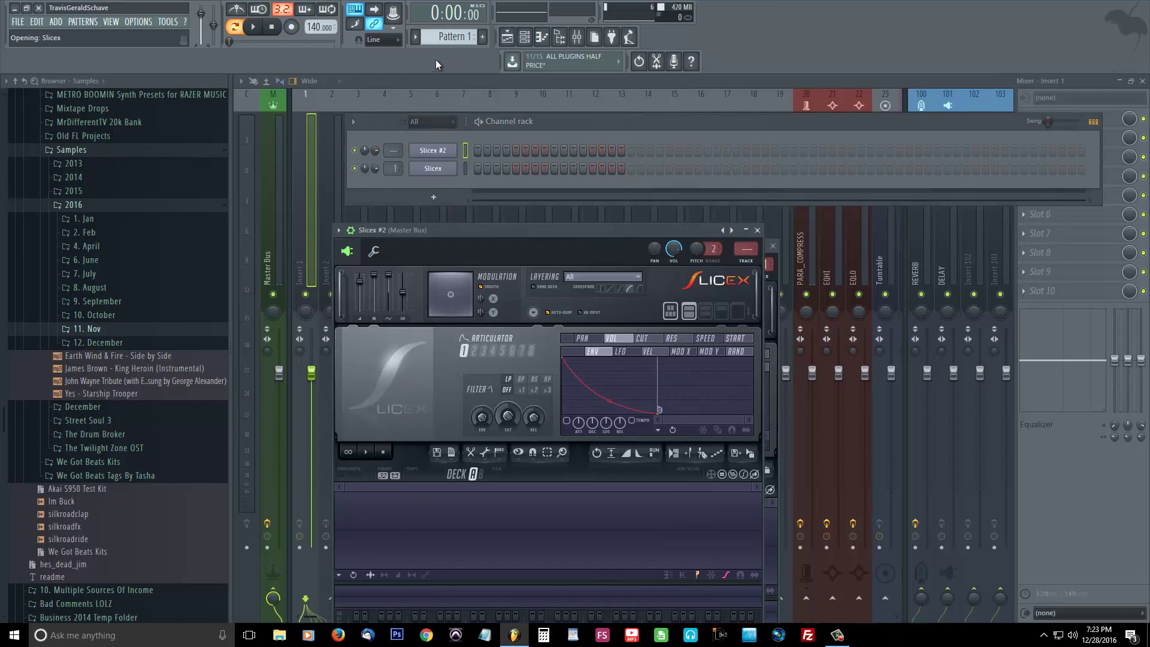
Step: Delete the Slicex #2 channel from the channel rack
right_click(454, 149)
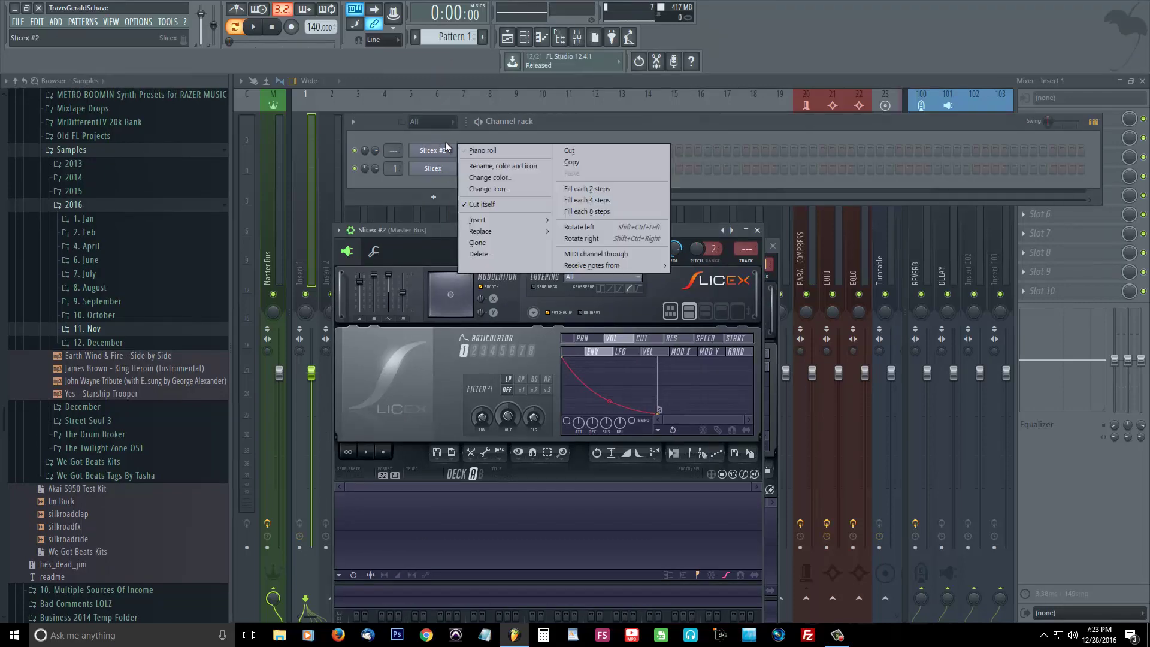
mouse_move(497, 220)
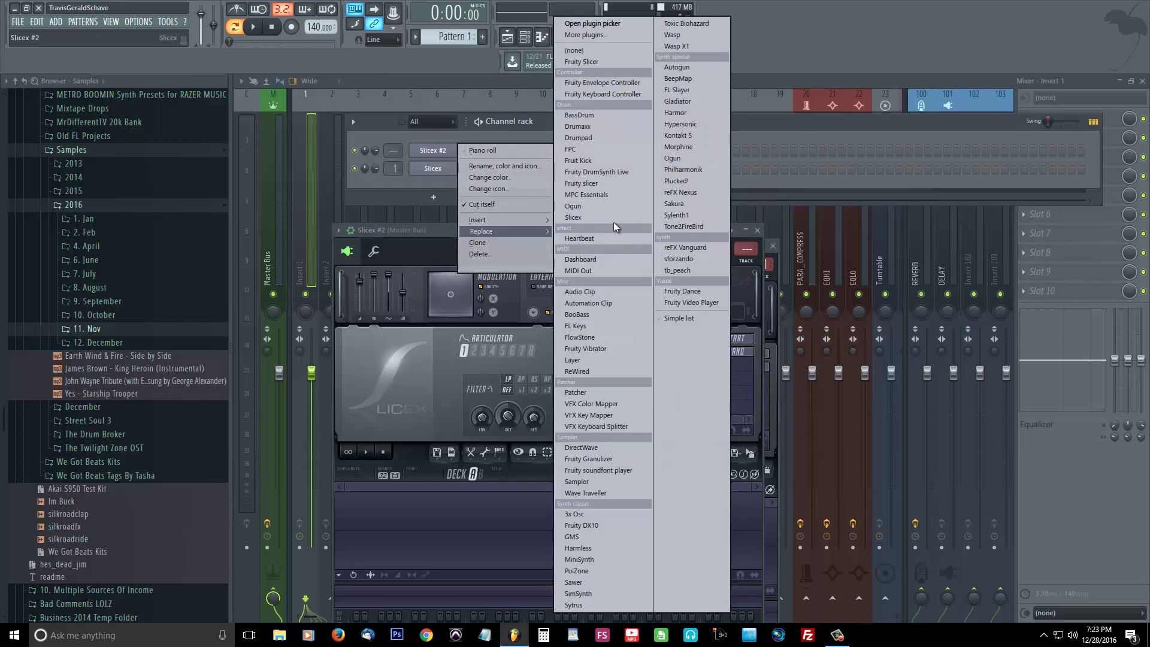
left_click(441, 152)
right_click(441, 153)
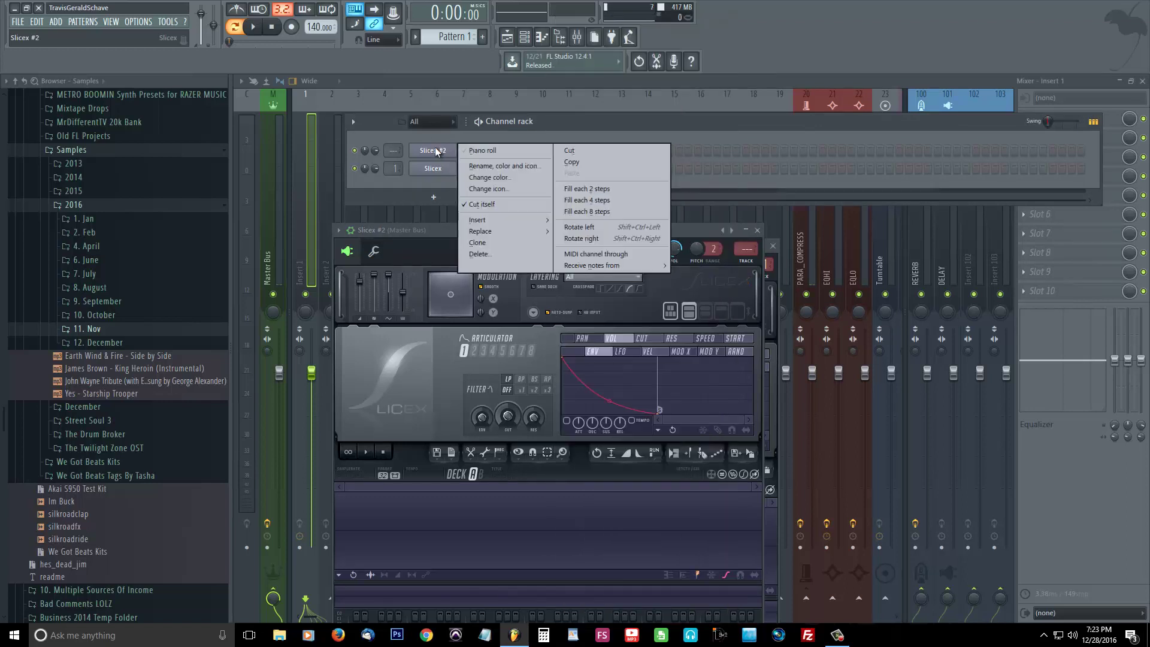
left_click(498, 255)
left_click(635, 348)
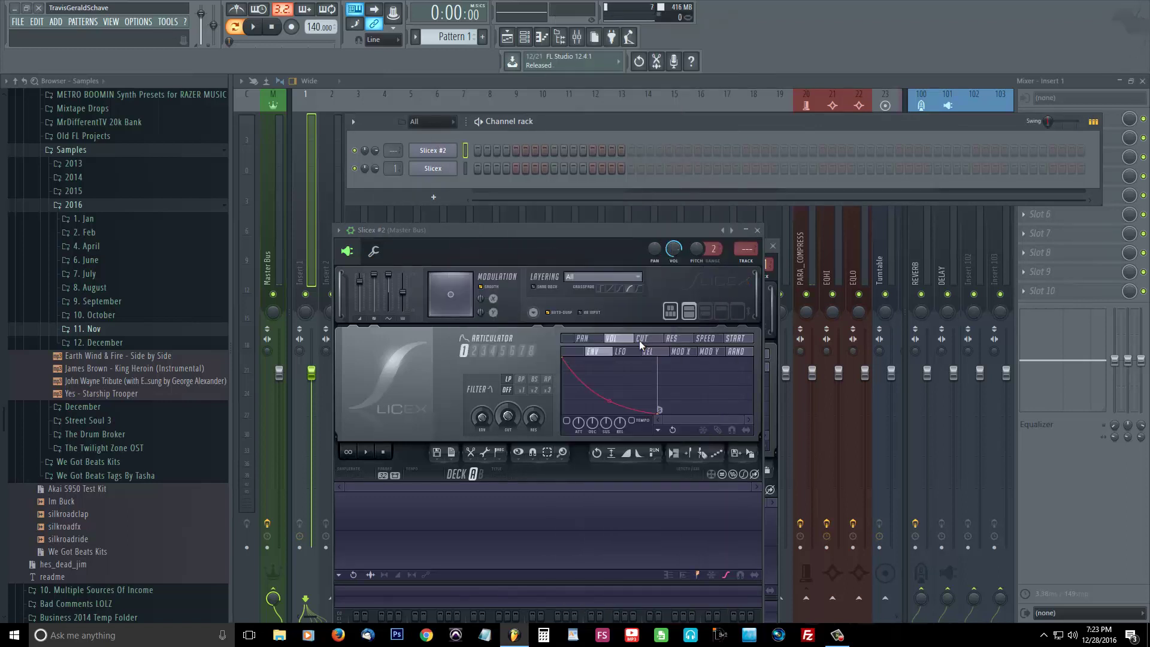
Step: Preview the "Yes - Starship Trooper" sample and send it to the selected Slicex channel
left_click(109, 396)
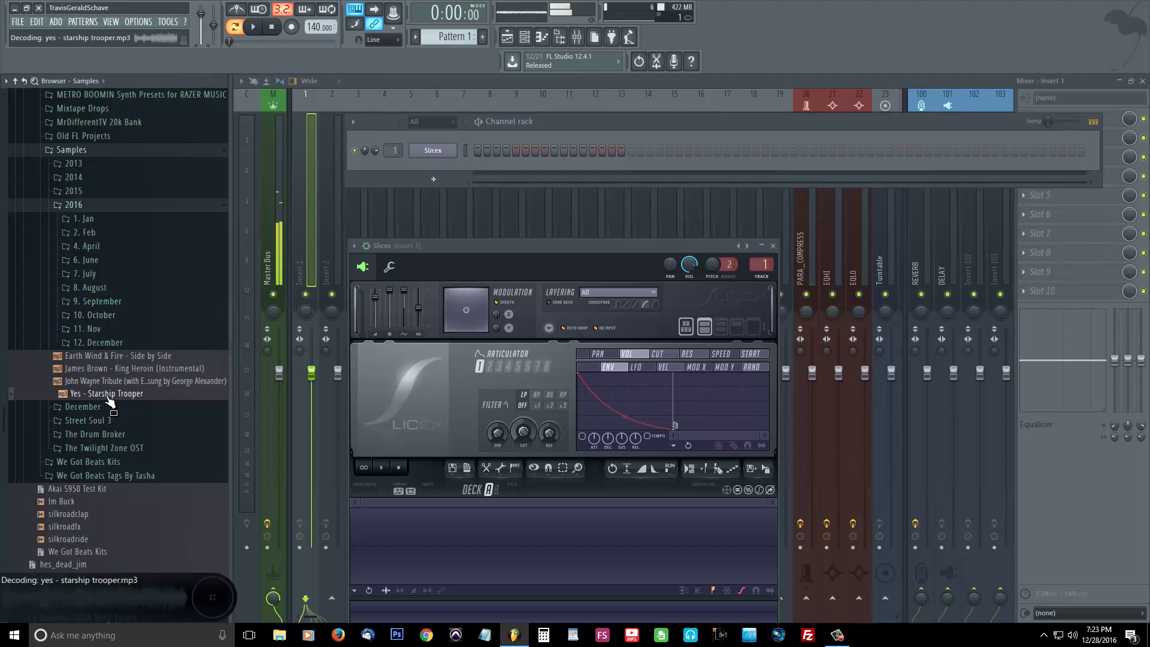
left_click(273, 28)
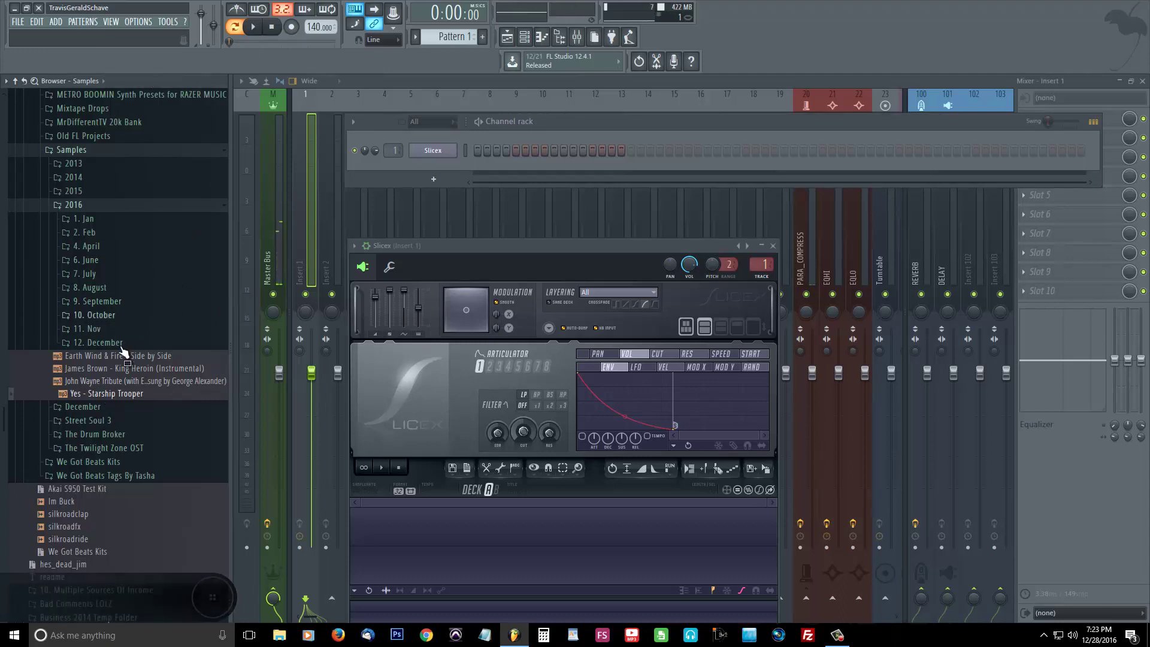
right_click(118, 395)
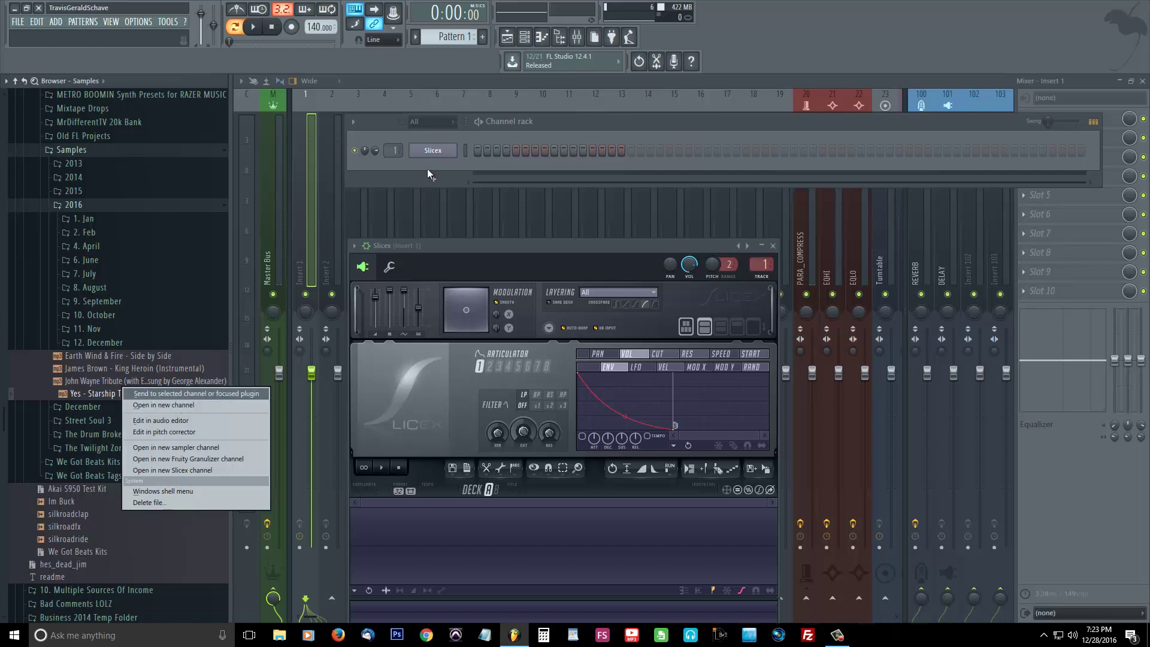
left_click(465, 149)
right_click(132, 390)
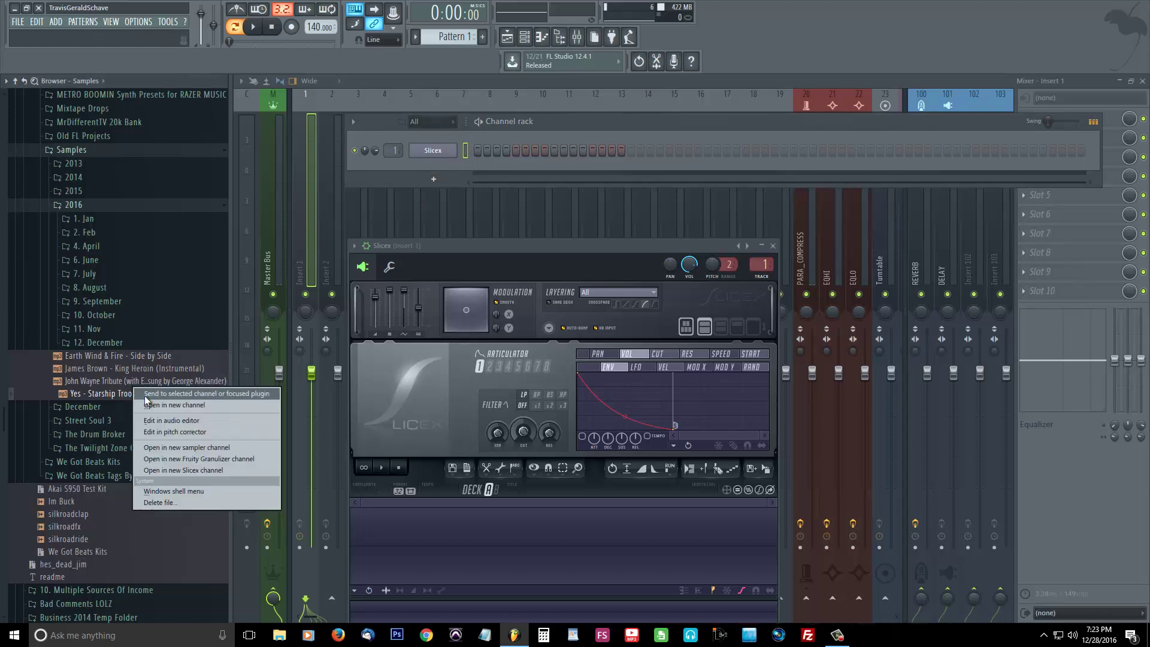
left_click(150, 394)
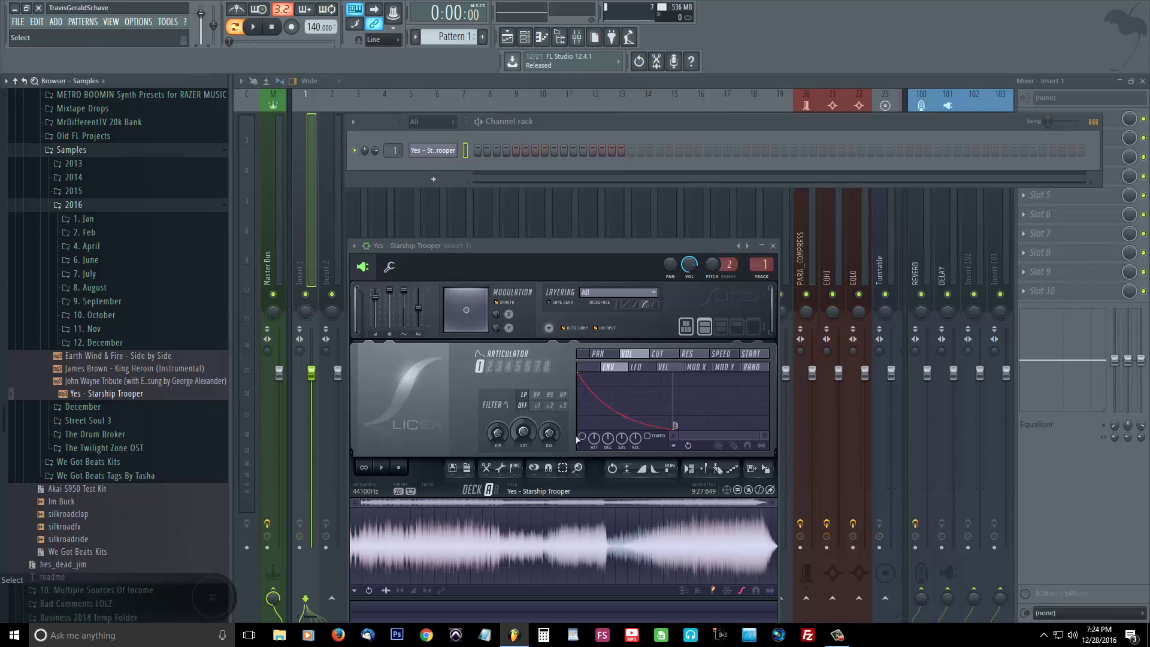
Step: Select the sample's opening section from about 0.431 s to 21.151 s and audition it
left_click(578, 333)
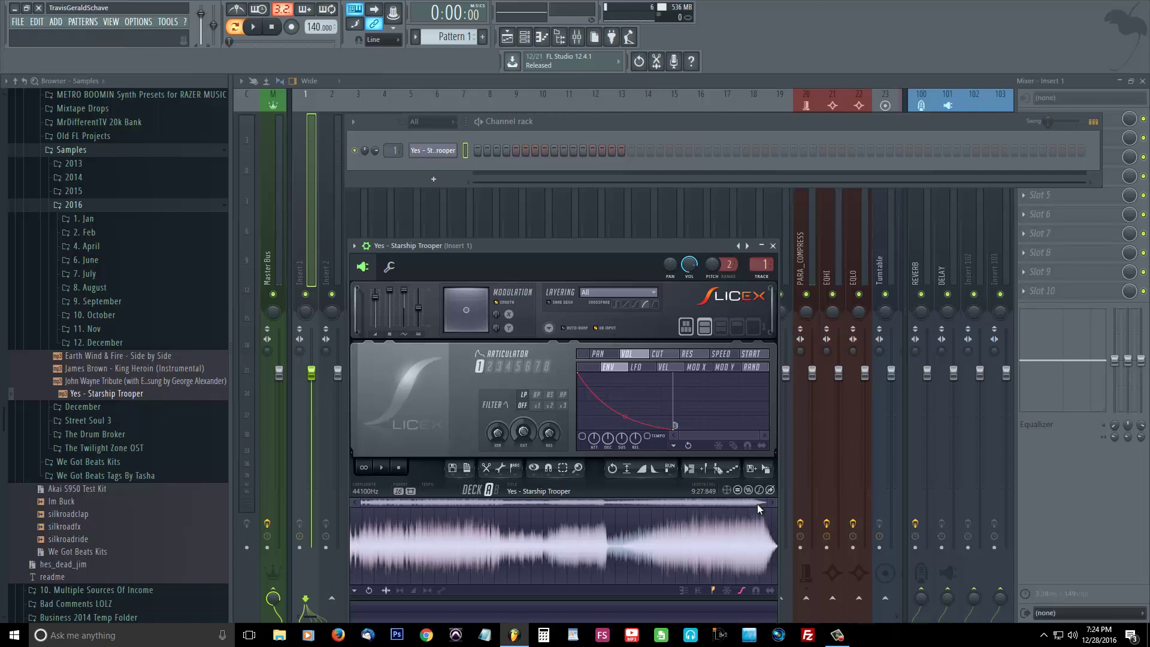
left_click_drag(764, 502, 439, 440)
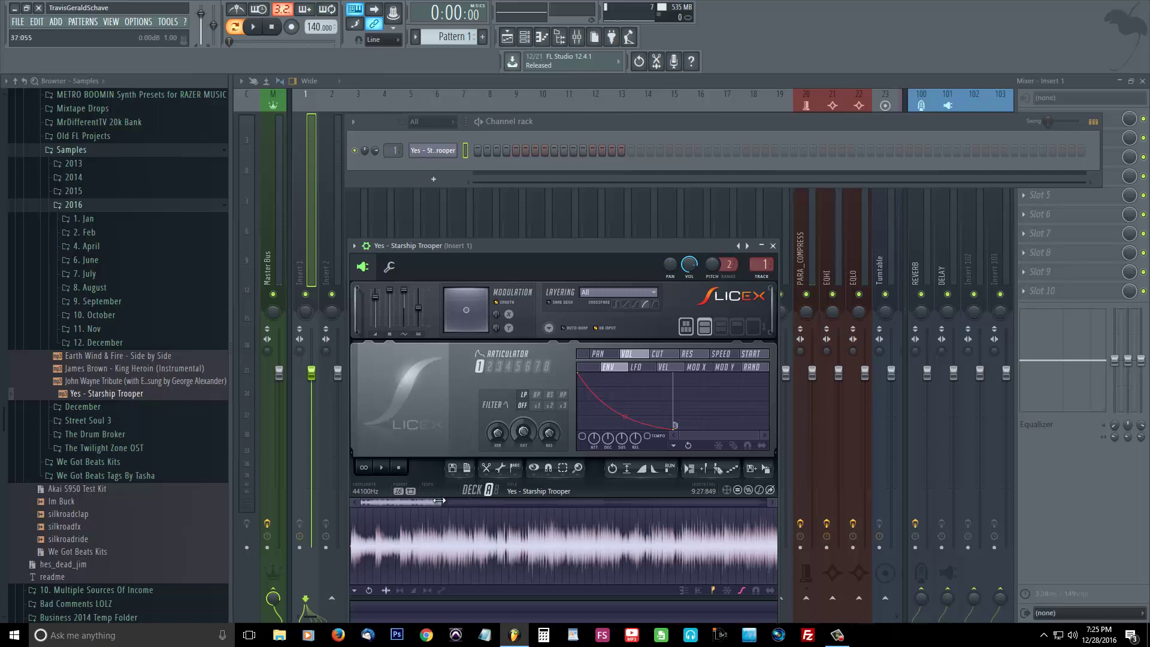
scroll(386, 534, "up", 3)
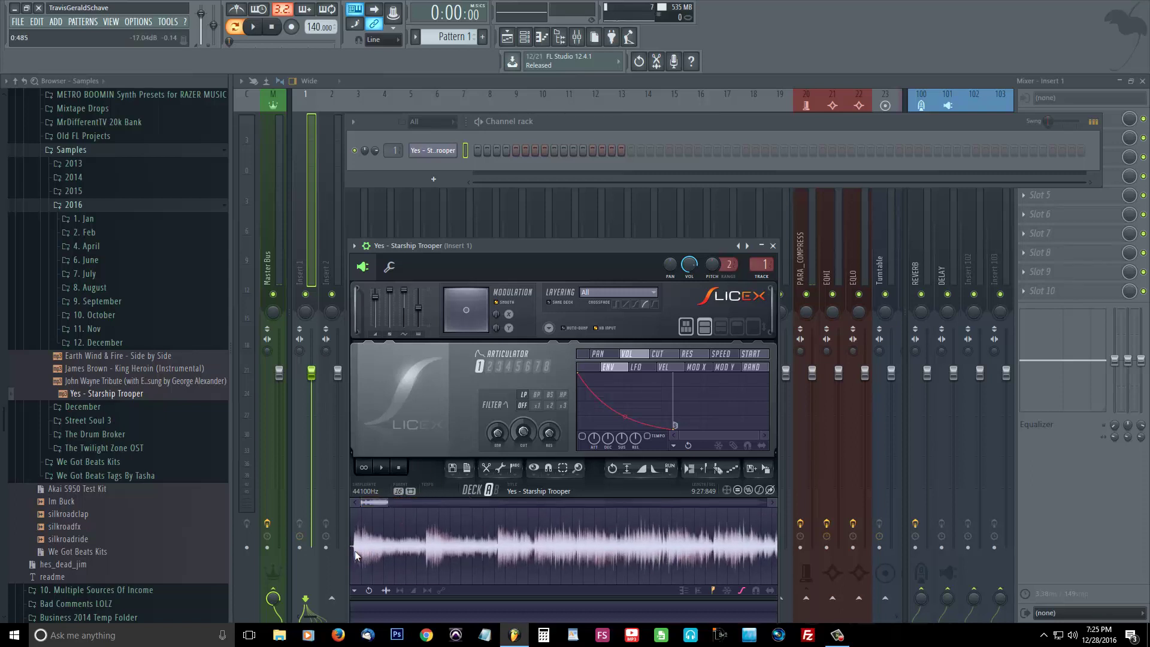
left_click_drag(354, 552, 584, 550)
left_click(382, 468)
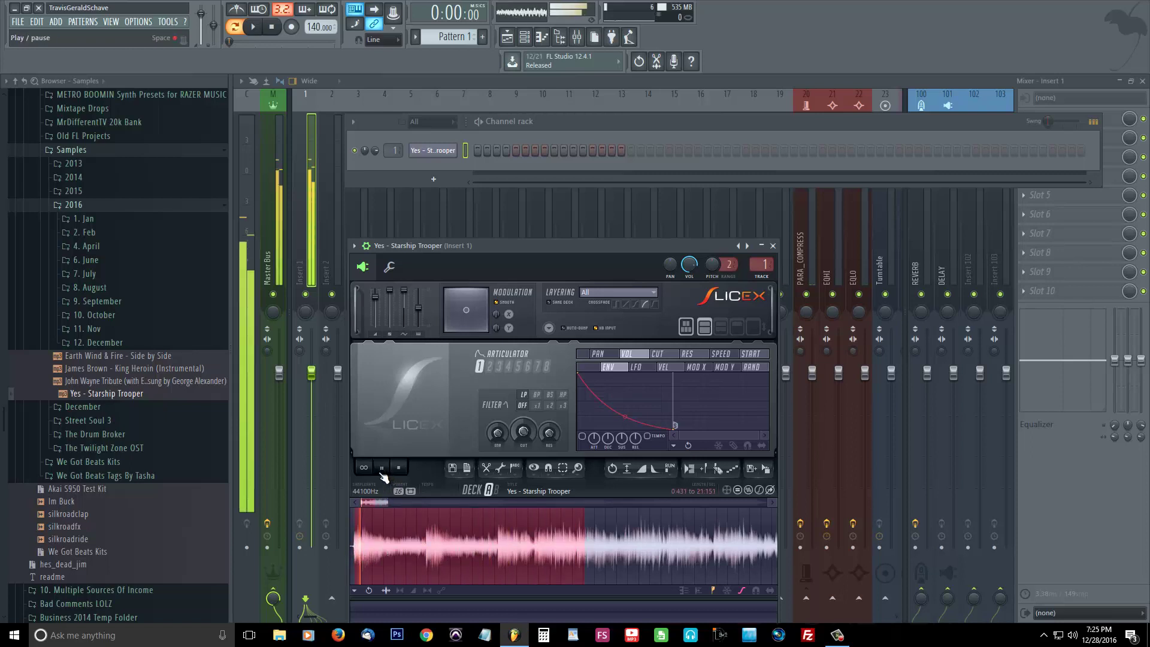
left_click(398, 468)
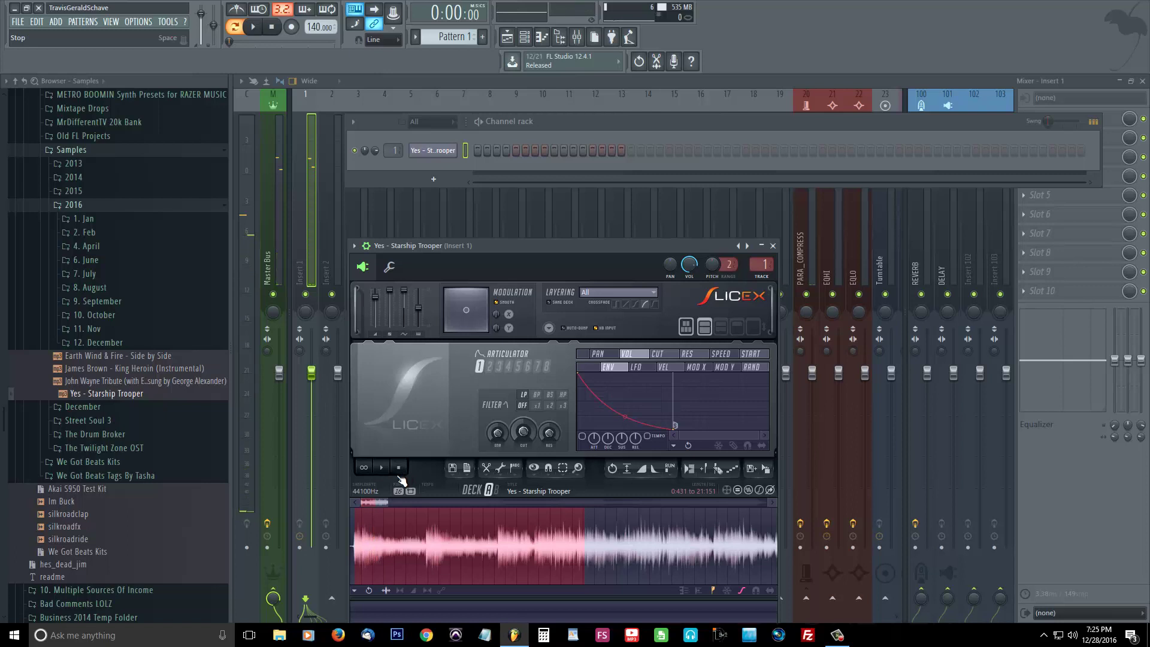
key("space")
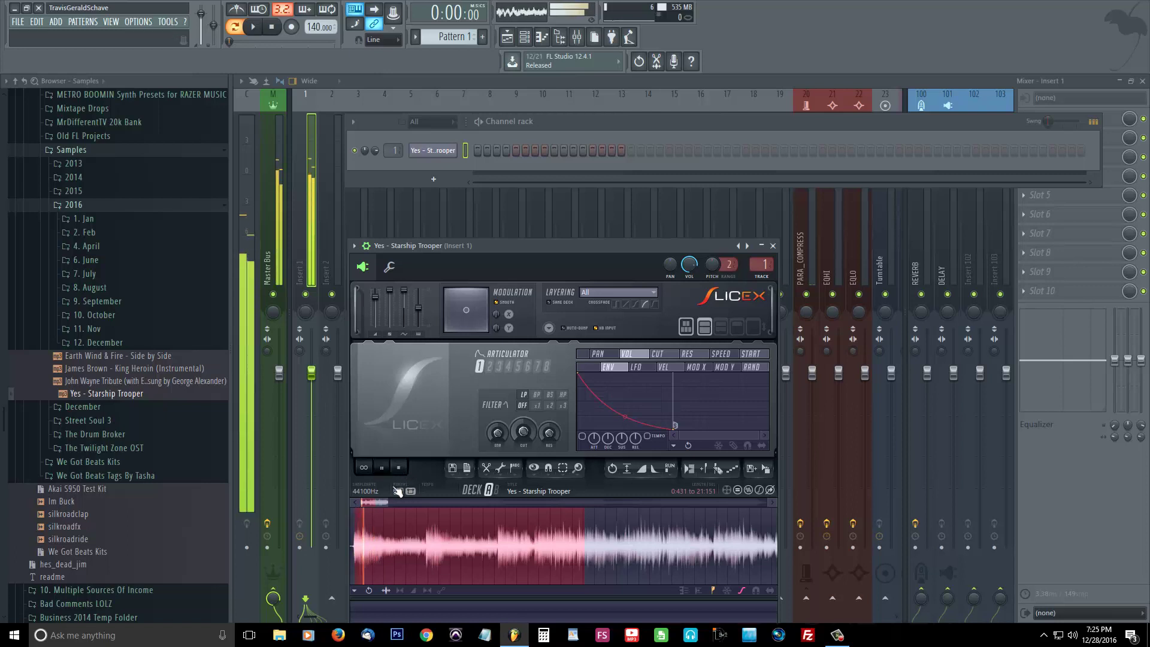
Step: Refine the selection start to about 0.375 s at the first transient and add a slice marker there
left_click(376, 533)
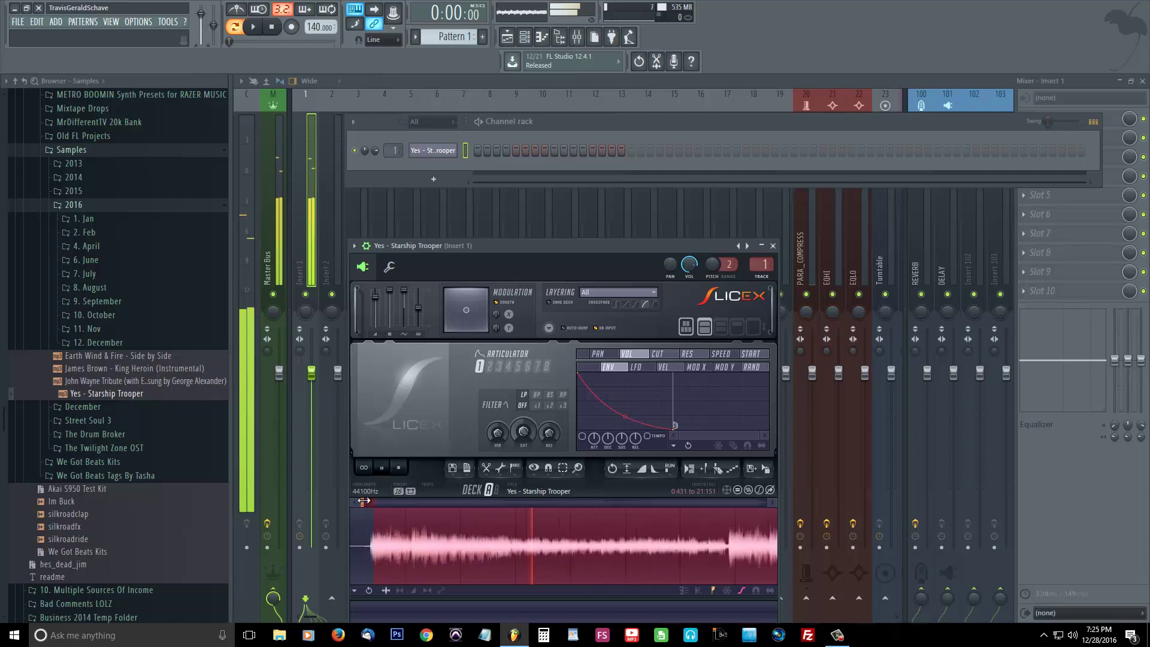
left_click(386, 563)
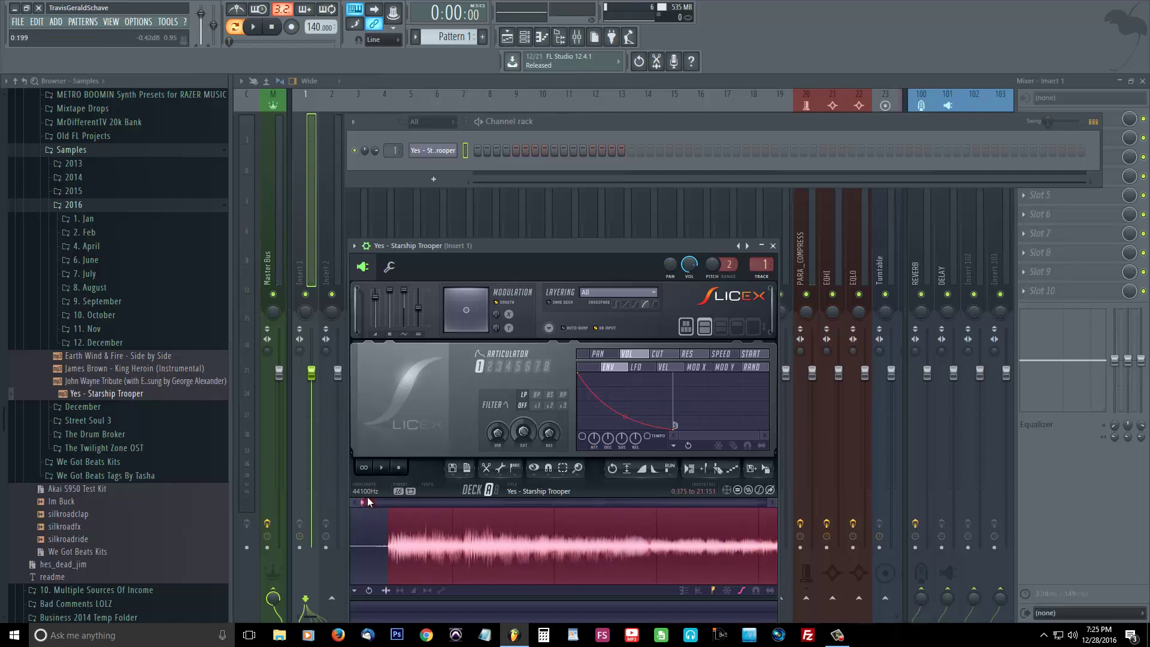
left_click(706, 469)
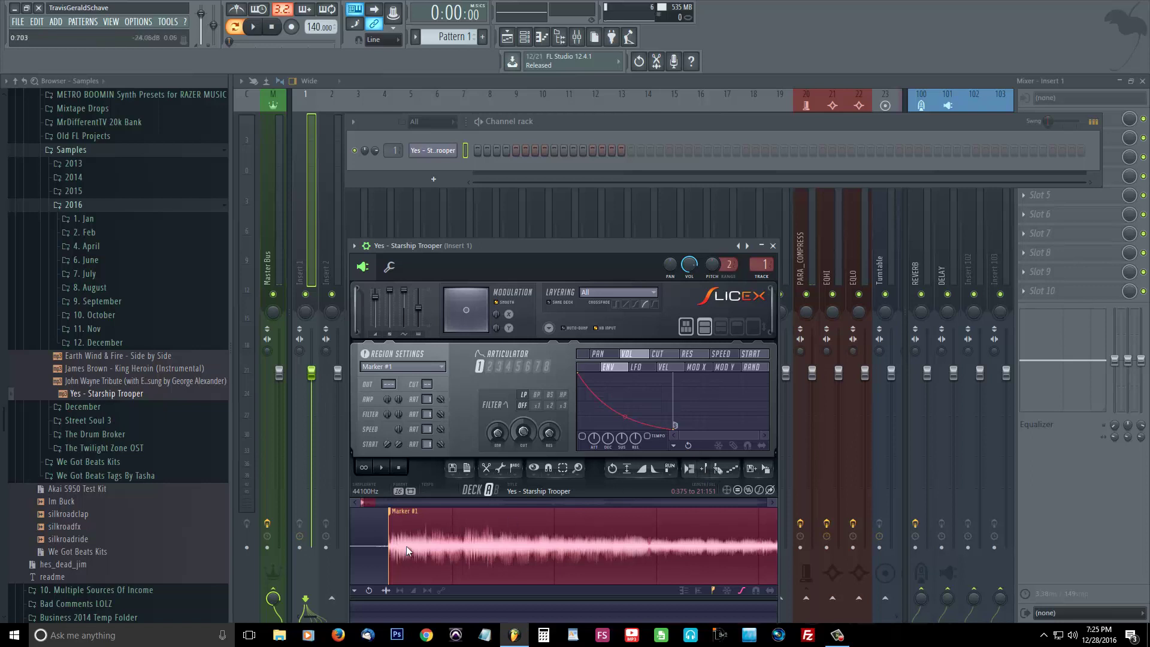
Step: Audition the audio after the first marker and add a second slice marker at about 1.108 s
left_click(437, 542)
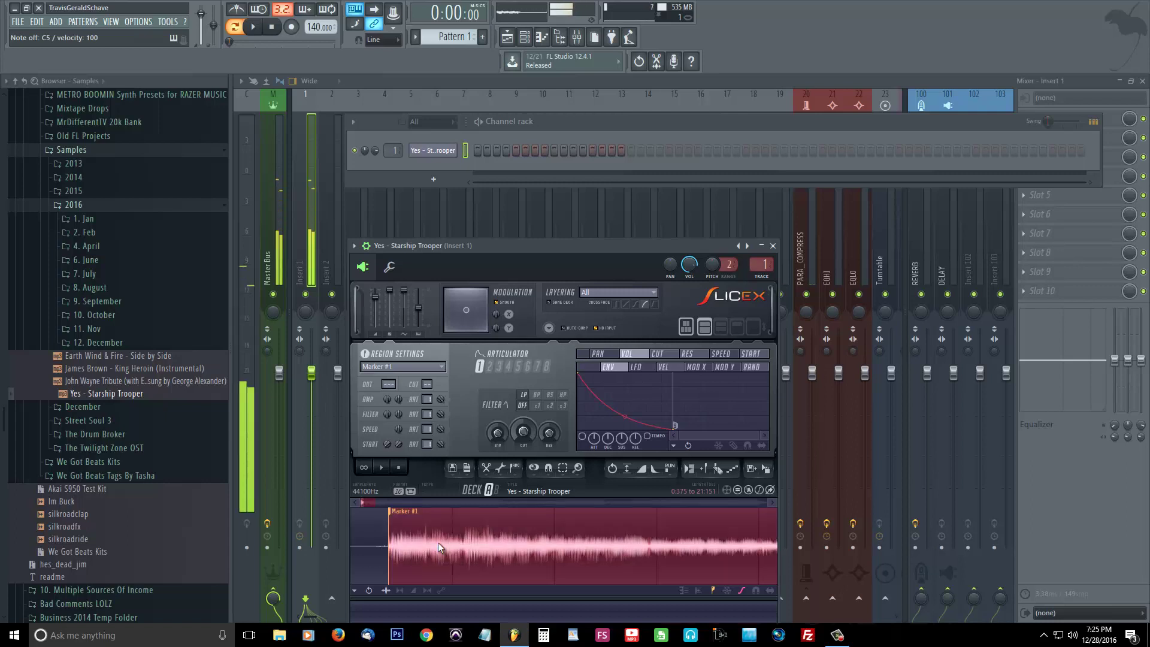
left_click(381, 468)
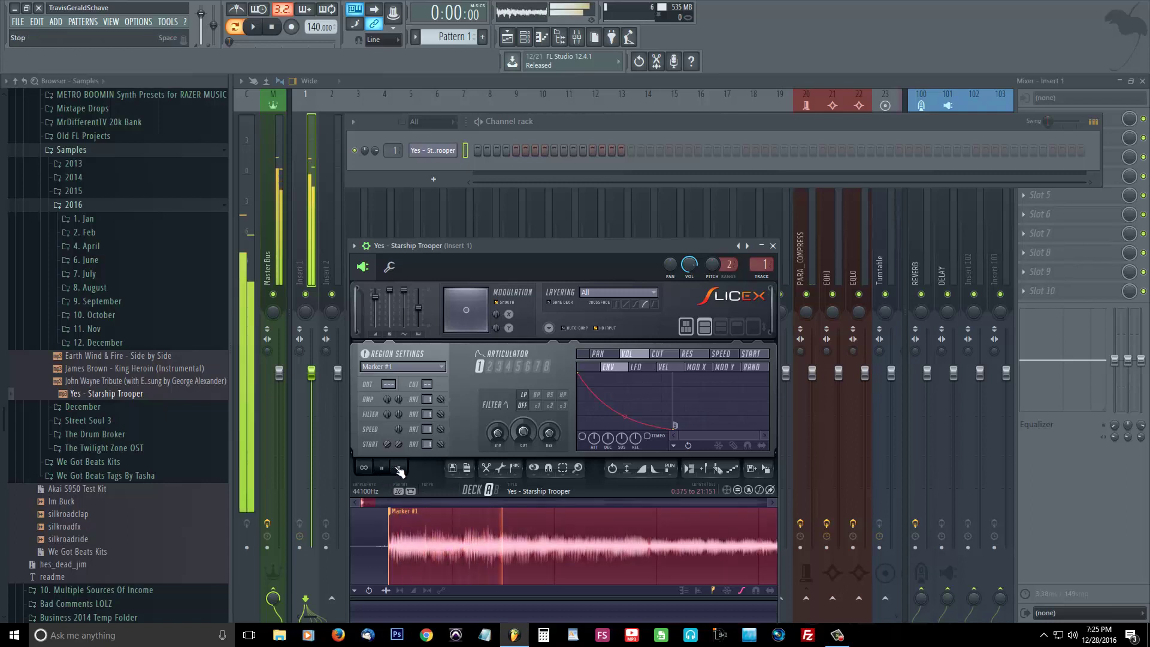
left_click(399, 467)
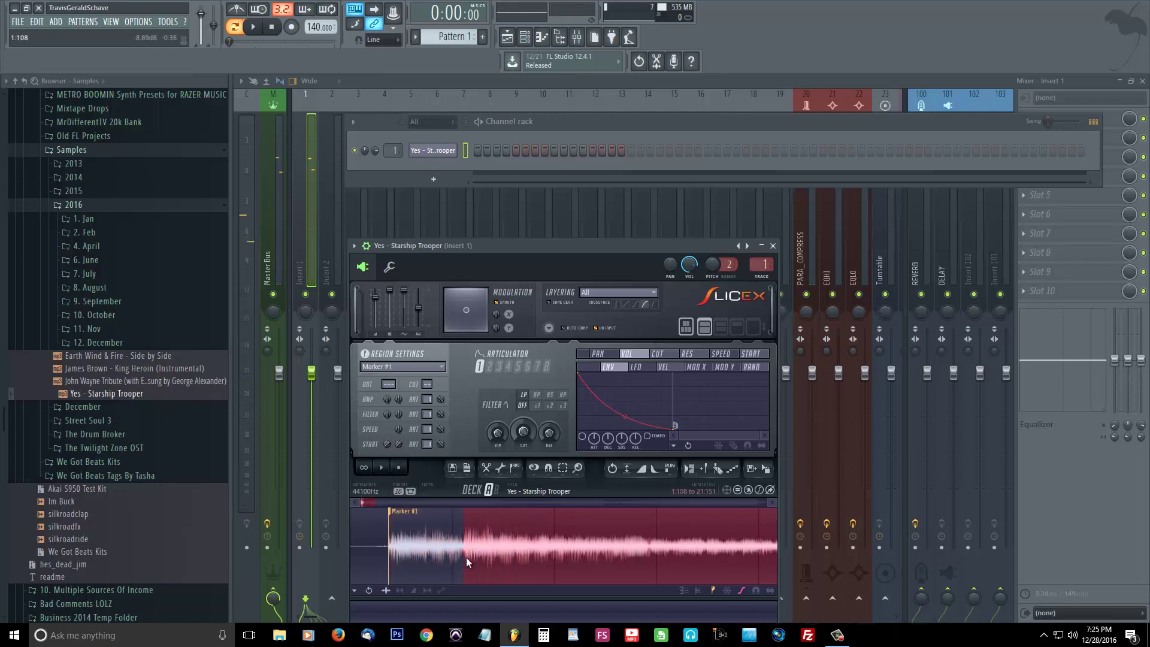
left_click(702, 468)
Step: Set the selection start to about 1.8 s and add the third slice marker there while listening
left_click(490, 558)
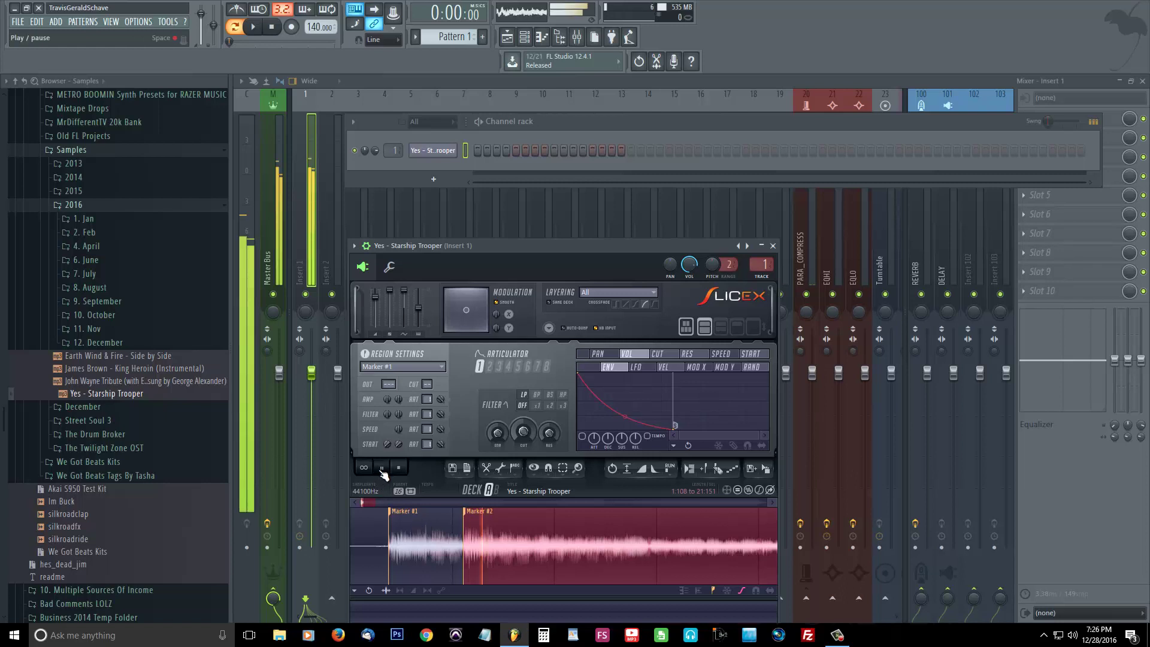
left_click(554, 558)
left_click(536, 556)
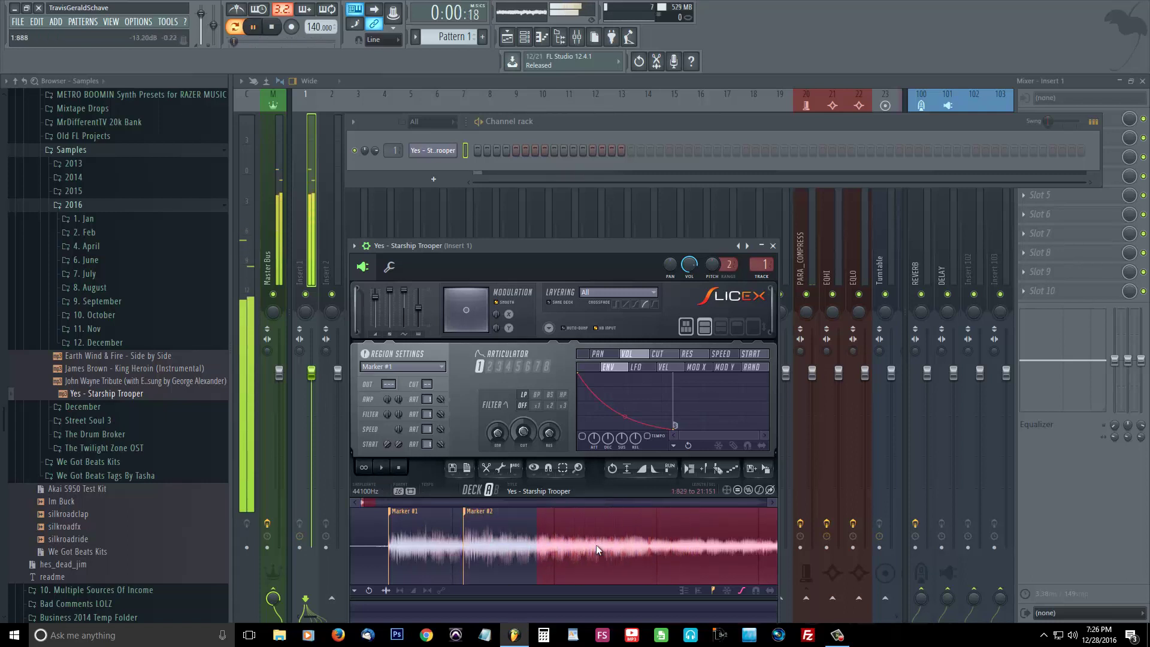
left_click(705, 468)
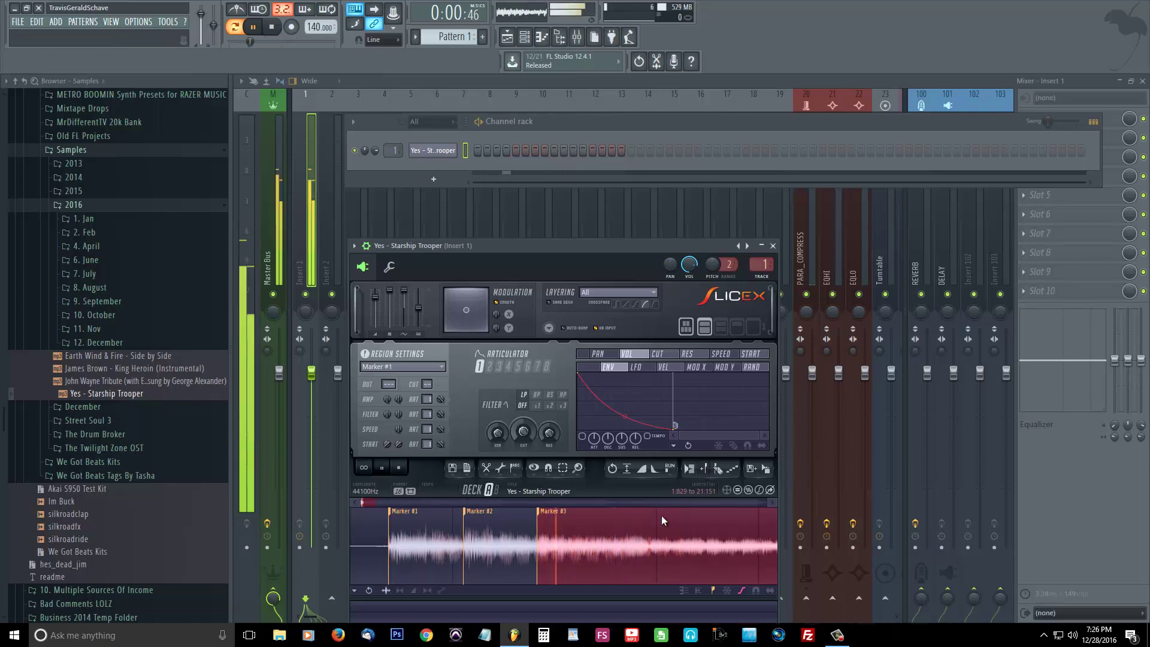
Step: Adjust the selection start by ear to about 2.586 s and add the fourth slice marker there
left_click(624, 556)
left_click(616, 555)
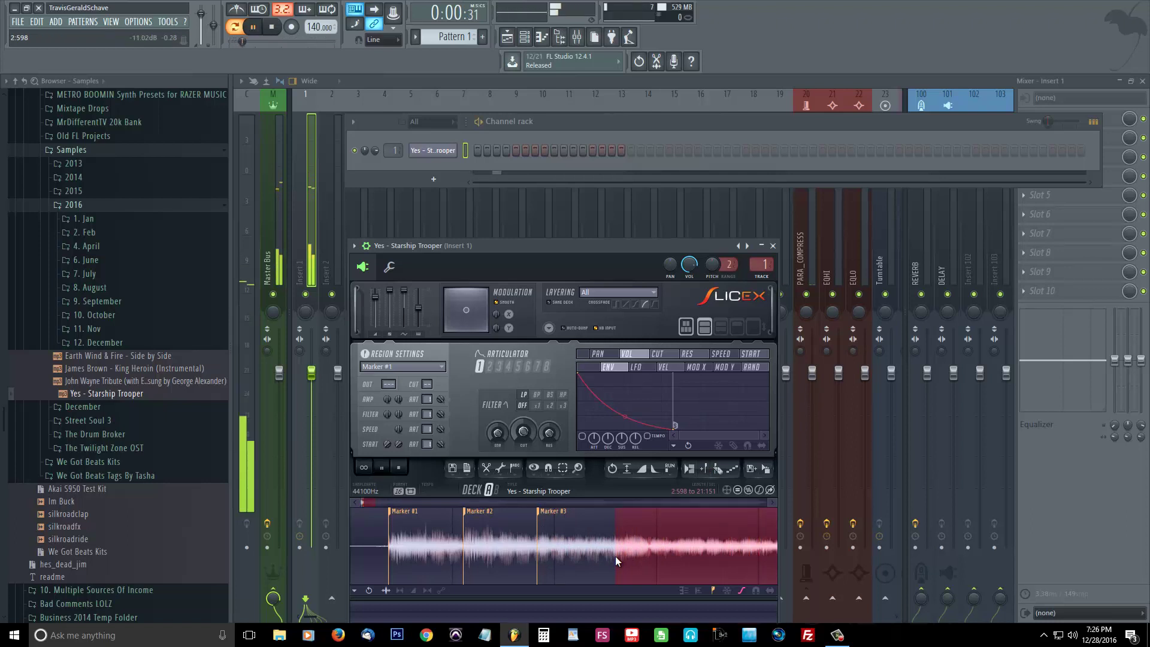
left_click(613, 554)
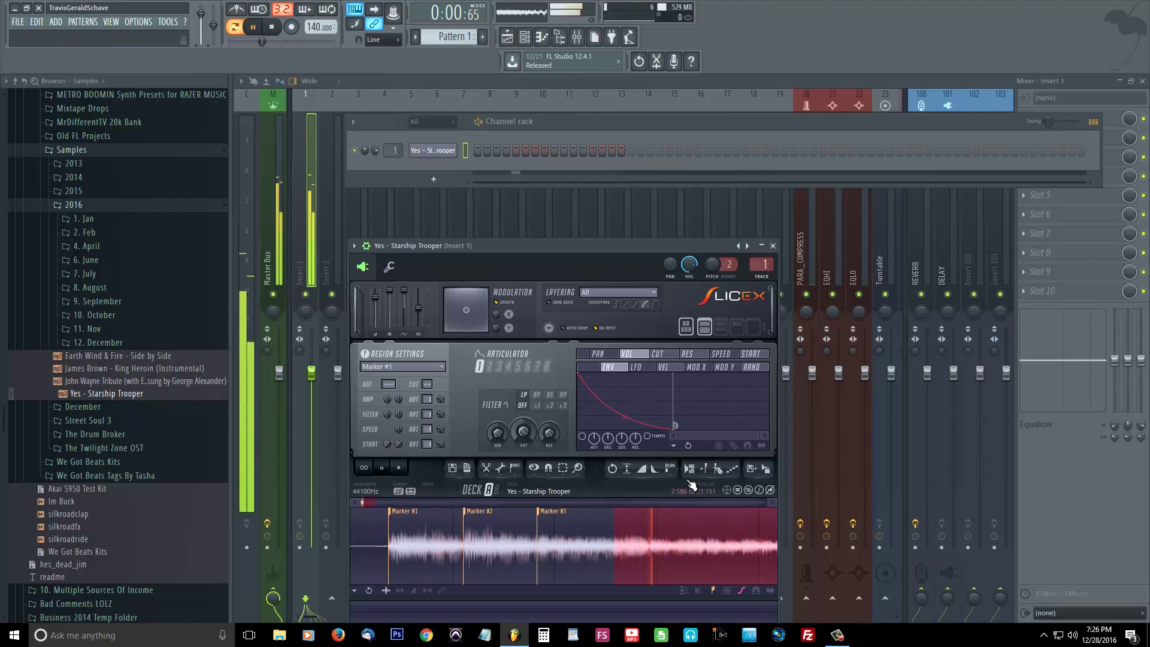
left_click(704, 468)
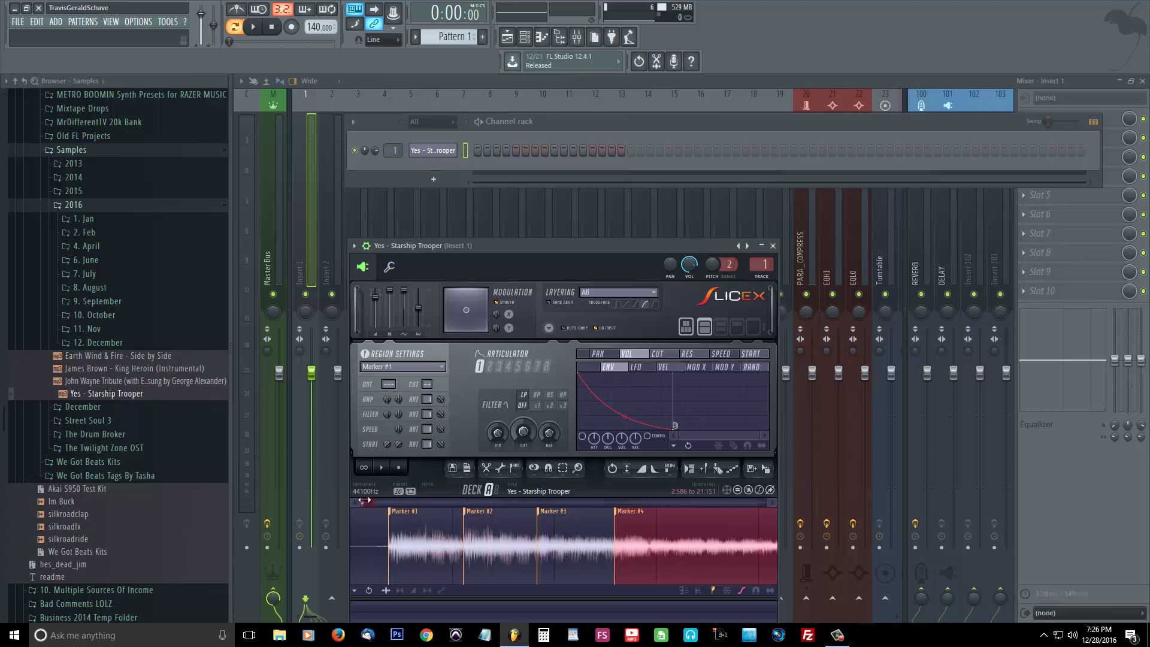
Step: Audition from the fourth marker, set the selection start to about 3.290 s and add the fifth slice marker there
left_click(381, 467)
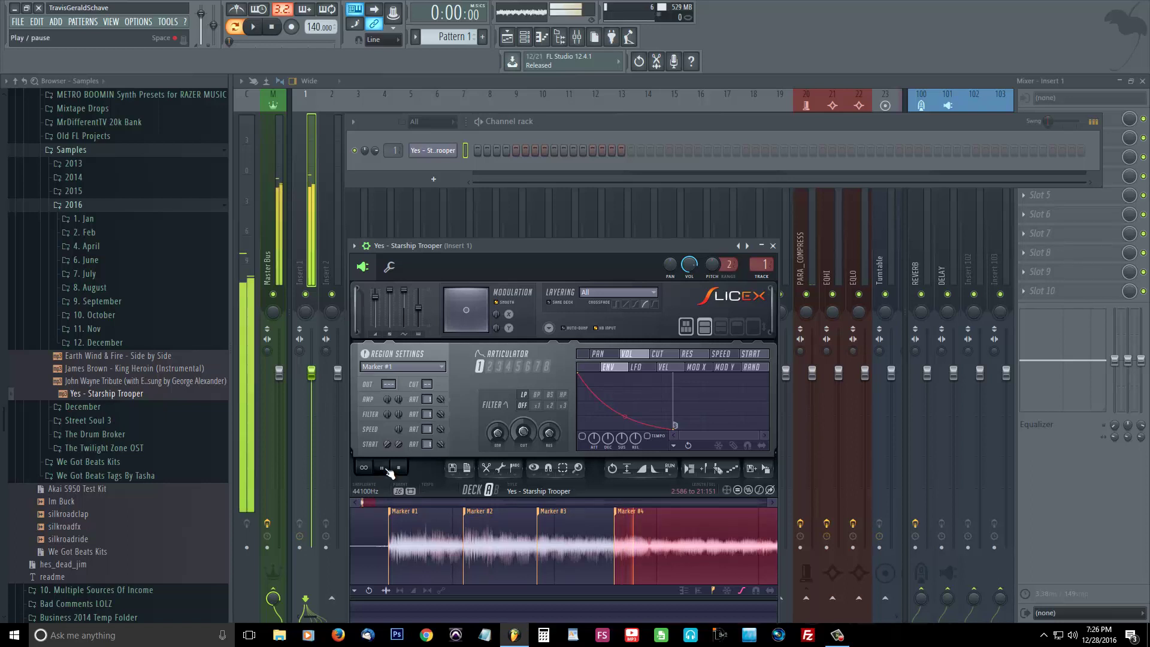
left_click_drag(696, 552, 686, 559)
key("space")
key("space")
key("space")
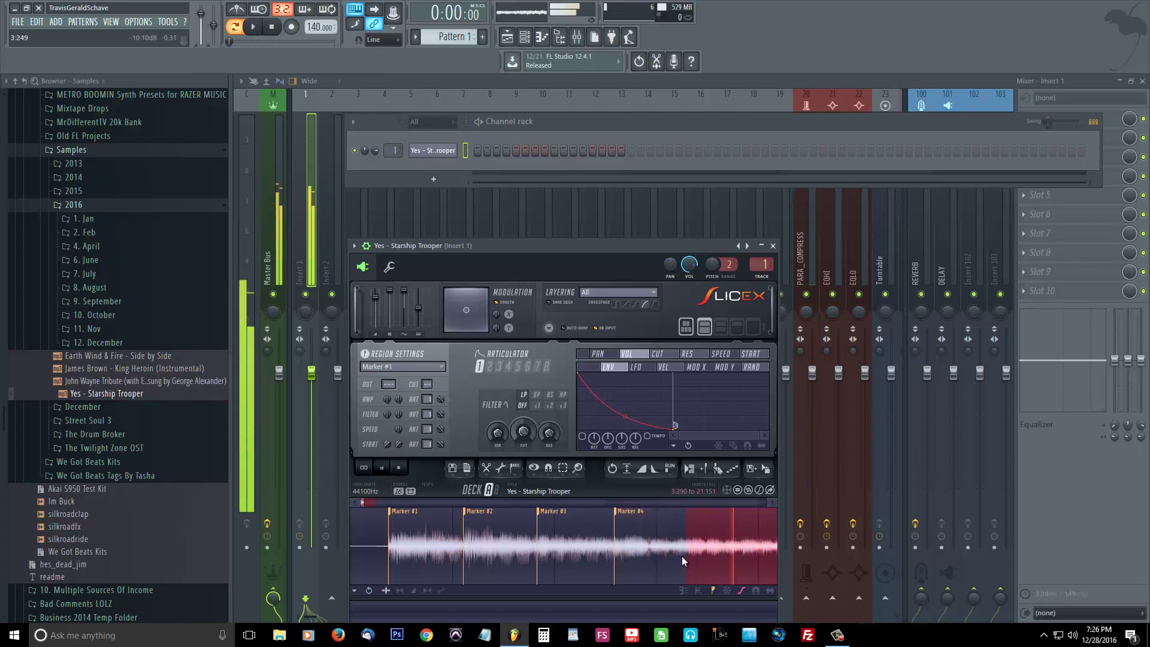
left_click(704, 467)
Step: Listen on from the fifth marker, set the selection start to about 4.027 s and add the sixth slice marker
key("space")
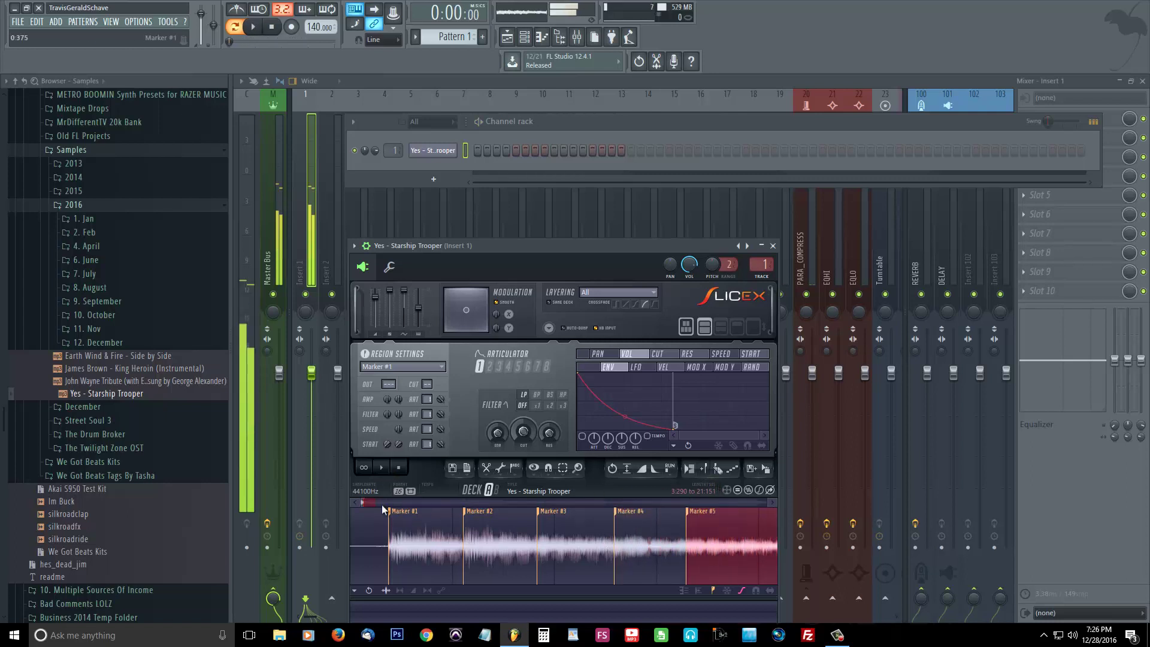
left_click_drag(364, 502, 365, 503)
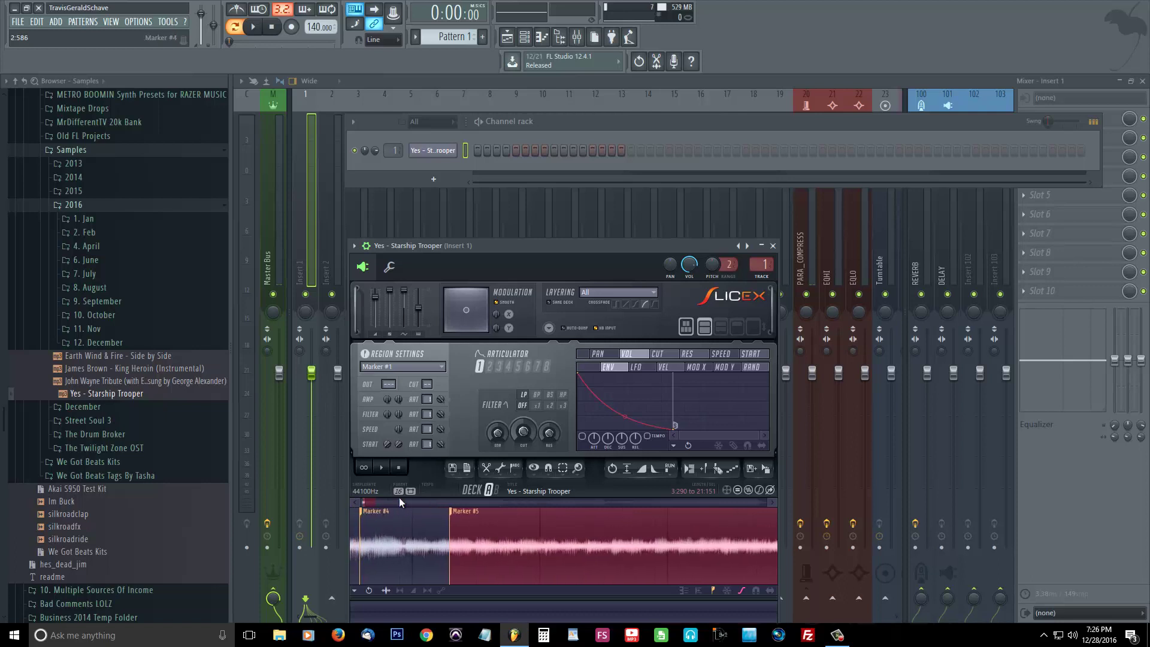
key("space")
key("space")
left_click(541, 555)
key("space")
left_click(704, 469)
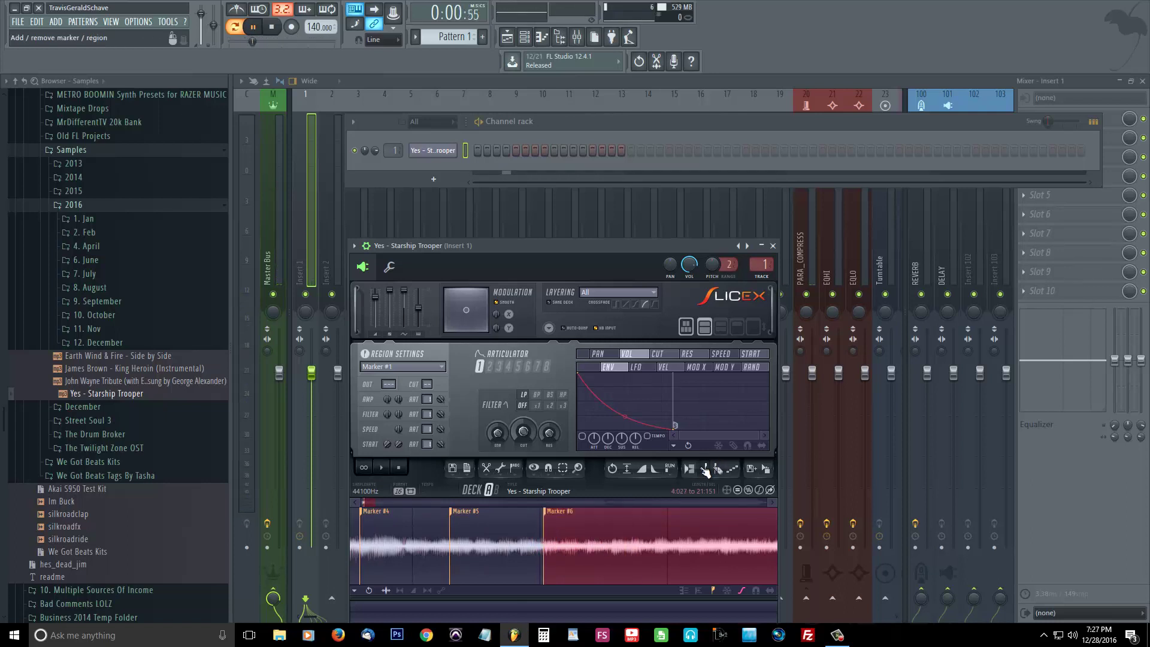
Step: Refine the selection start by ear to about 4.721 s and add the seventh slice marker there
key("space")
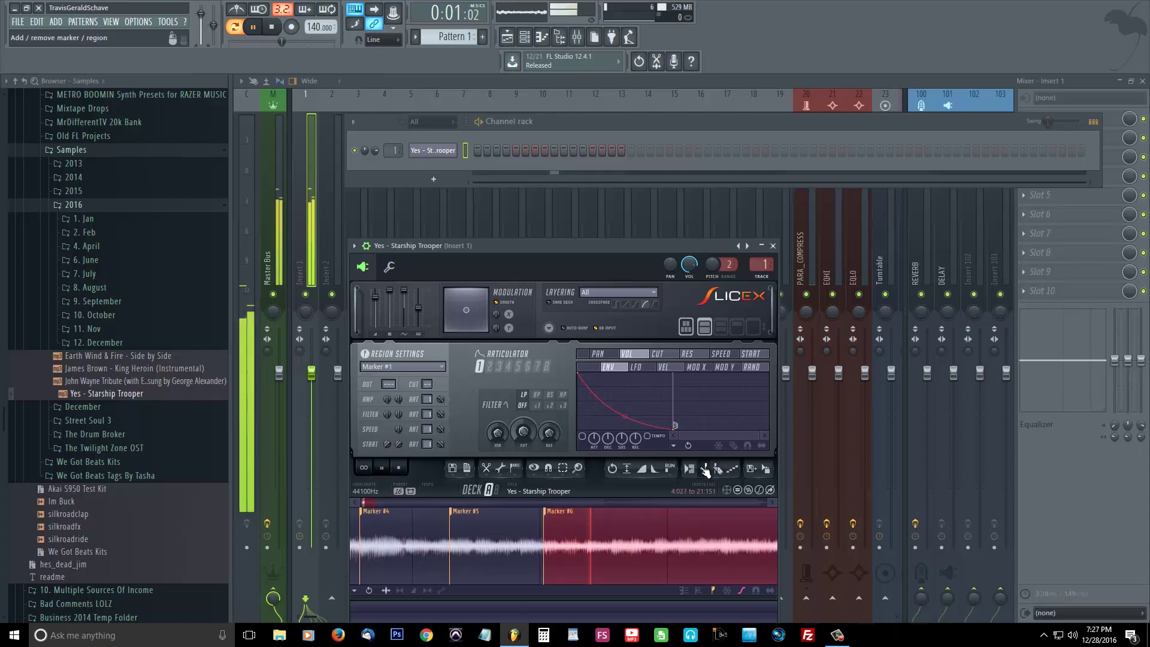
left_click(654, 556)
key("space")
left_click(641, 559)
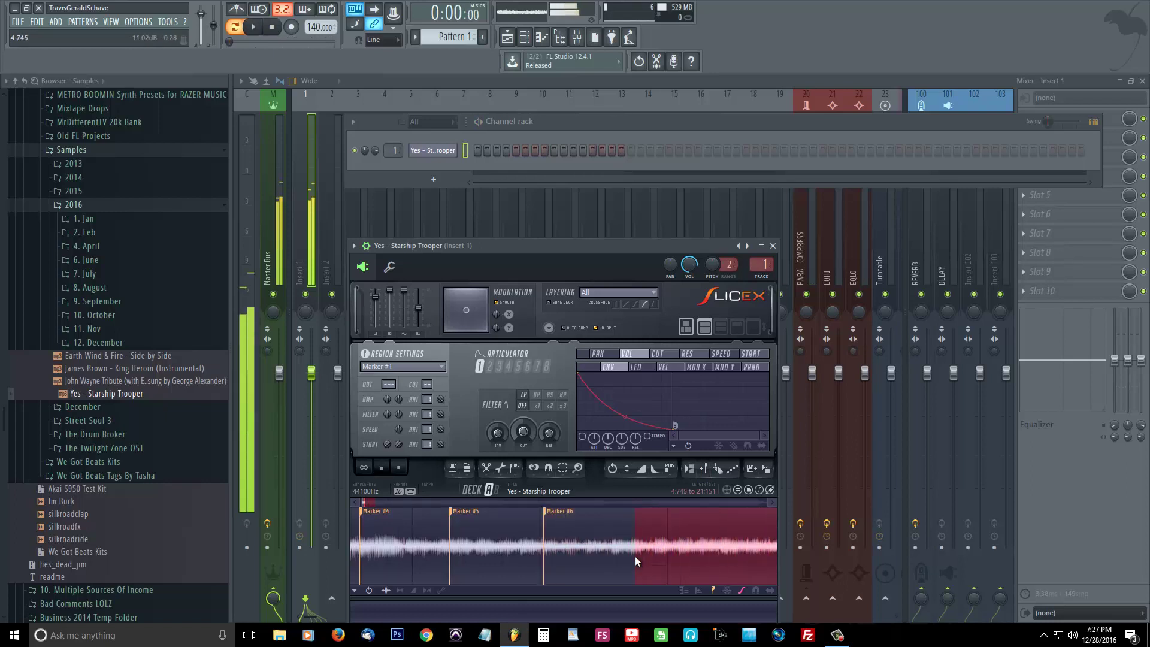
left_click(634, 556)
left_click(632, 555)
key("space")
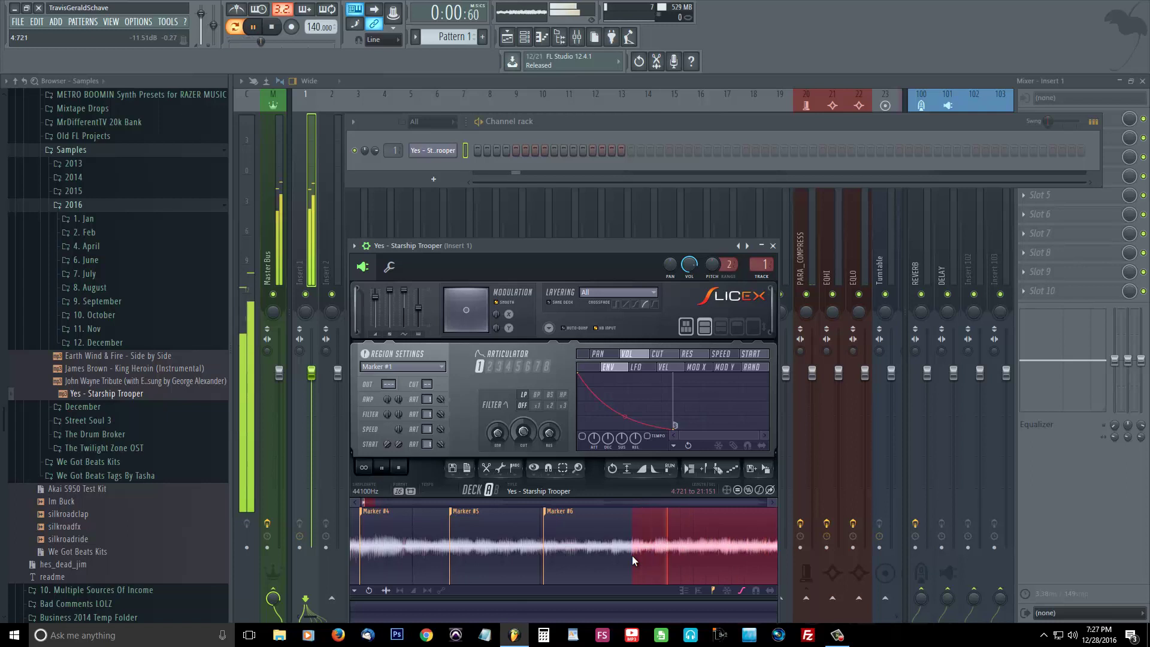
left_click(706, 467)
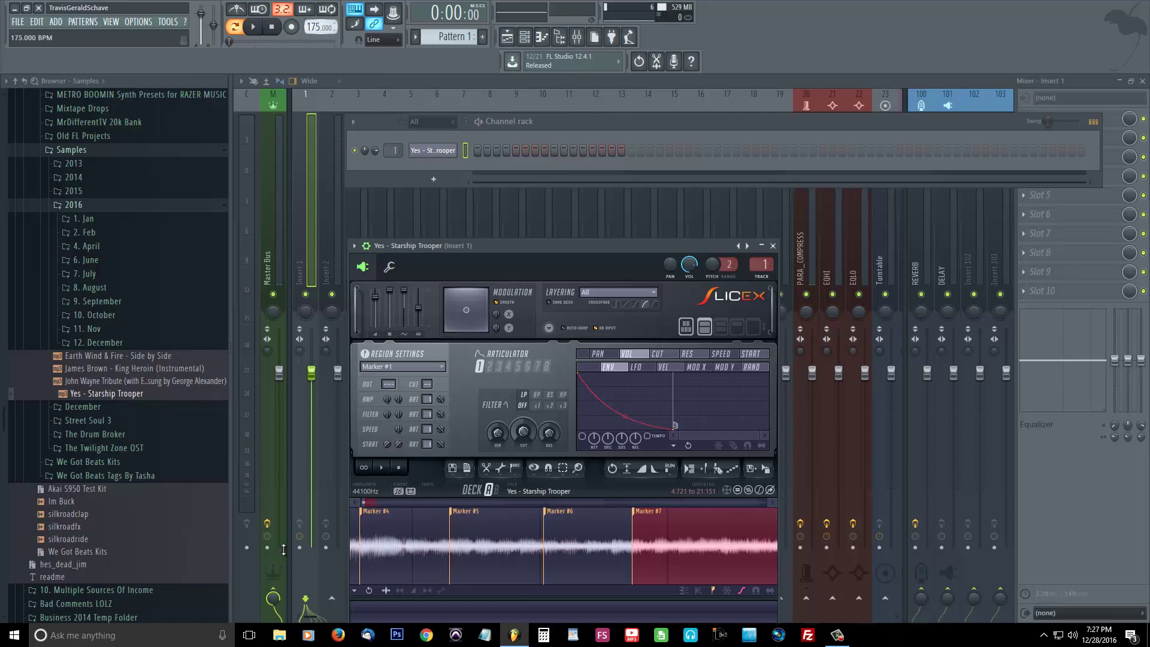
Step: Open the piano roll for the Yes - Starship Trooper channel and start playback with the metronome on
right_click(452, 147)
left_click(473, 151)
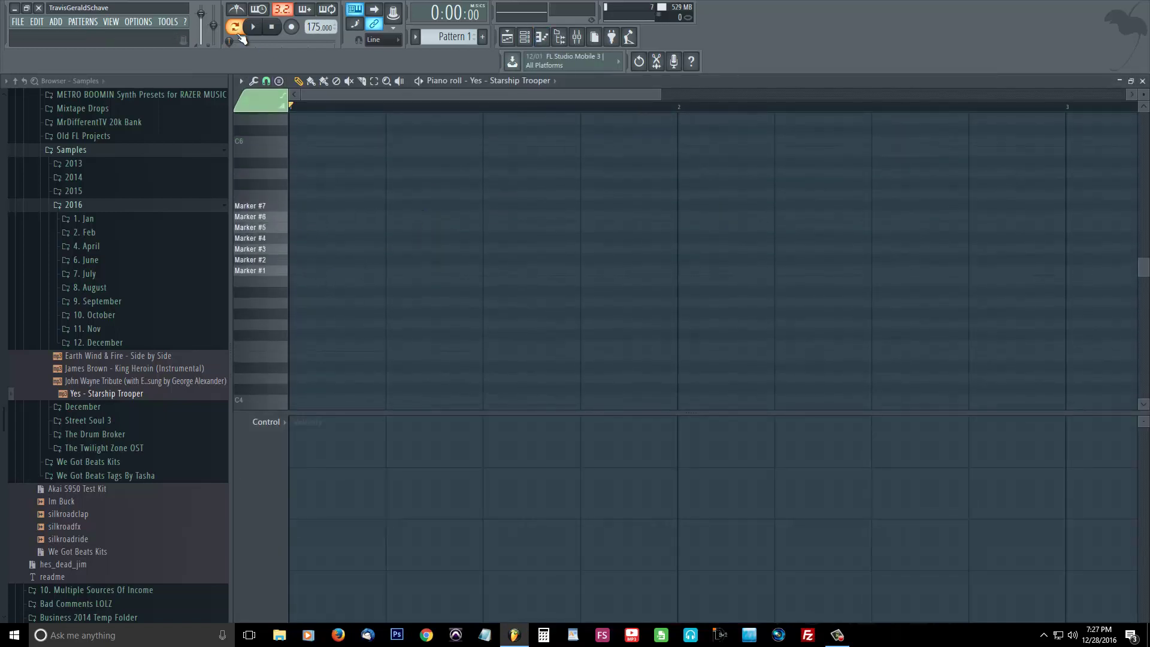
left_click(236, 10)
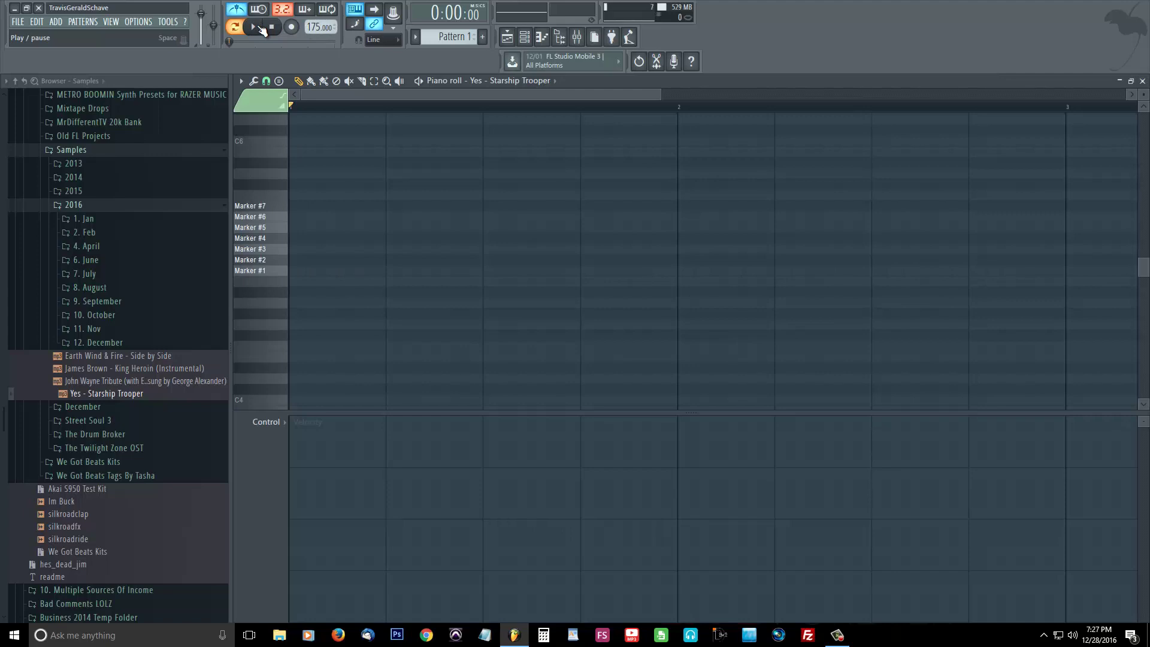
left_click(261, 29)
Step: Place half-bar notes for Marker #1, #2, #3 and #4 in rising sequence across bars 1 and 2
left_click(324, 271)
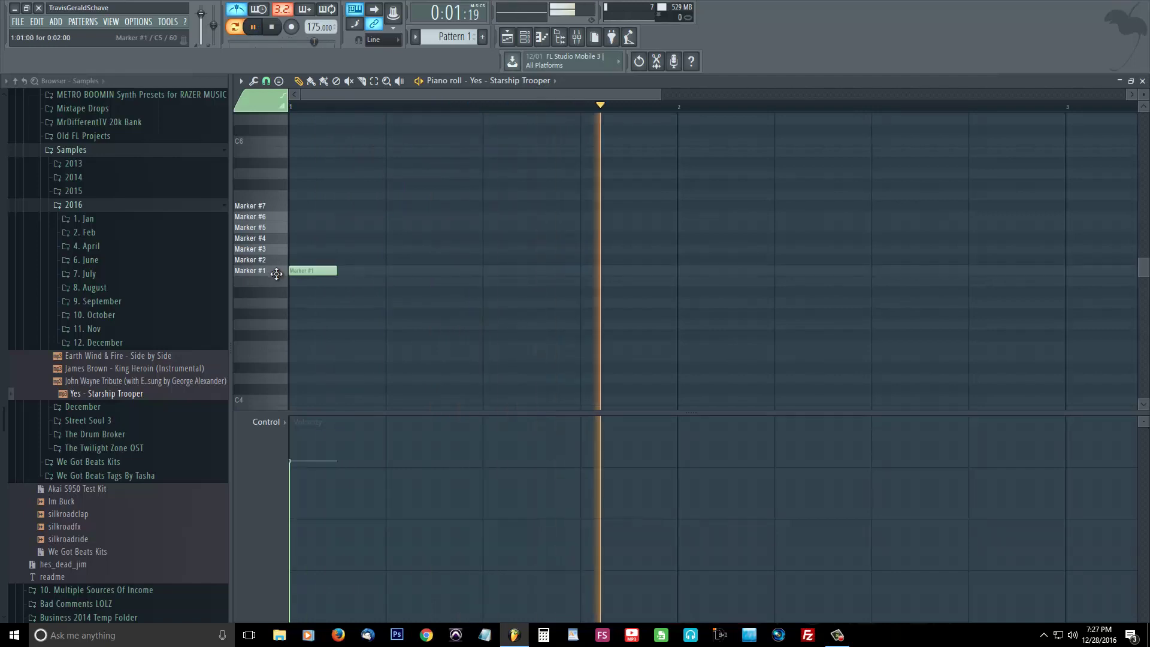
mouse_move(337, 274)
left_mouse_down()
mouse_move(624, 298)
mouse_move(671, 288)
mouse_move(475, 272)
mouse_move(483, 256)
left_mouse_up()
left_click(484, 259)
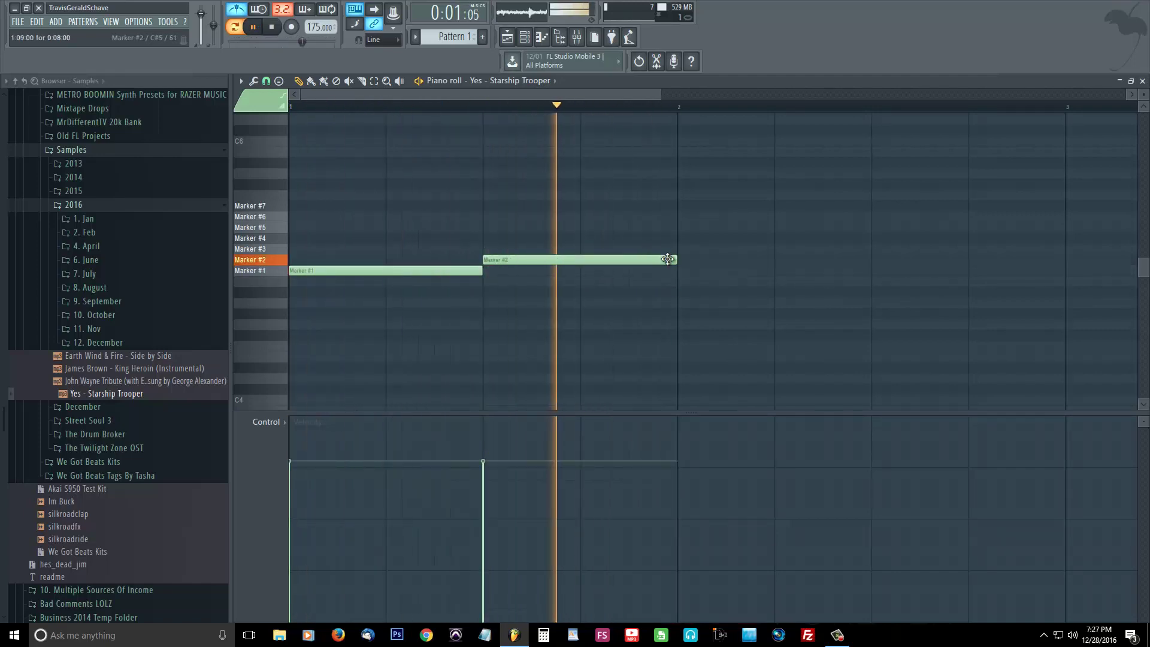
left_click(685, 249)
left_click(875, 238)
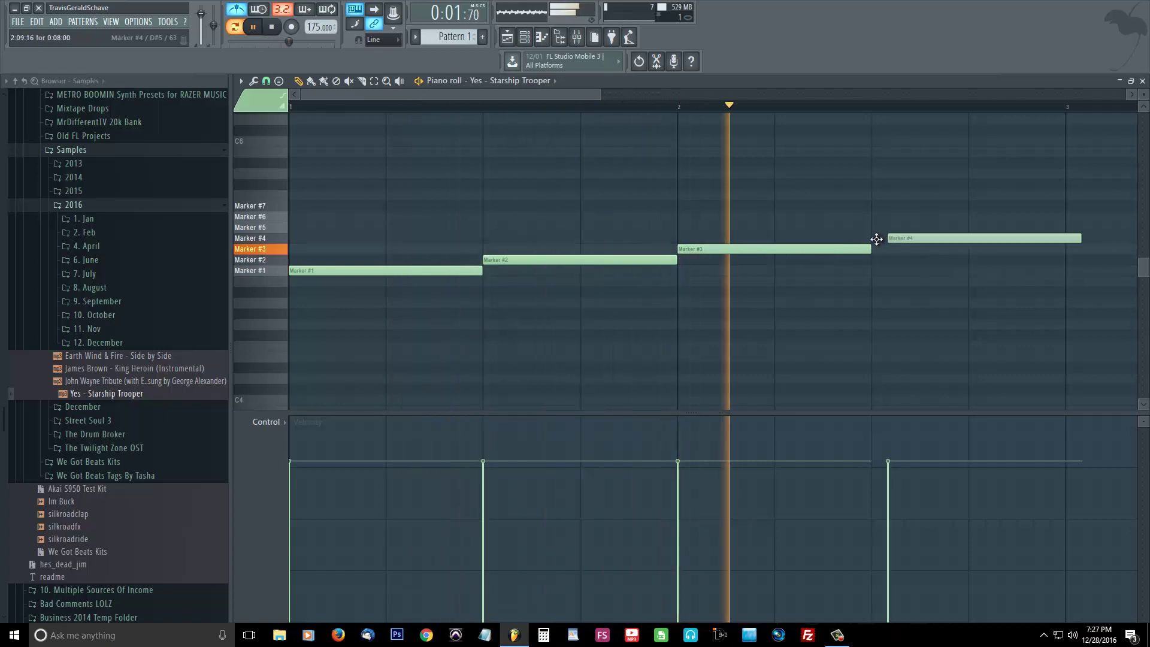
scroll(762, 252, "down", 3)
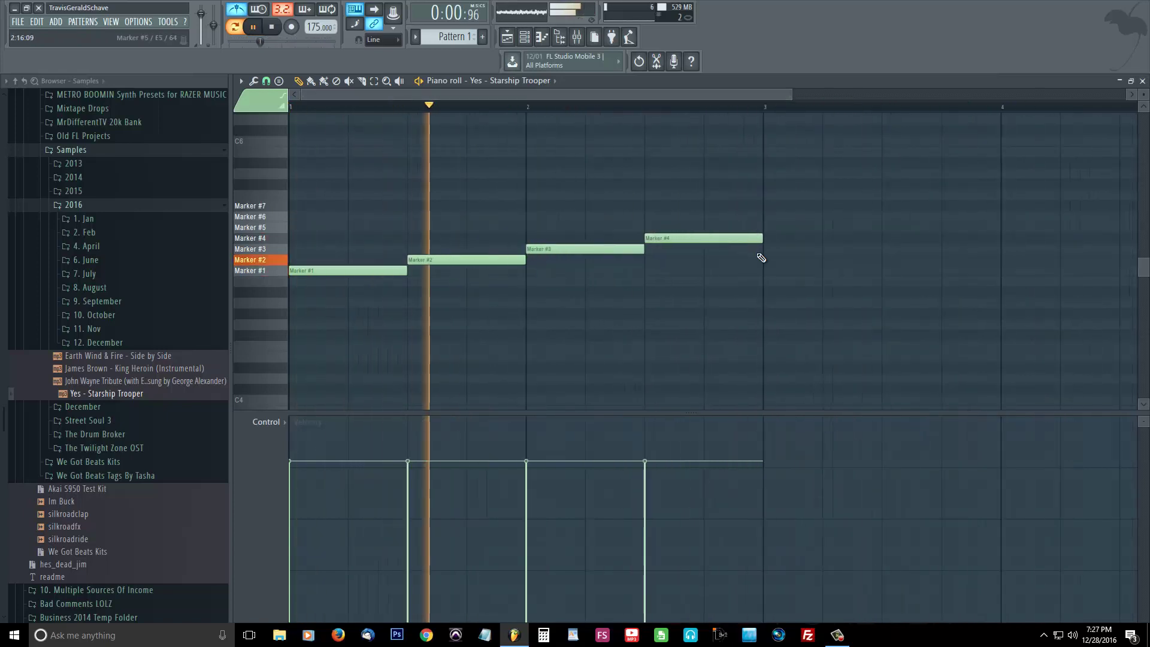
Step: Continue the sequence with alternating half-bar Marker #3 and Marker #4 notes through bars 3 and 4
left_click(763, 249)
left_click(886, 239)
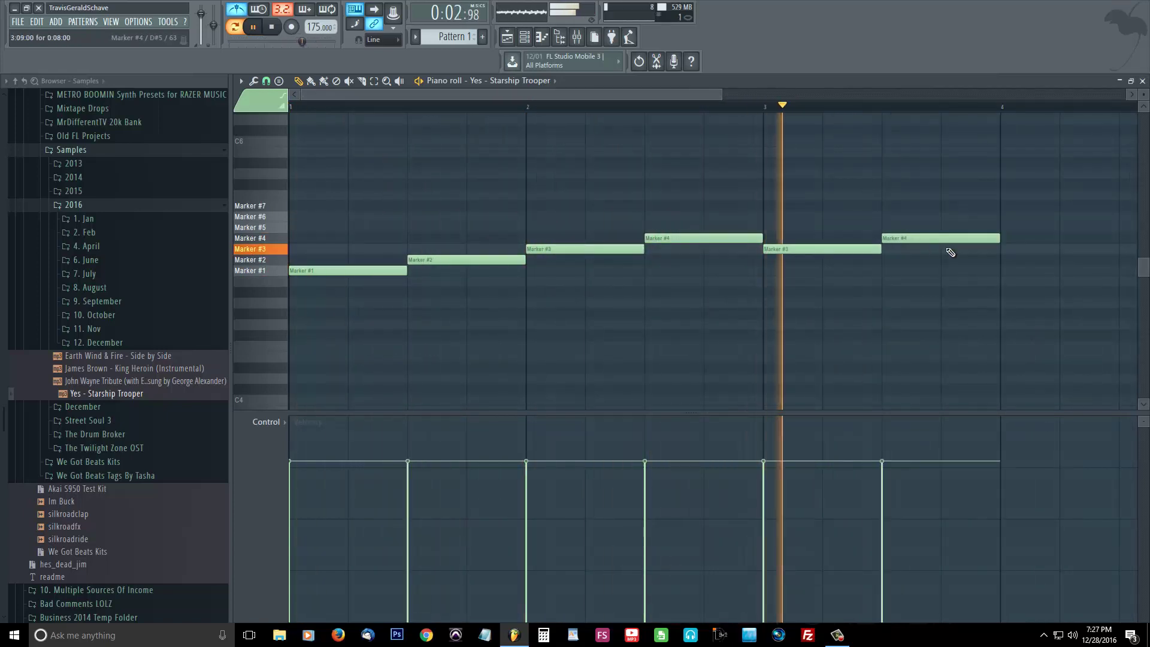
left_click(1001, 249)
left_click_drag(646, 93, 755, 93)
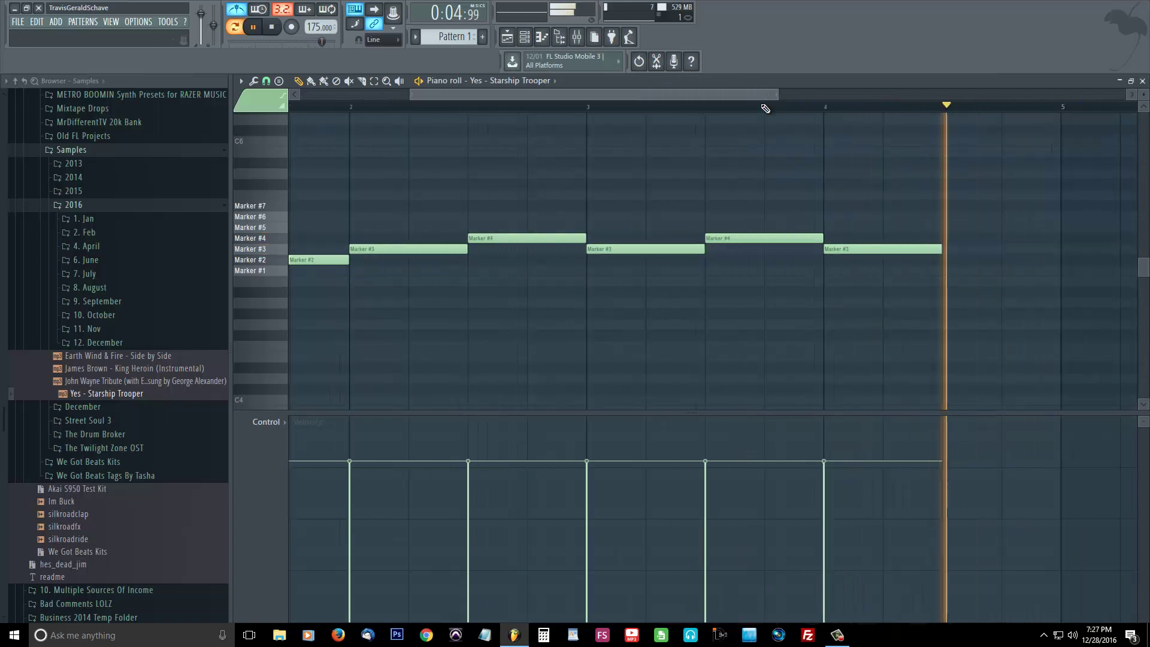
left_click(874, 238)
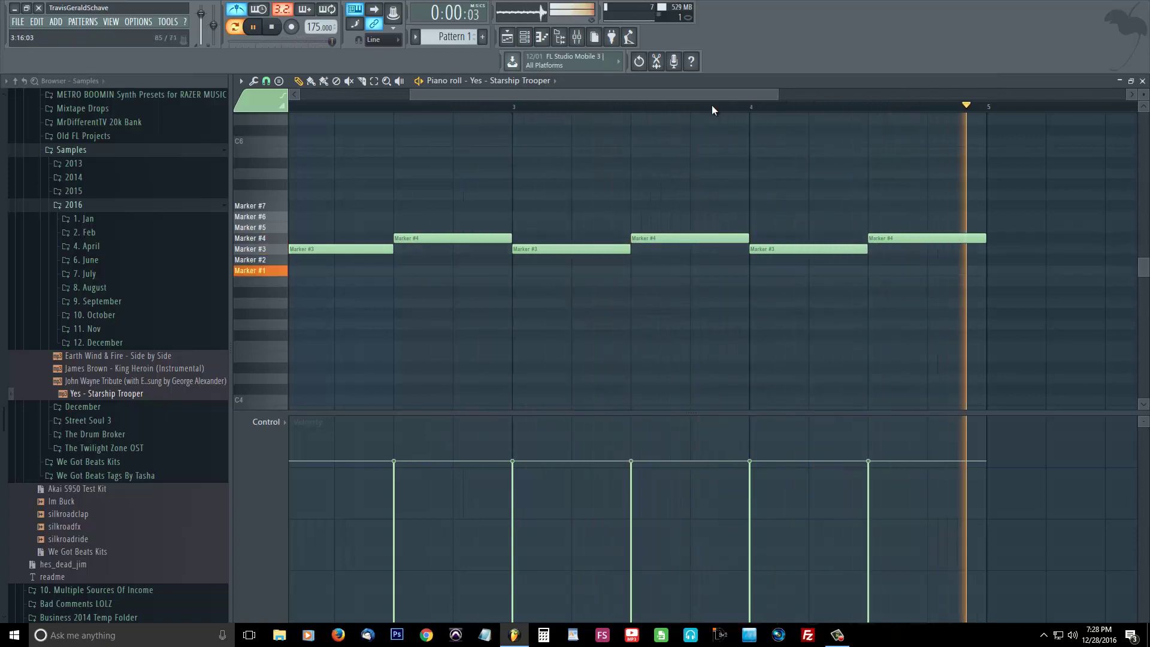
Step: Stop playback and raise the velocity of all the pattern's notes to maximum
left_click_drag(778, 95, 860, 95)
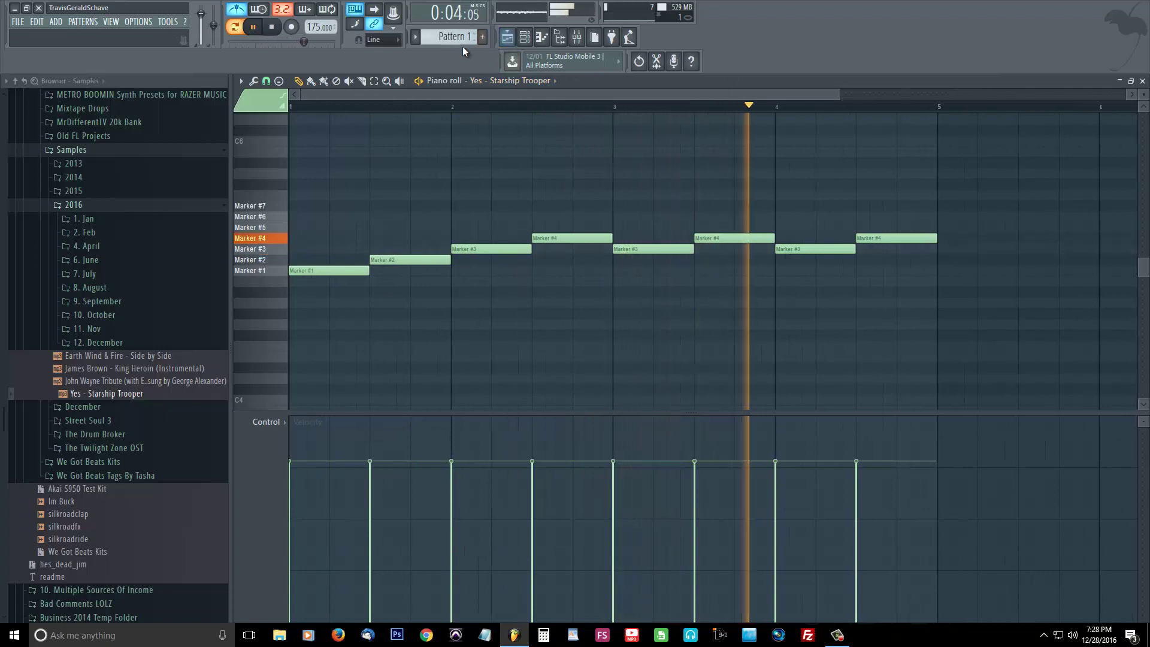
key("space")
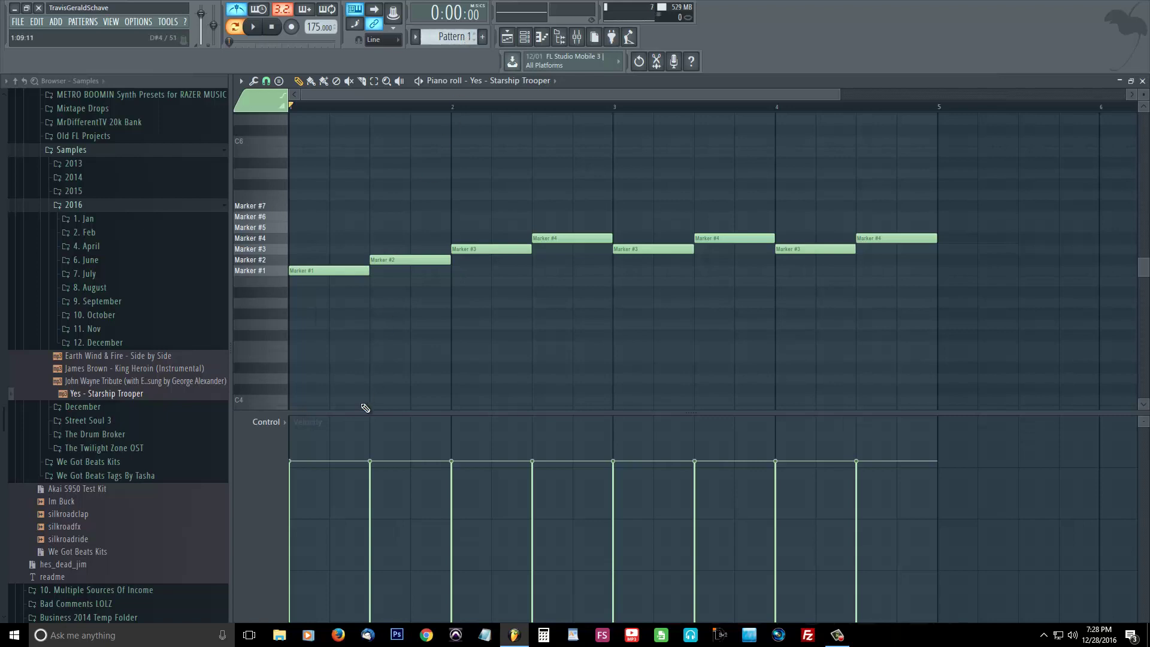
mouse_move(300, 421)
left_mouse_down()
mouse_move(517, 376)
mouse_move(883, 348)
left_mouse_up()
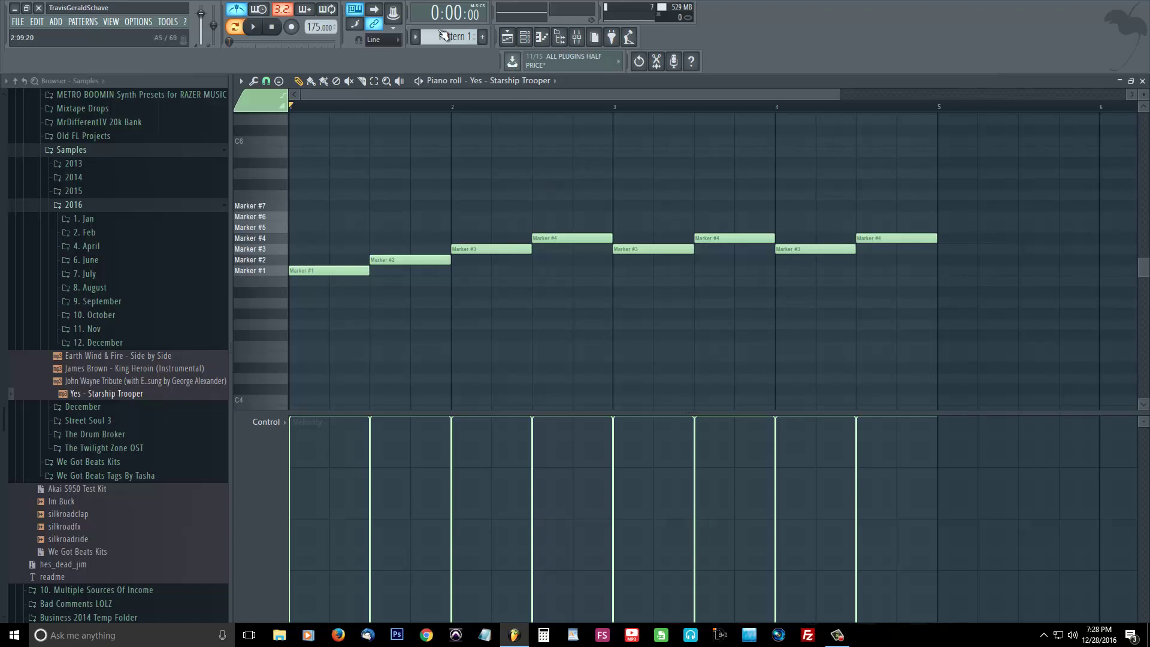
Step: In Pattern 2, place two quarter-bar Marker #1 notes and a half-bar Marker #2 note across bar 1, and play it
scroll(450, 33, "down", 1)
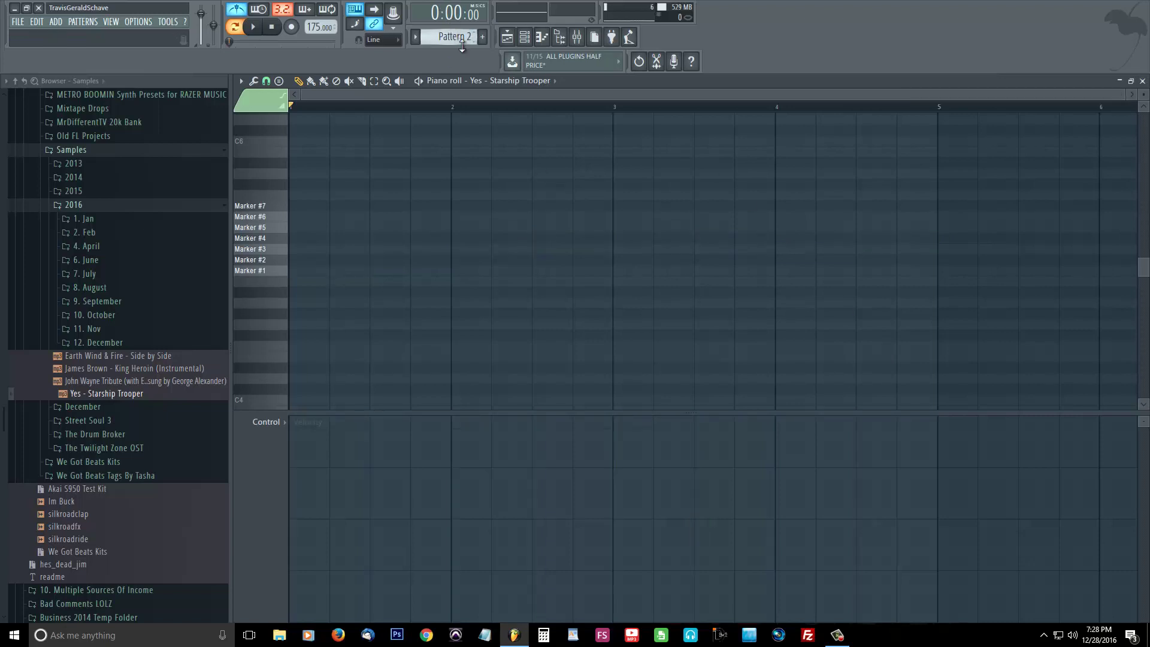
left_click(321, 271)
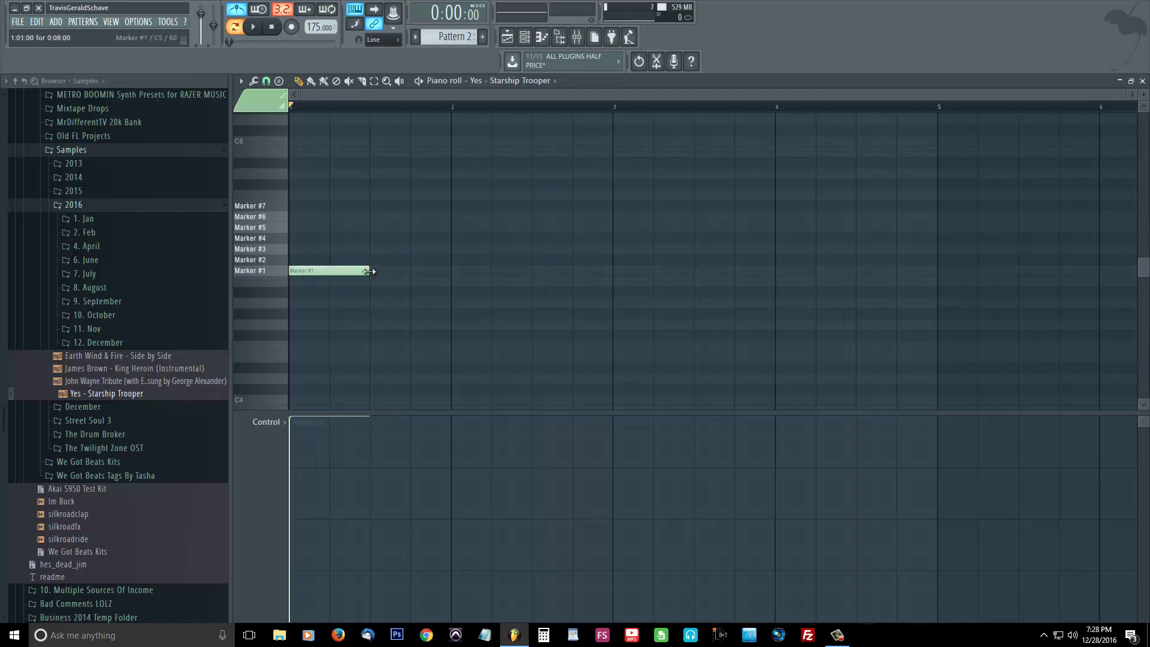
mouse_move(369, 271)
left_mouse_down()
mouse_move(329, 267)
mouse_move(441, 263)
left_mouse_up()
left_click(337, 271)
key("space")
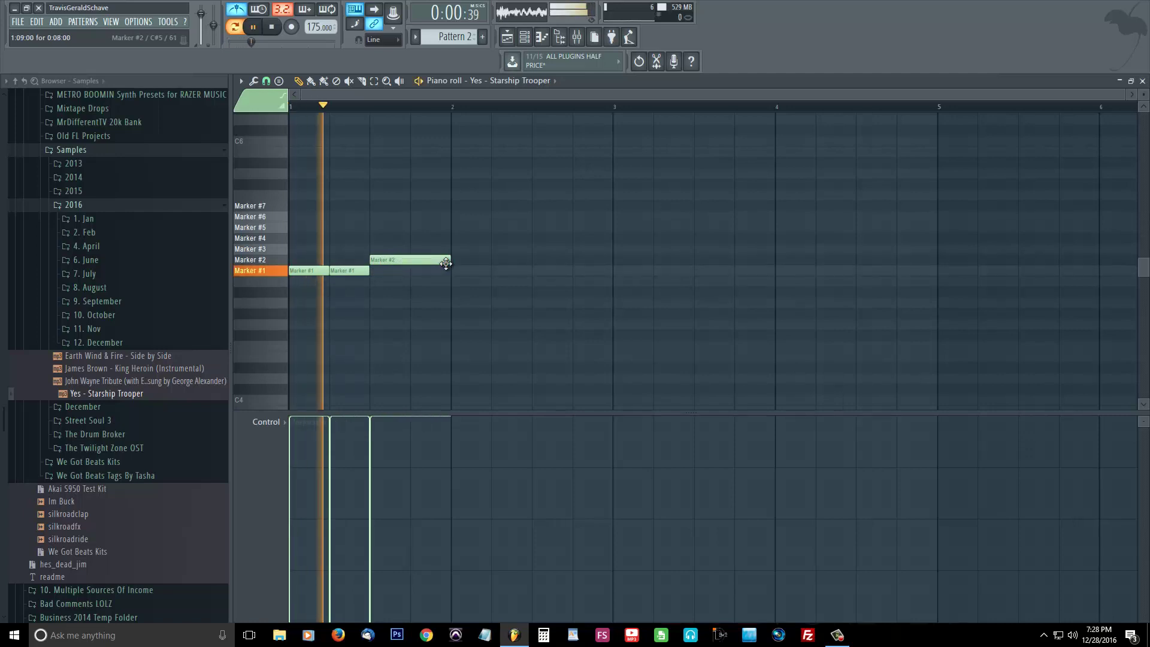
Step: Add rising half-bar notes for Marker #3 through Marker #7 from bar 2 to the middle of bar 4
left_click(456, 248)
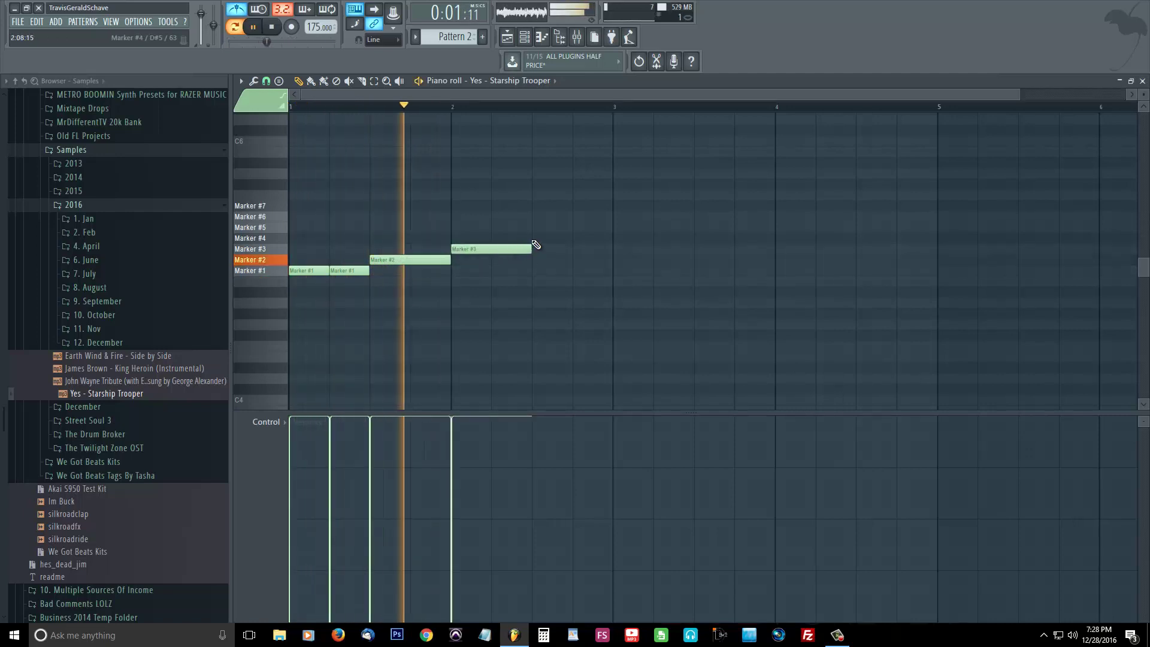
left_click(534, 238)
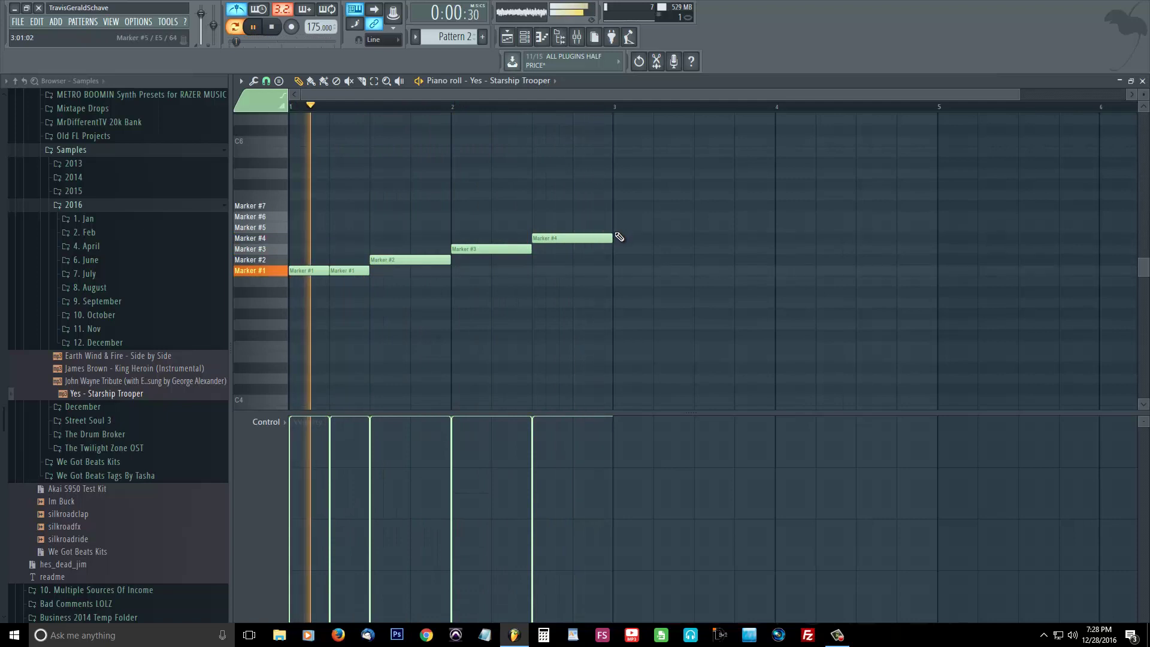
left_click(617, 227)
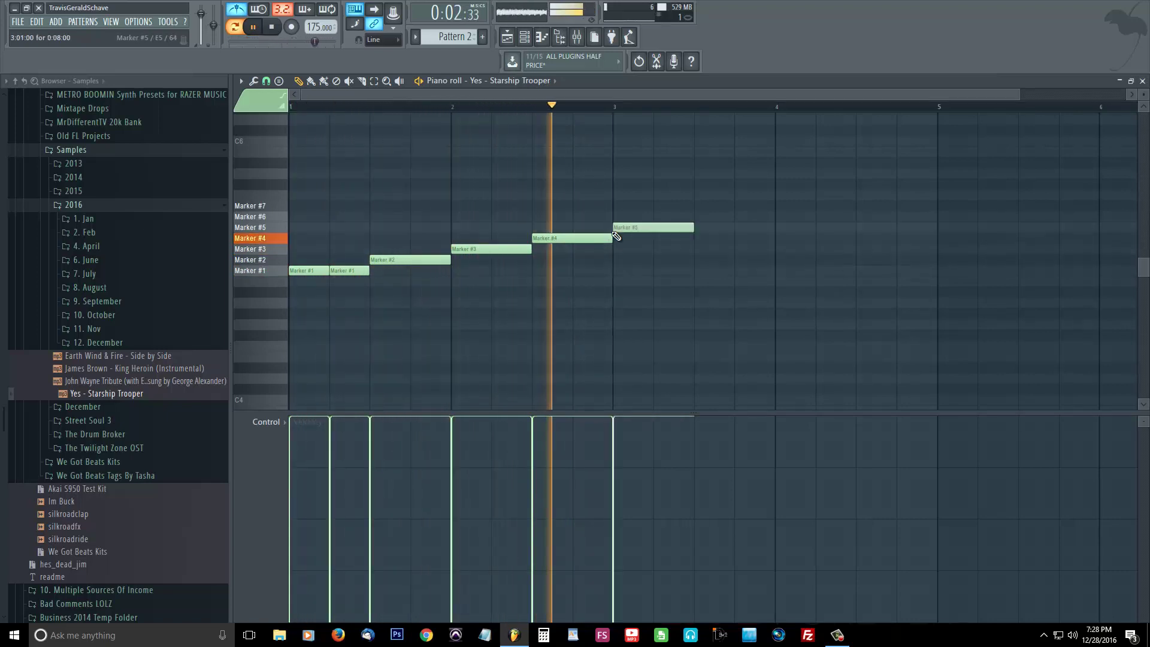
left_click(698, 217)
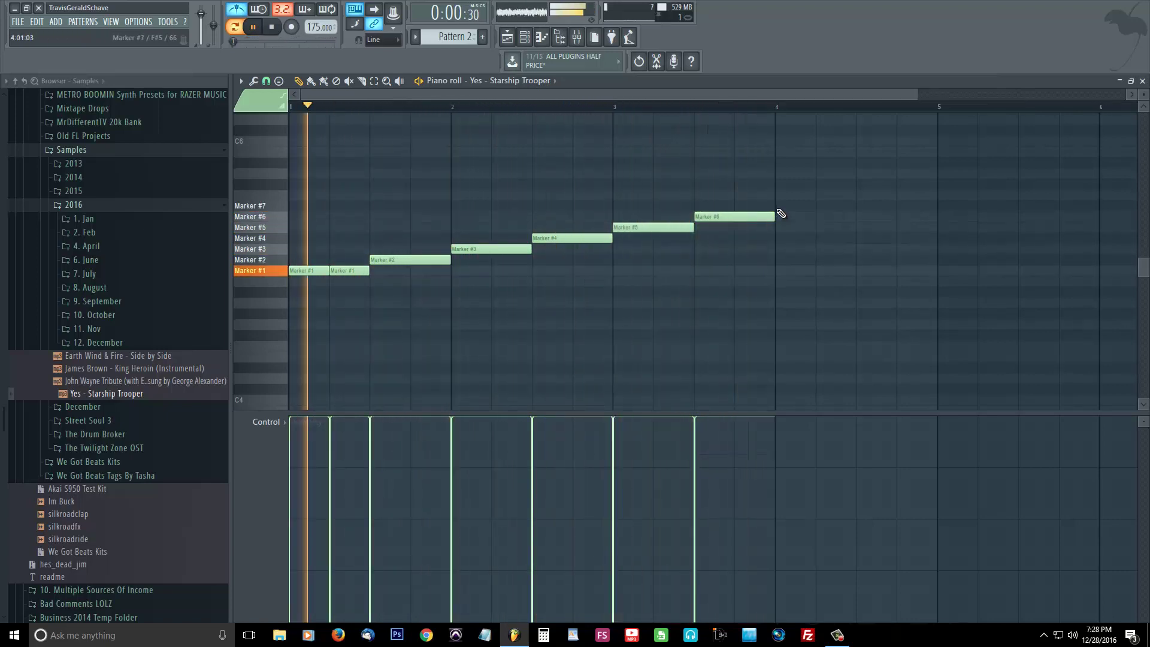
left_click(778, 206)
Step: Add a closing half-bar note in the second half of bar 4 and move it to Marker #6 while auditioning
left_click(860, 195)
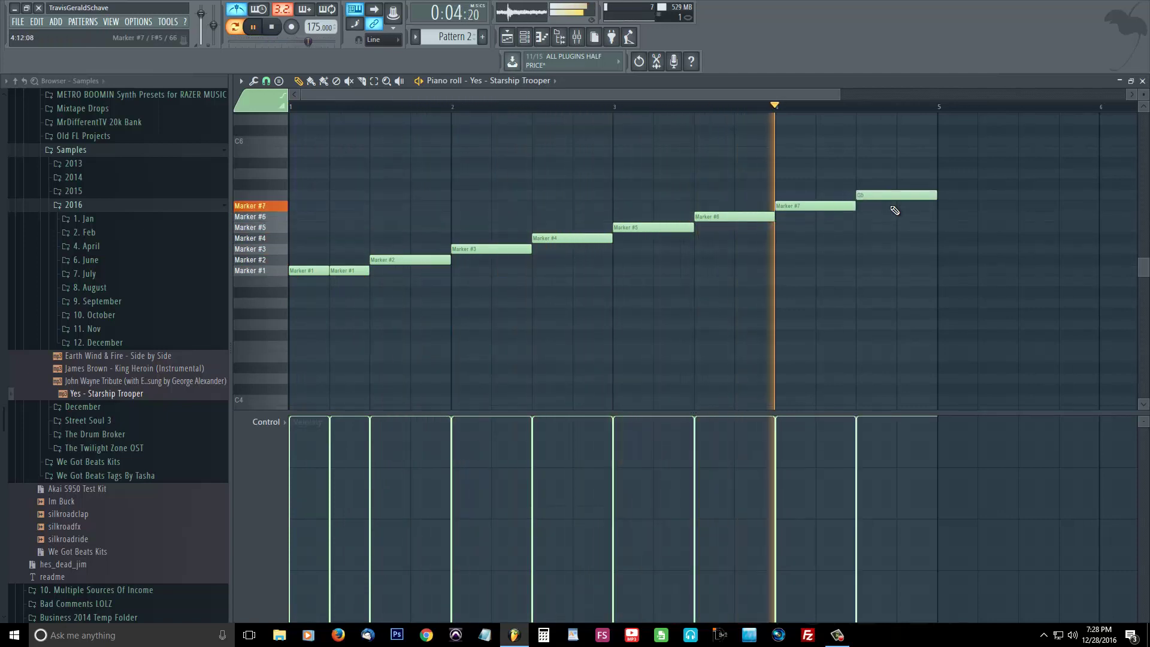
key("space")
key("space")
left_click_drag(888, 197, 888, 225)
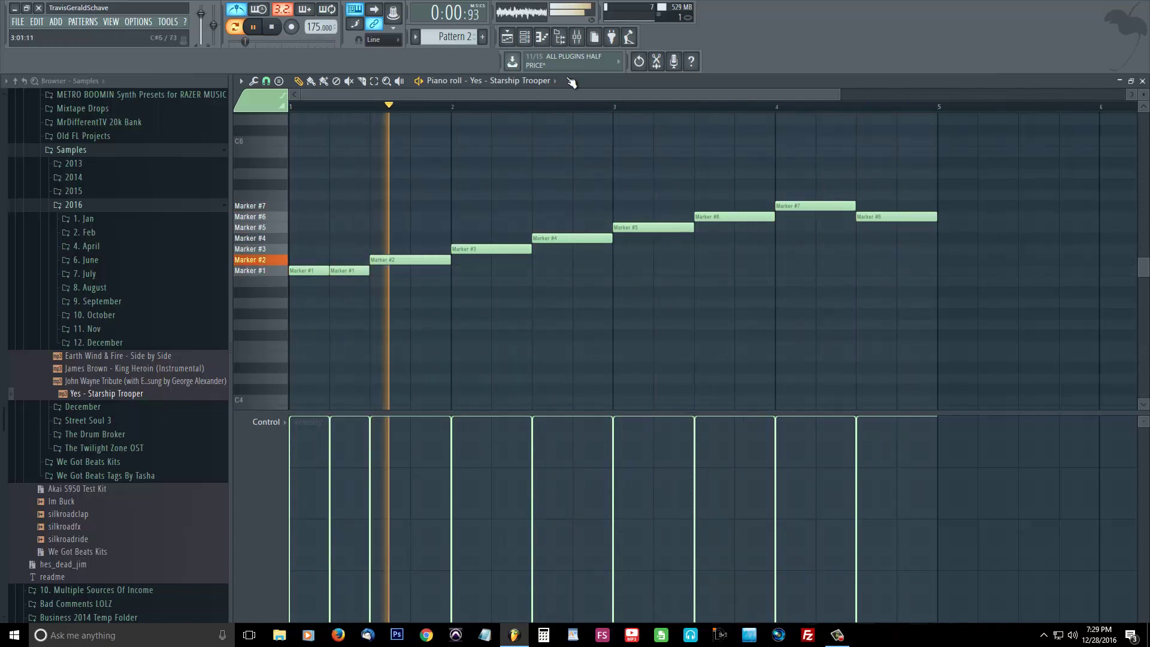
Step: Stop playback, open the Playlist and place a Pattern 1 clip at bar 1 on Track 1
left_click(507, 37)
key("space")
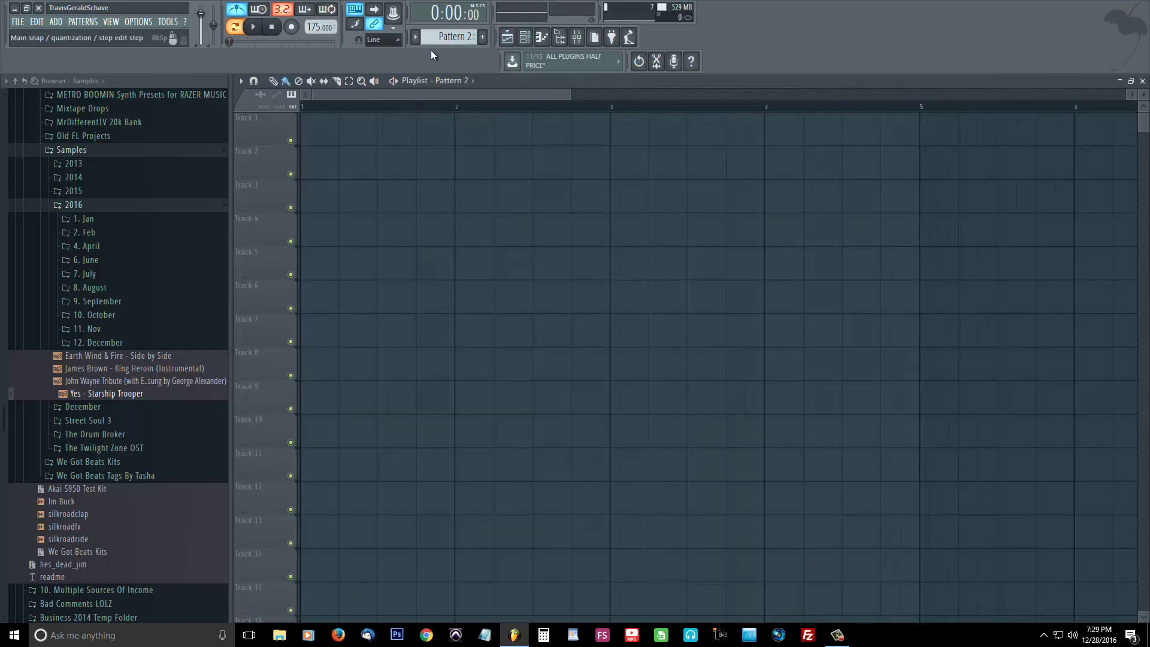
scroll(446, 37, "up", 1)
left_click(378, 129)
left_click_drag(460, 124, 374, 121)
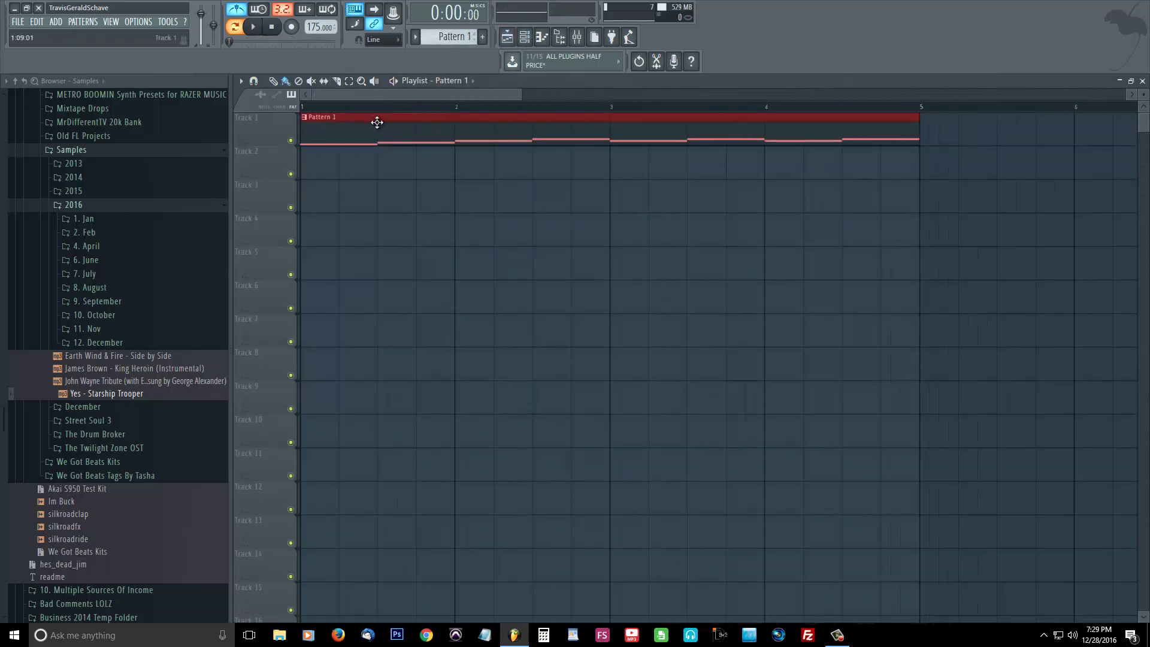
Step: Place a clip at bar 5 on Track 2 of the Playlist and set its source pattern to Pattern 2
left_click_drag(532, 94, 865, 94)
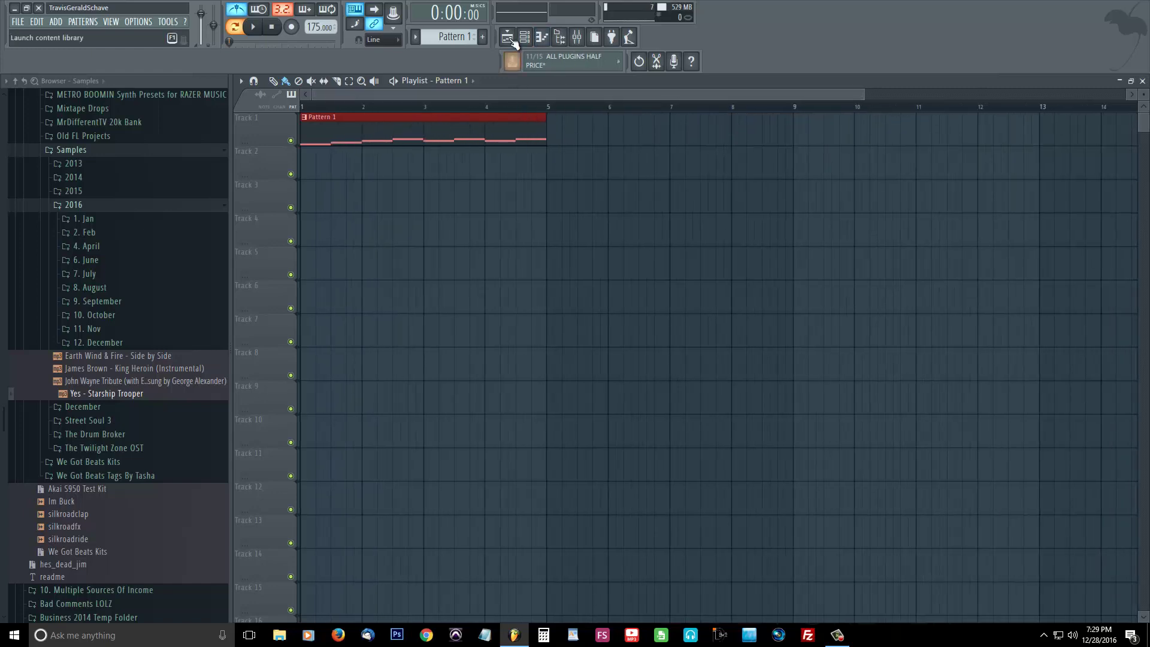
left_click(546, 155)
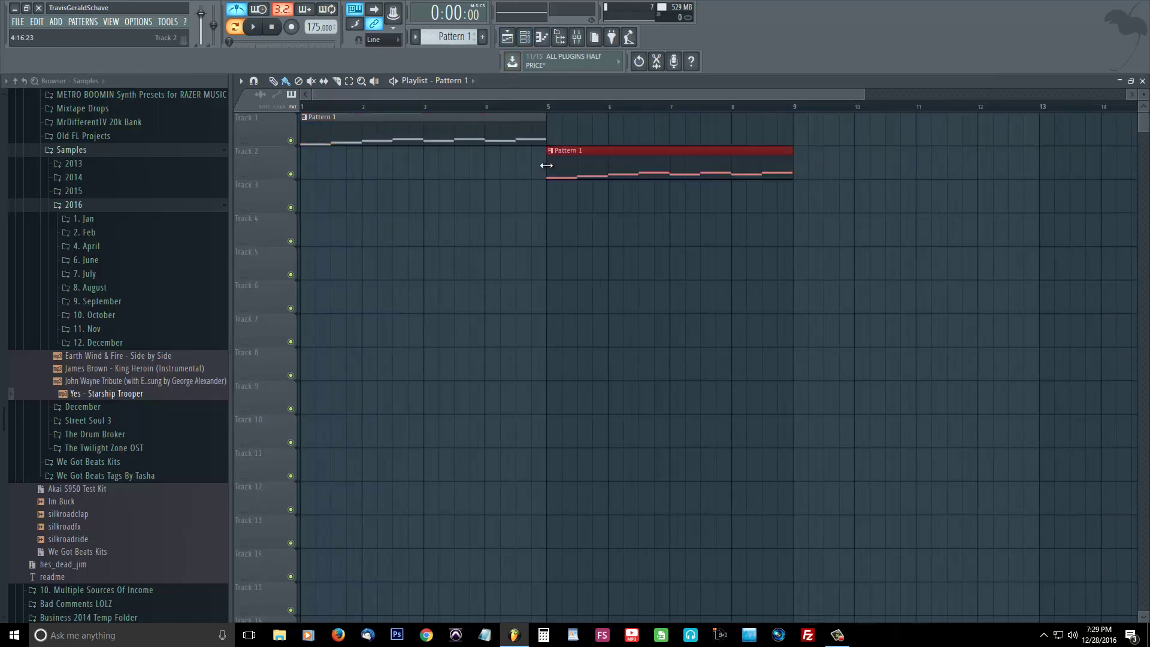
left_click(550, 151)
mouse_move(620, 184)
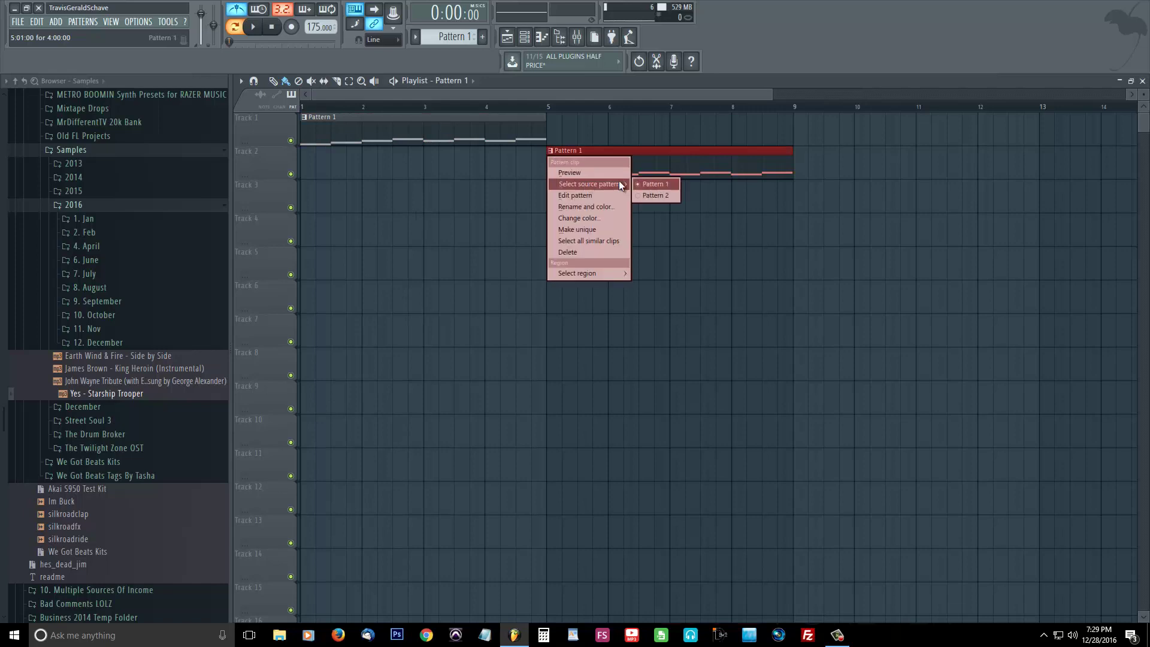
left_click(670, 195)
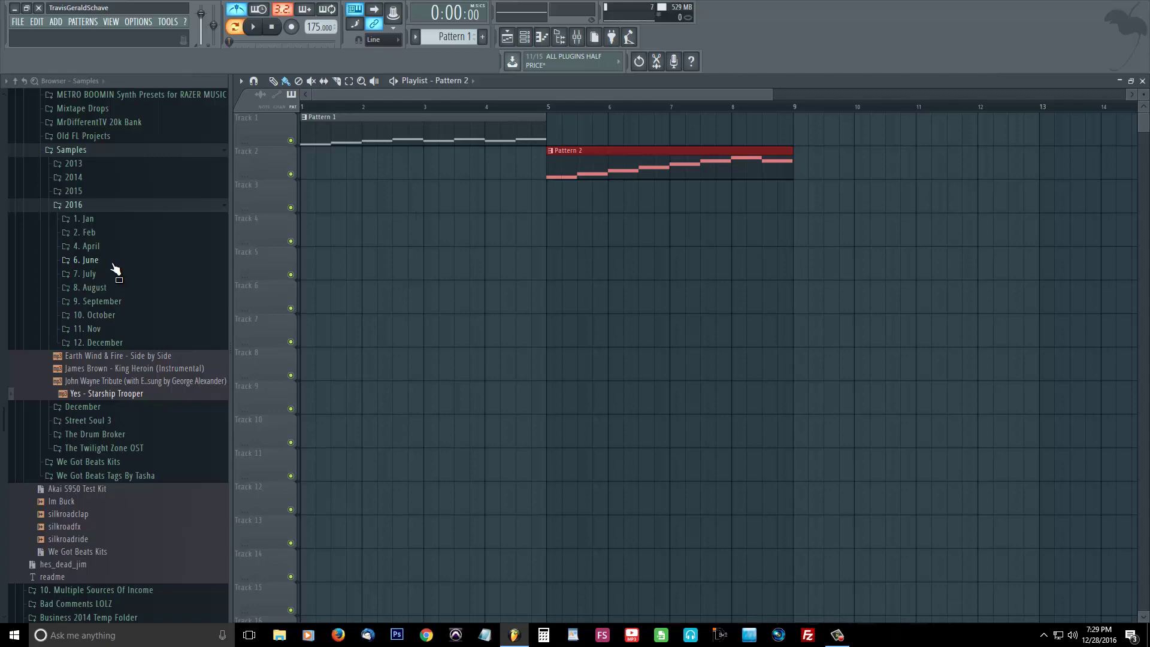
Step: Switch the sample browser from the Samples view to the Drums view
scroll(123, 262, "up", 5)
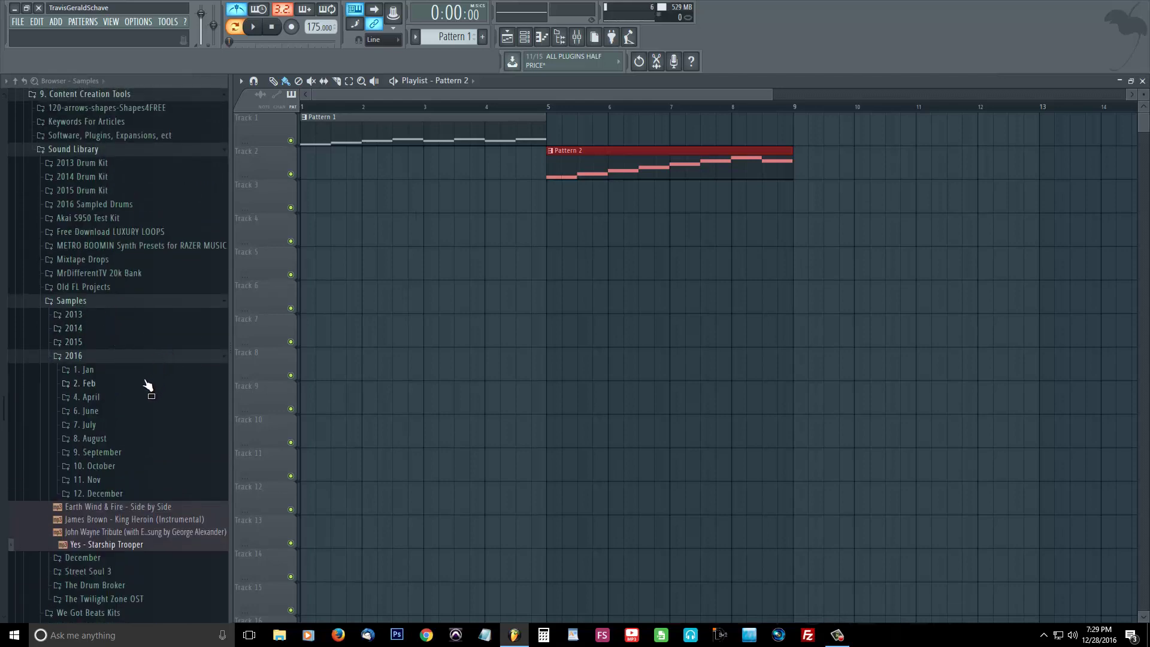
scroll(143, 383, "down", 3)
scroll(167, 356, "down", 6)
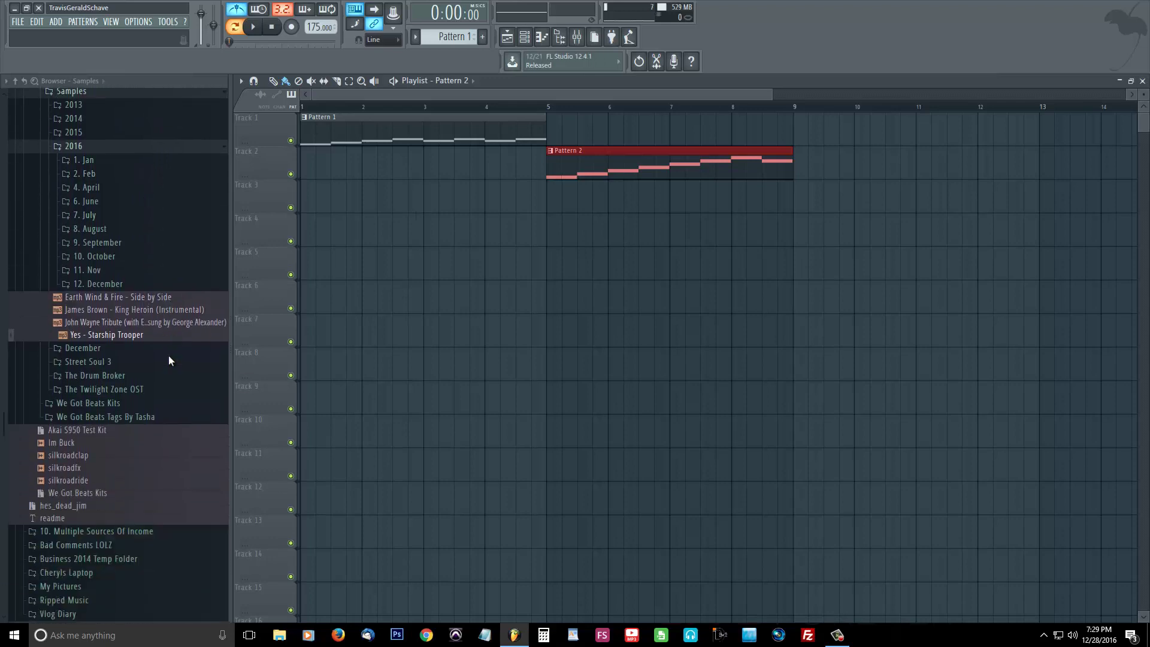
scroll(159, 354, "down", 5)
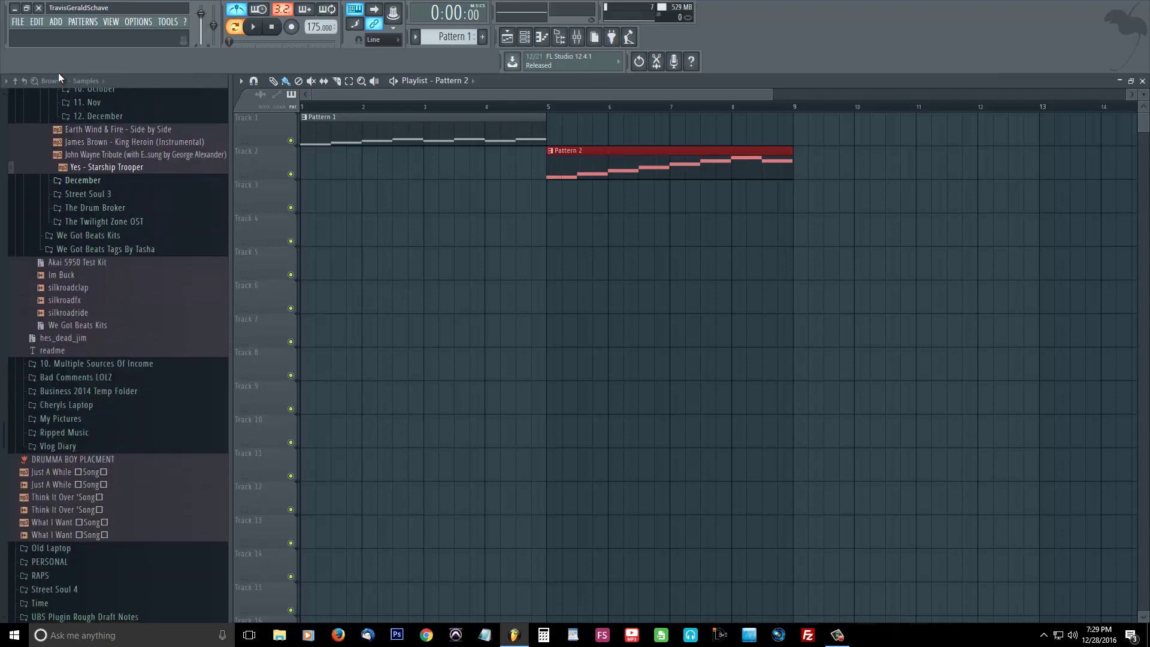
left_click(83, 79)
left_click(98, 103)
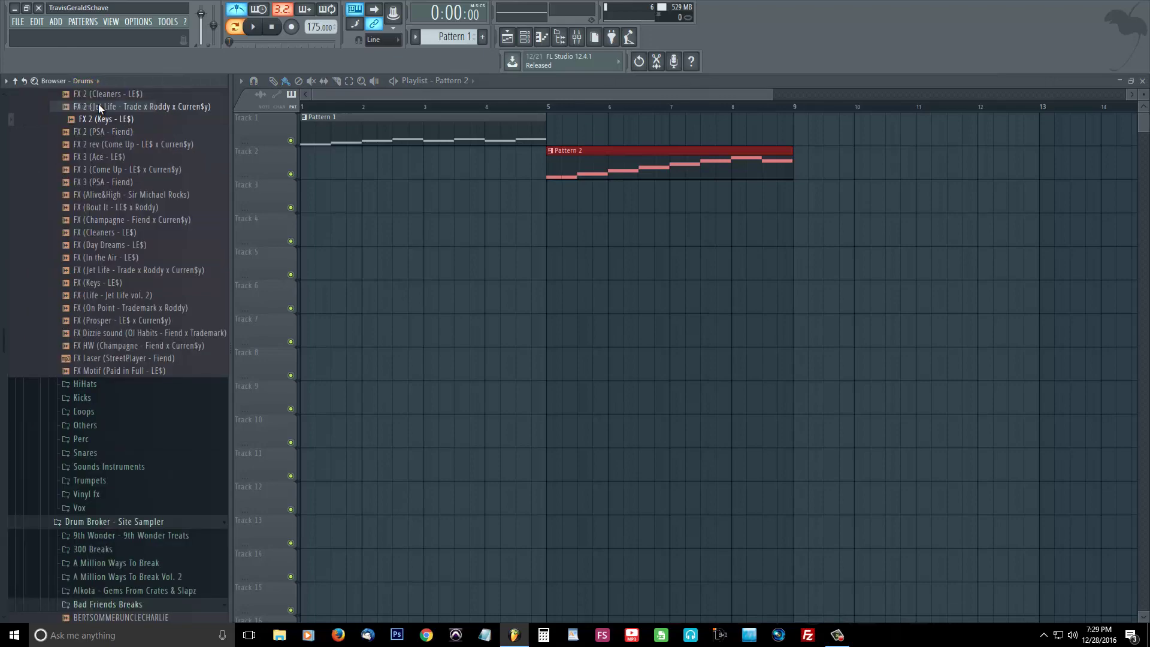
Step: Collapse the Cookin Soul Drums, Drum Broker - Site Sampler, Luxury Loops and METRO BOOMIN Drums folders inside 2015 Drum Kit
scroll(153, 209, "up", 10)
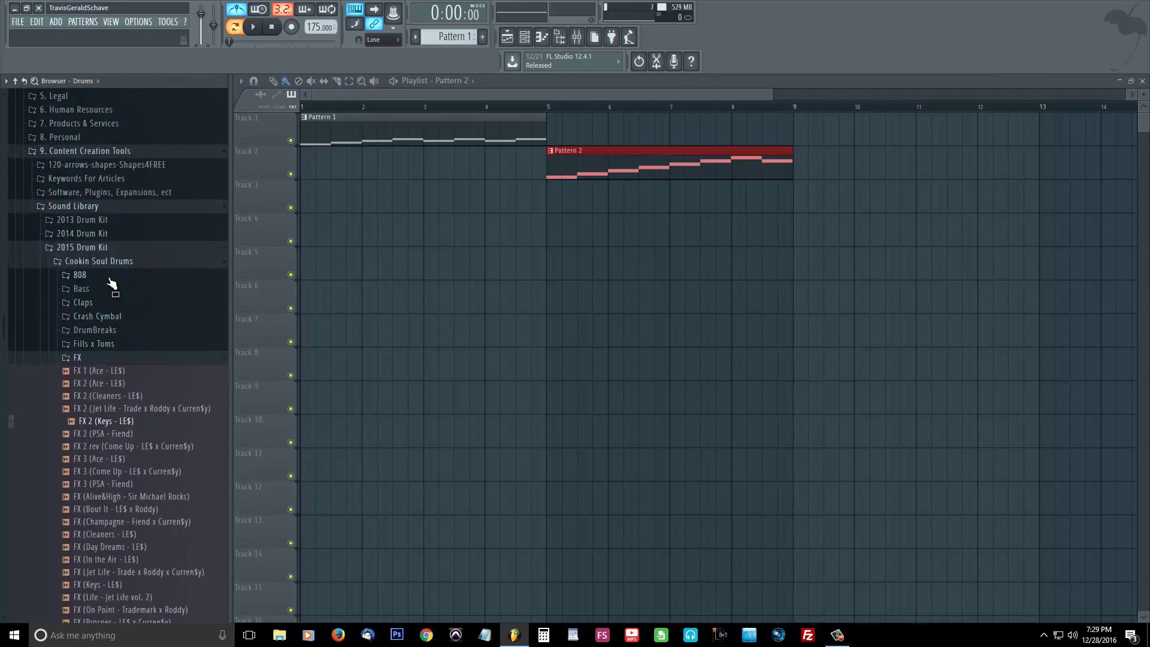
left_click(111, 261)
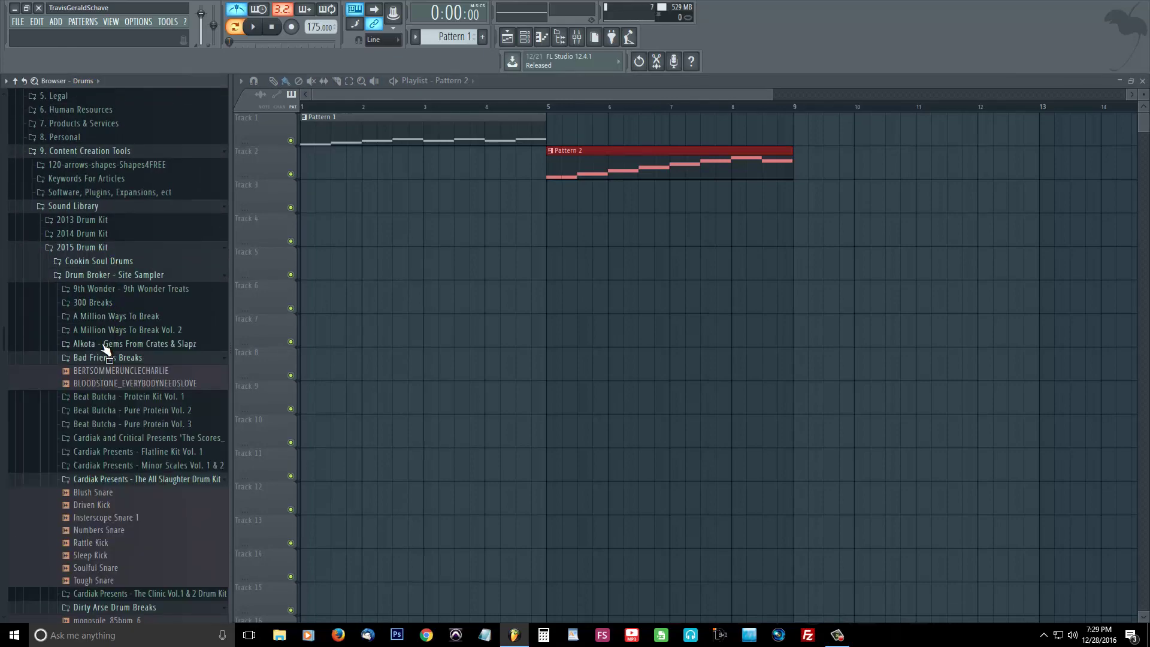
scroll(114, 354, "down", 3)
left_click(122, 201)
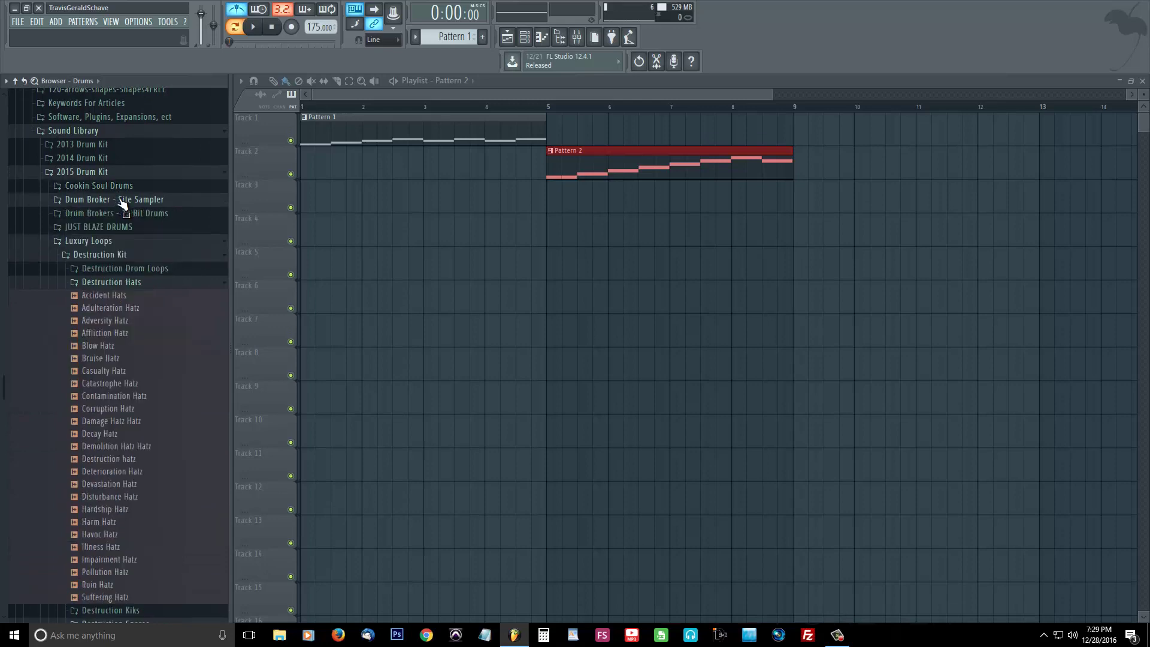
left_click(121, 242)
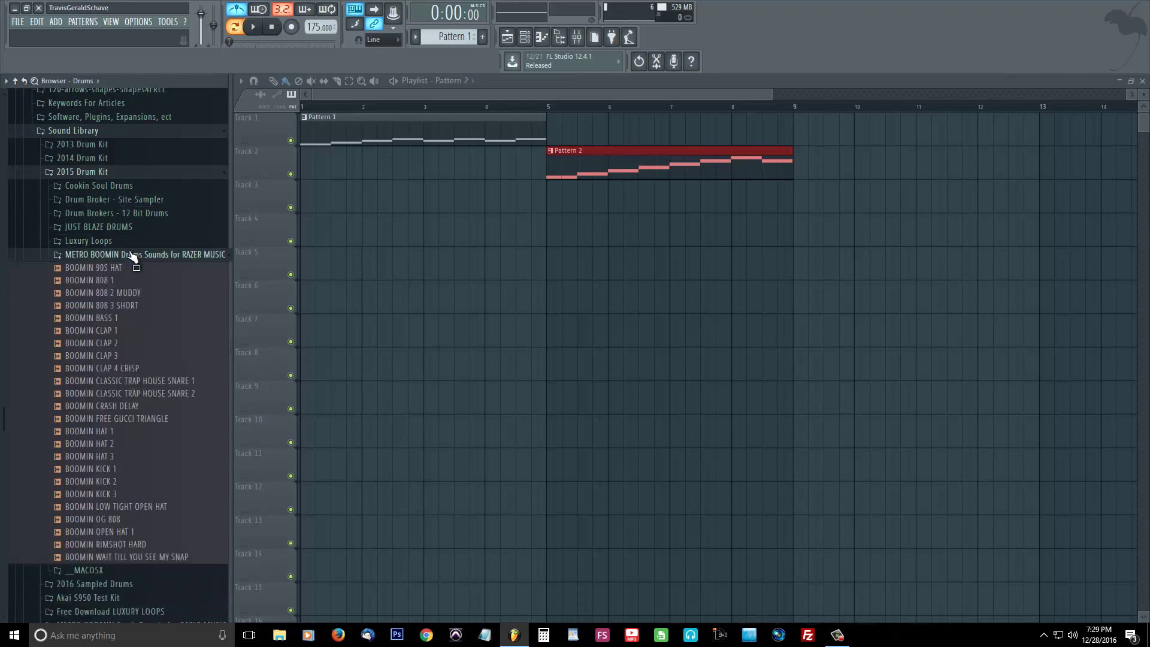
left_click(129, 255)
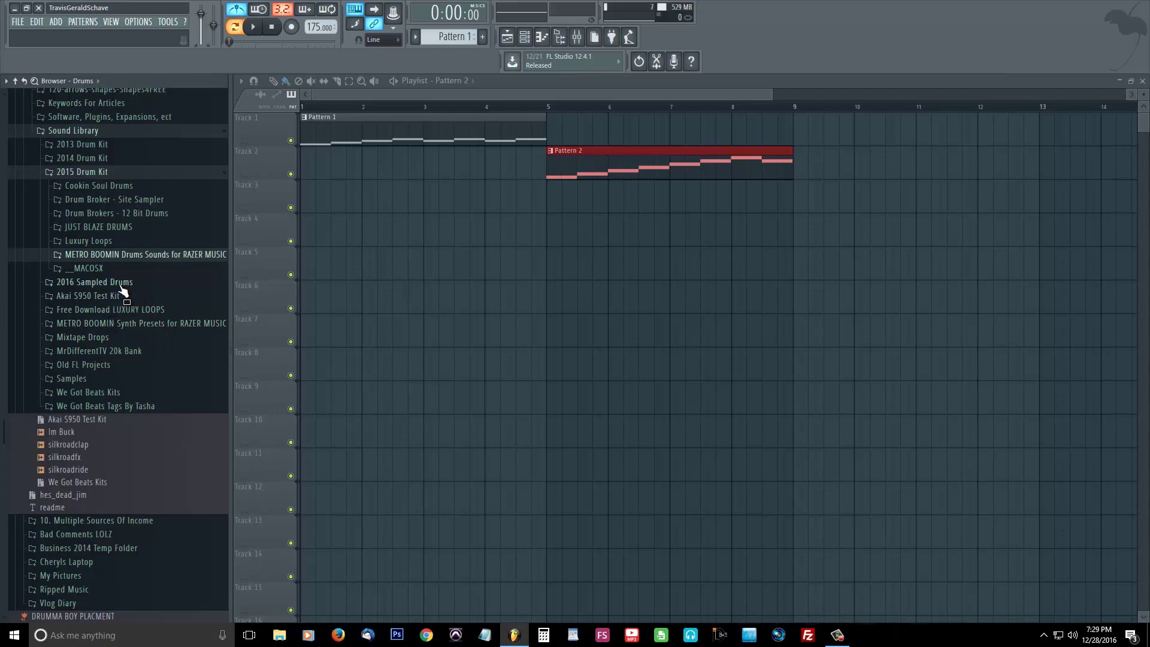
Step: Expand We Got Beats Kits and its BreakDrums folder, and audition the Code Red Kick and the Creepy hat, kick and snare
left_click(130, 393)
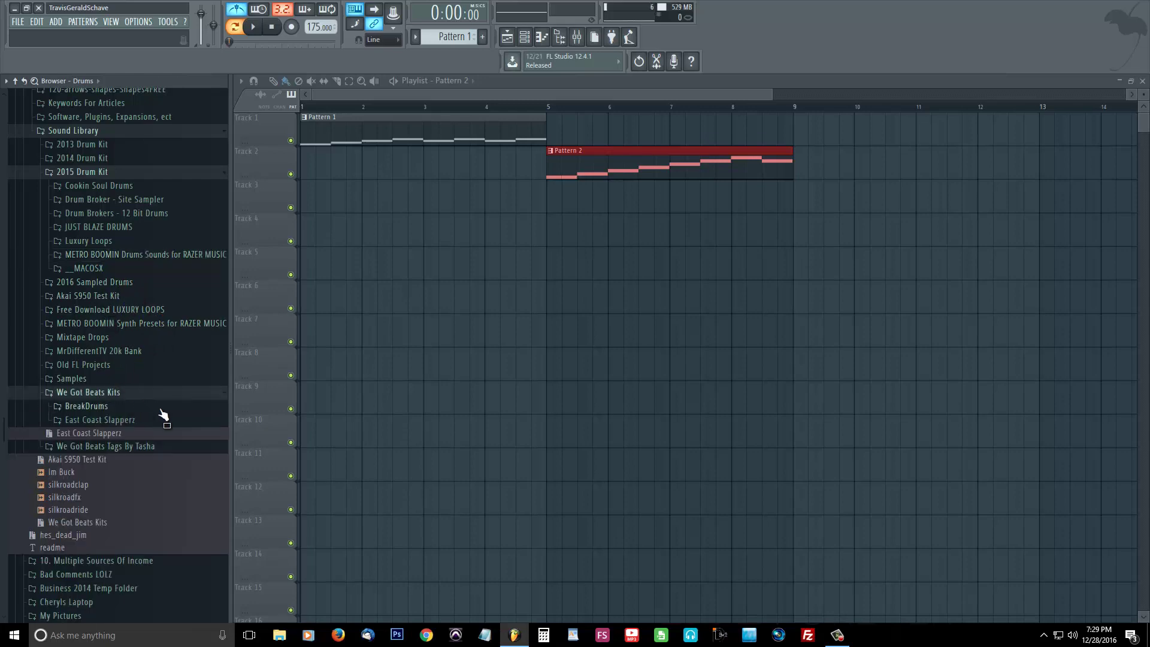
left_click(154, 410)
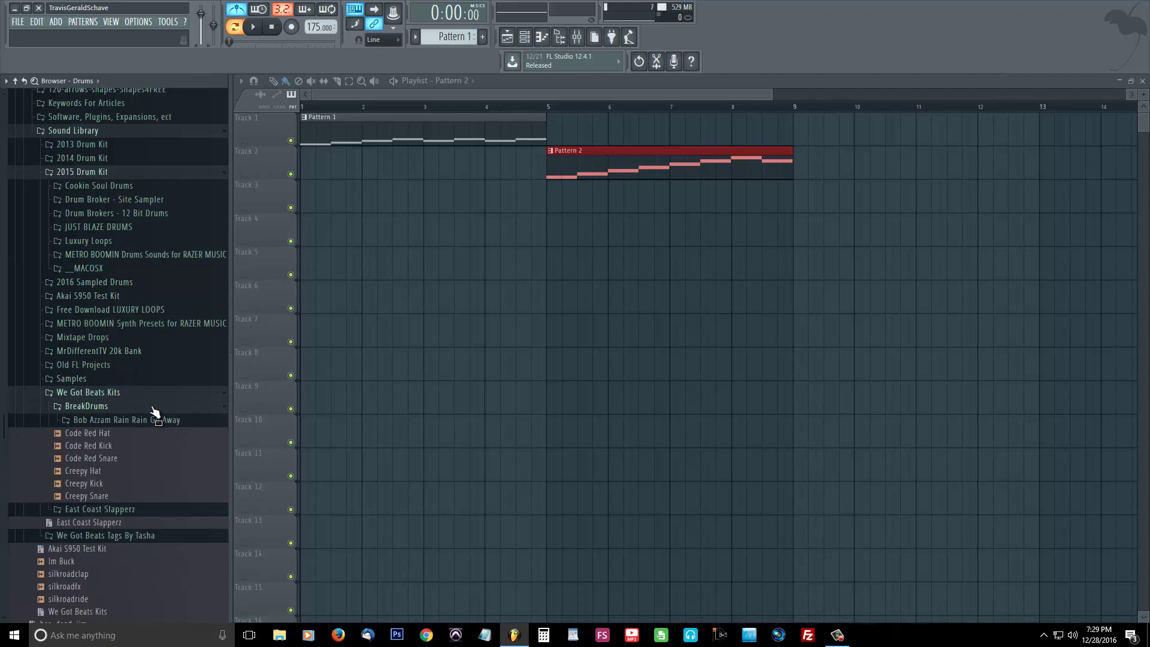
left_click(143, 446)
left_click(134, 472)
left_click(131, 484)
left_click(124, 497)
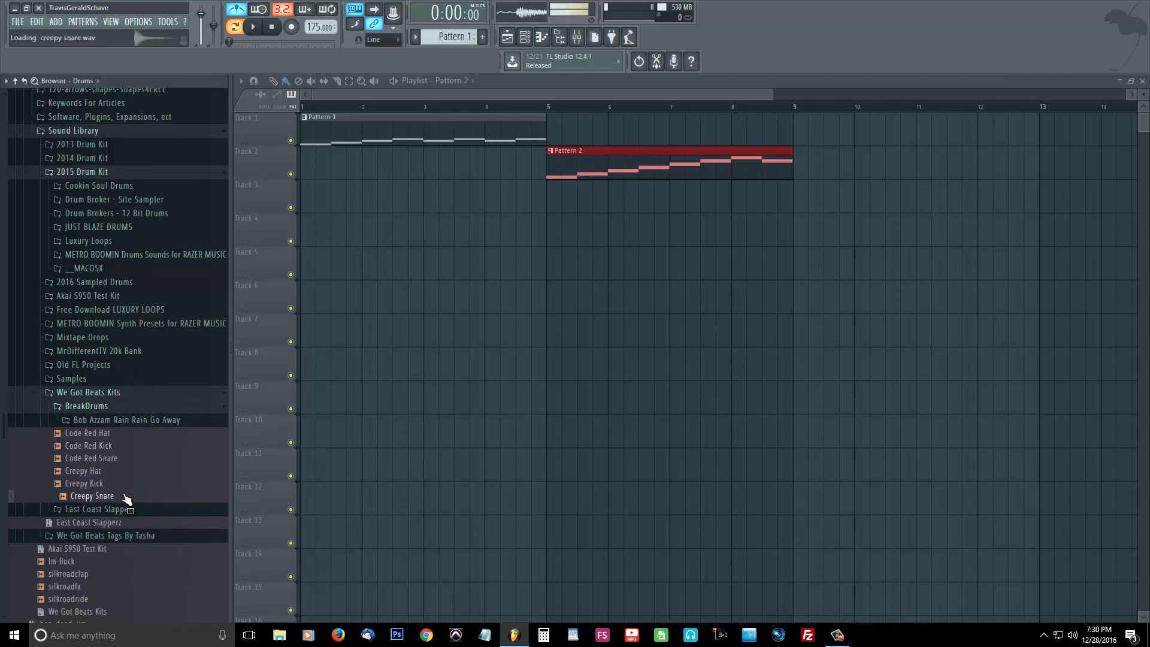
left_click(126, 483)
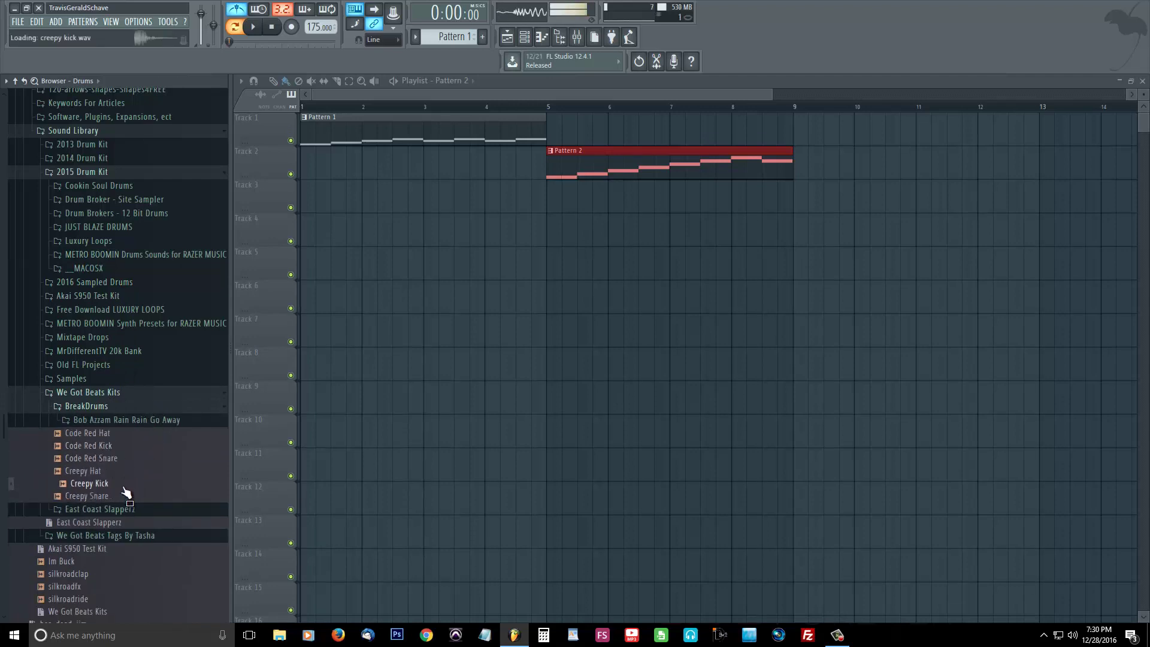
Step: Load Creepy Kick, Creepy Snare and Creepy Hat, each in its own new channel
right_click(130, 480)
left_click(139, 495)
left_click(121, 495)
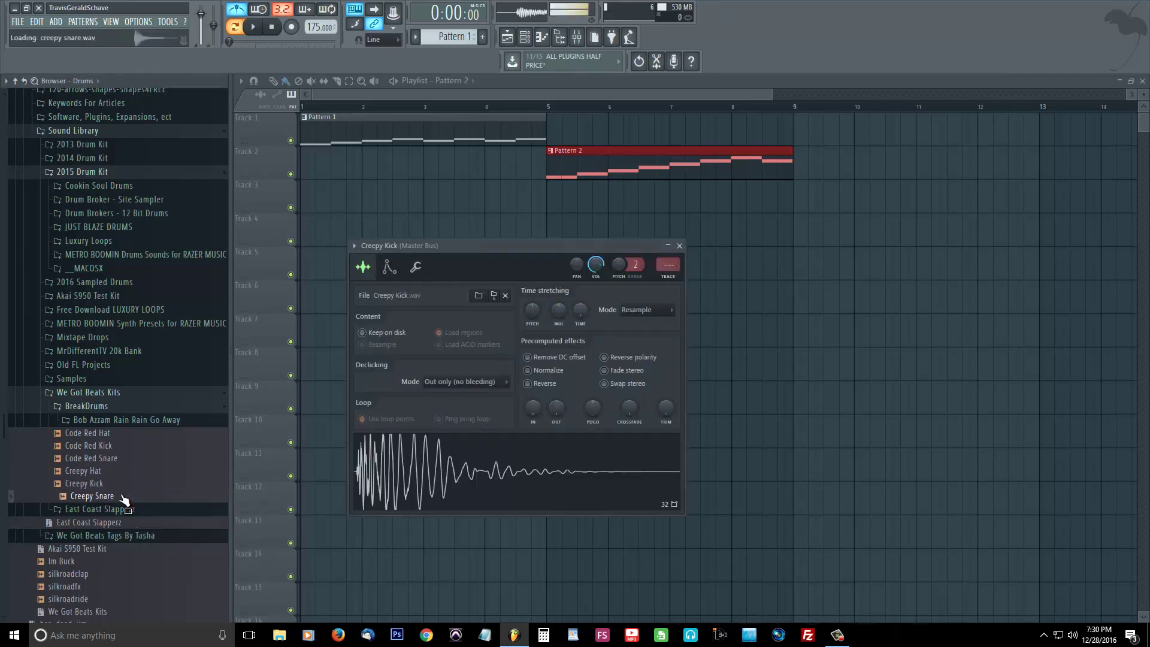
right_click(120, 494)
left_click(162, 507)
left_click(117, 471)
right_click(117, 471)
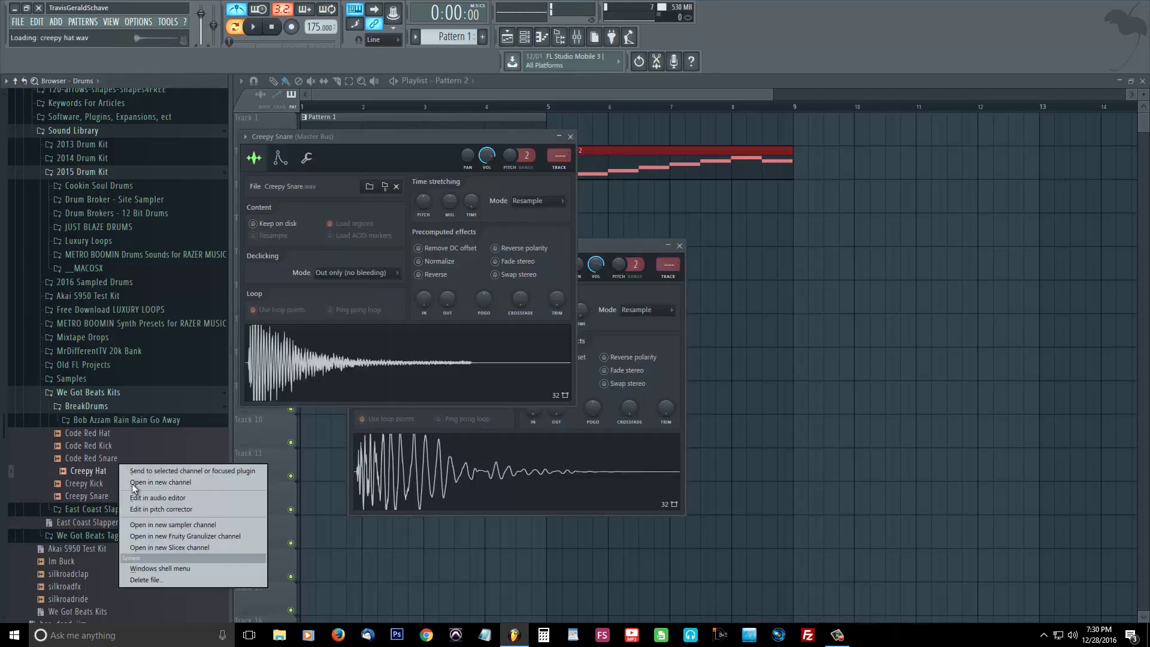
left_click(162, 482)
Step: In Pattern 10, sequence Creepy Kick on step 1 and Creepy Snare on steps 9, 25, 41 and 57
left_click(524, 37)
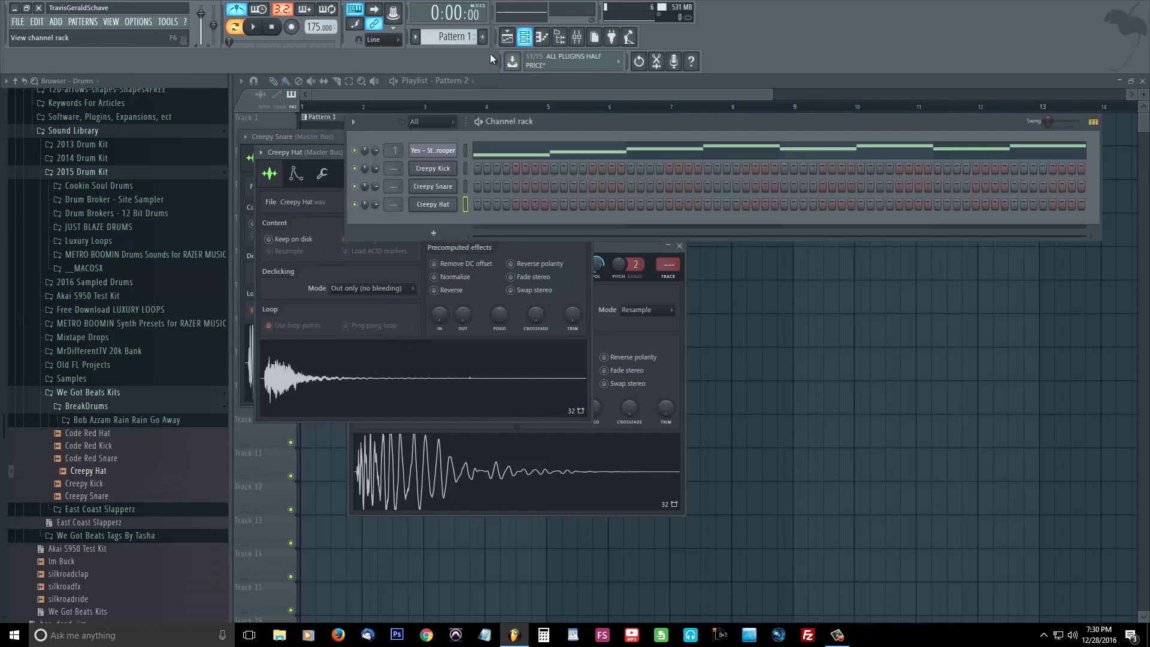
scroll(450, 33, "down", 3)
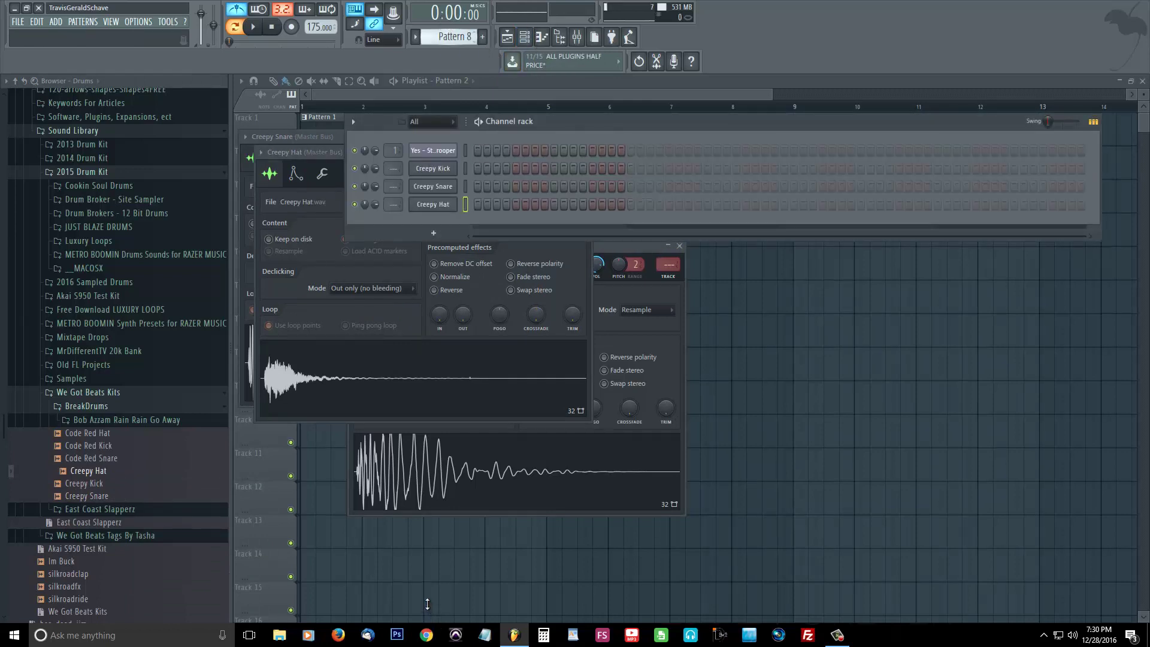
left_click(477, 169)
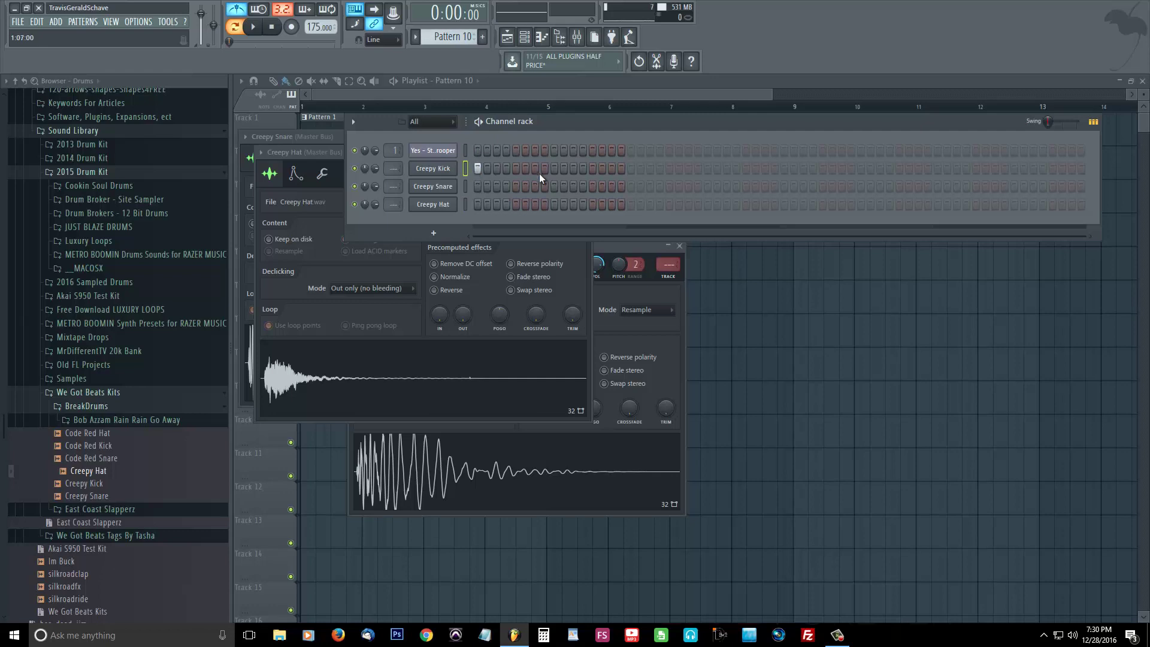
left_click(553, 184)
left_click(704, 185)
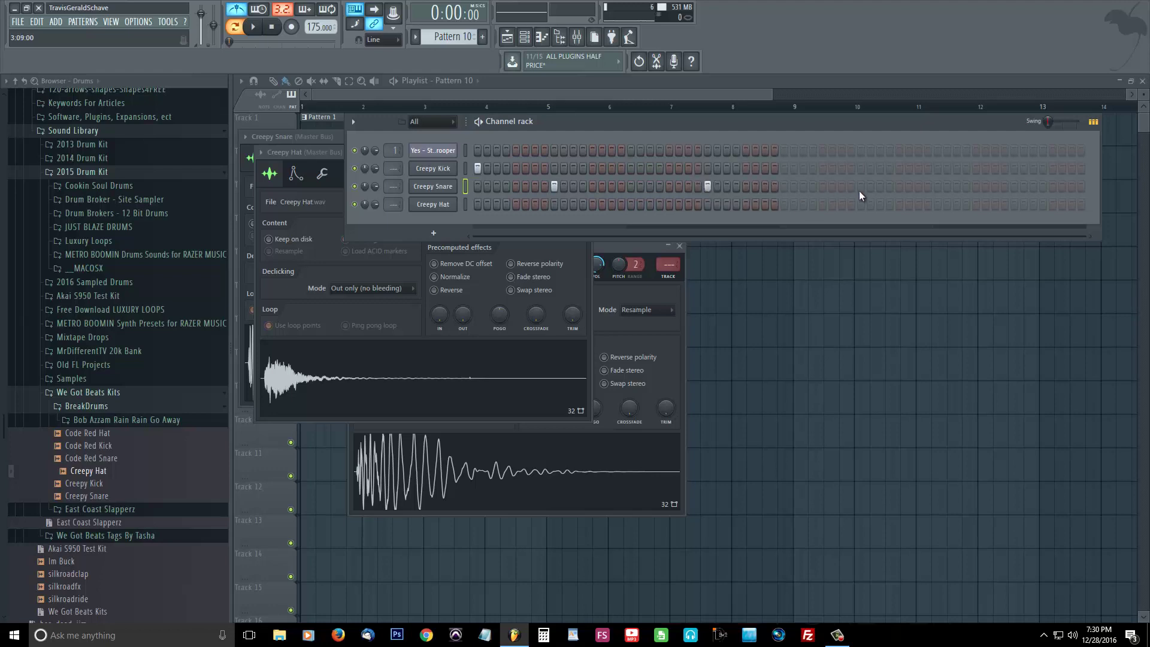
left_click(861, 187)
left_click(1013, 186)
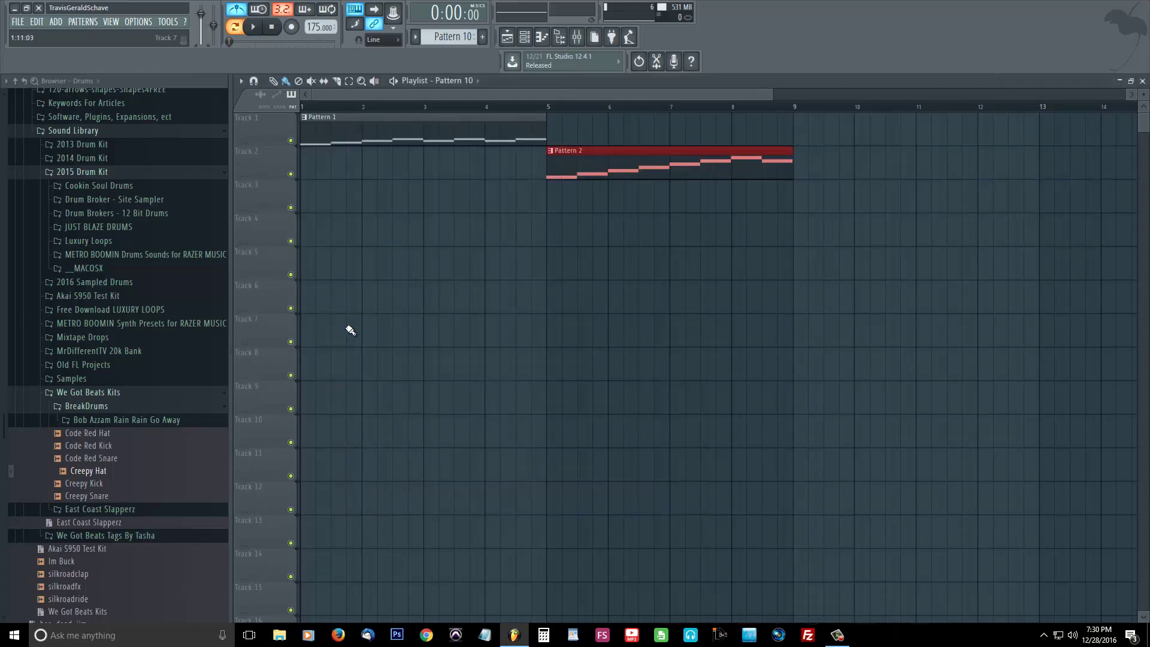
Step: Place Pattern 10 clips at bars 1 and 5 on Track 10 and play the song
mouse_move(350, 330)
left_mouse_down()
mouse_move(457, 315)
mouse_move(398, 357)
mouse_move(376, 433)
left_mouse_up()
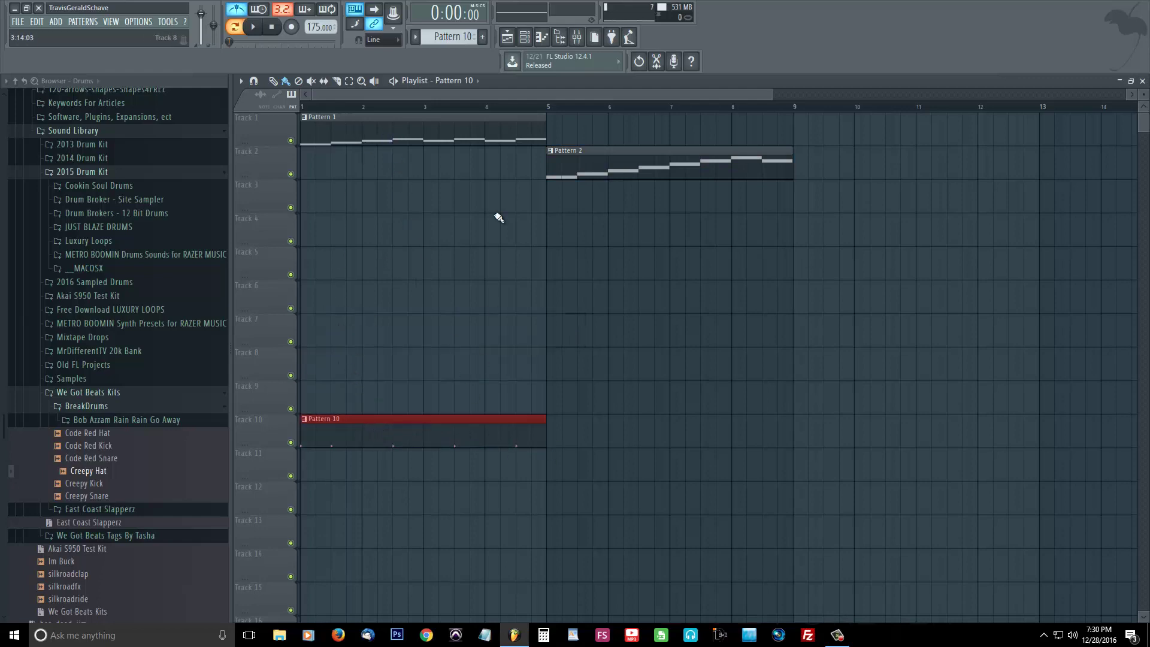
left_click(556, 437)
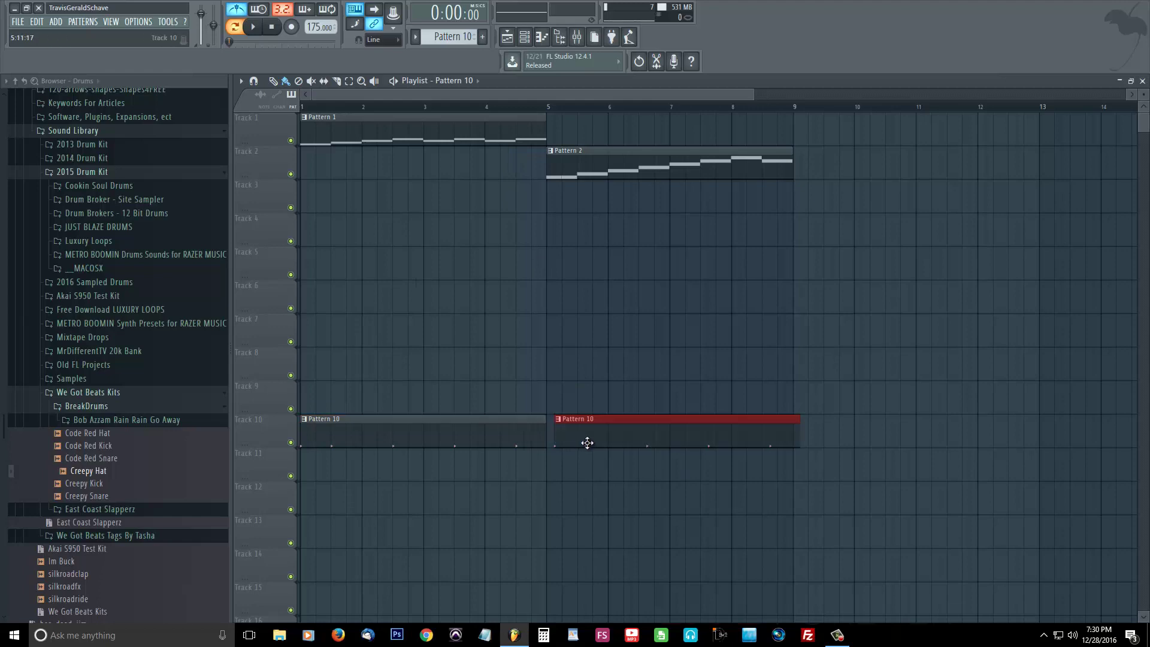
left_click(254, 28)
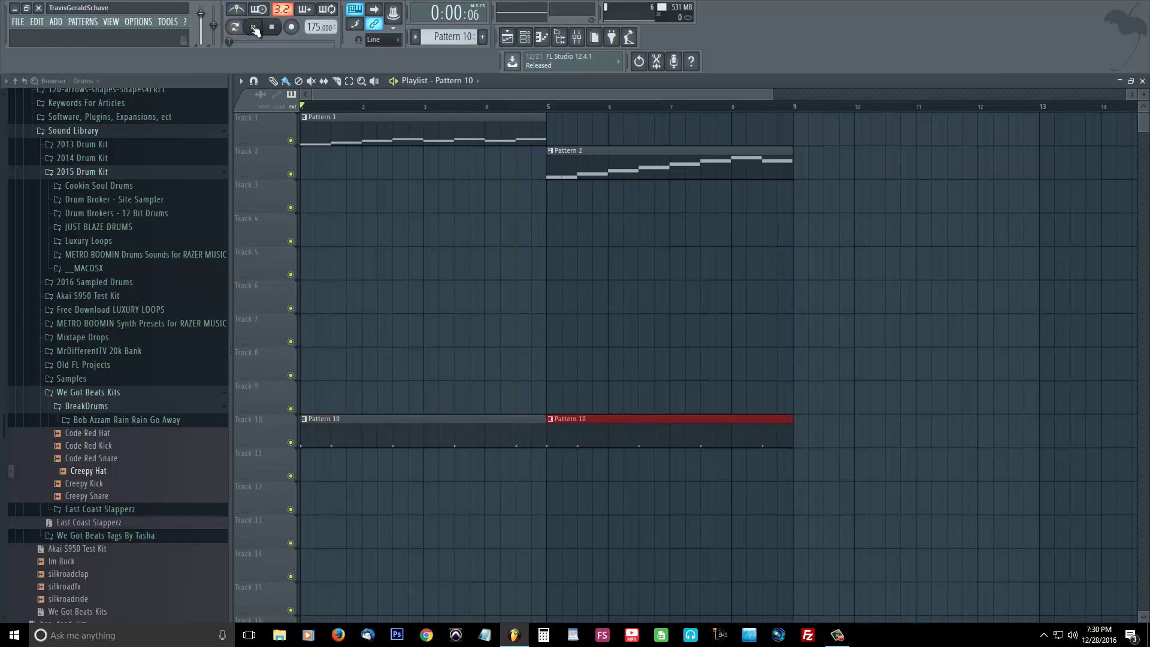
Step: Open Creepy Snare in the Piano roll and raise the velocity of all its notes to maximum
left_click(524, 38)
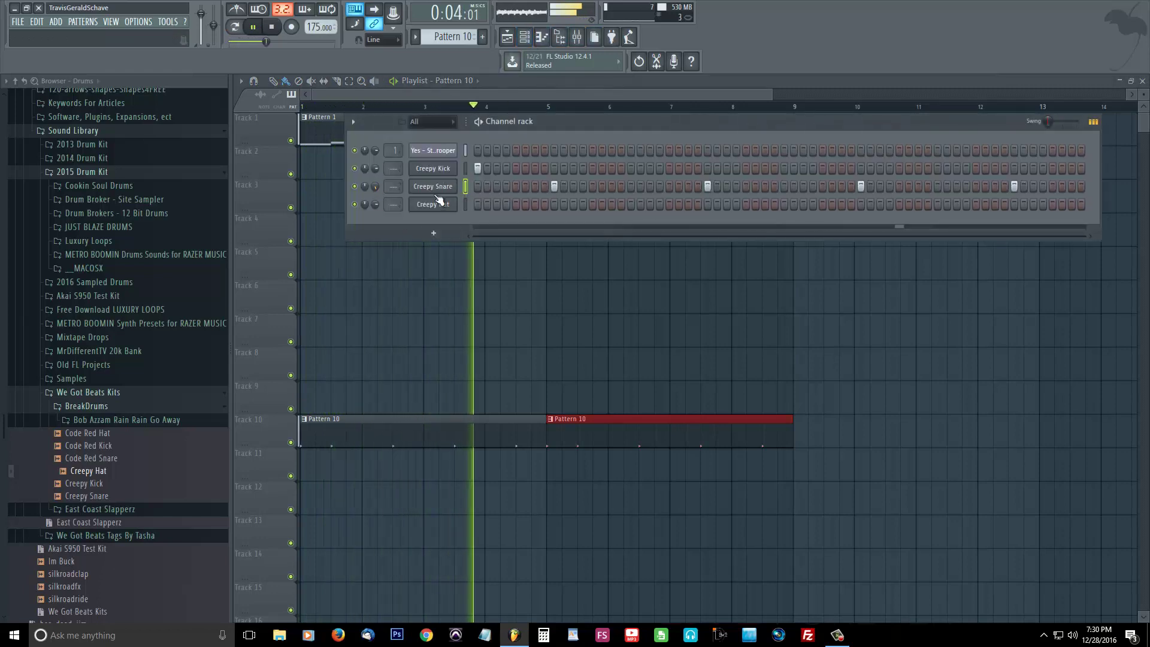
right_click(455, 185)
left_click(473, 187)
left_click(270, 81)
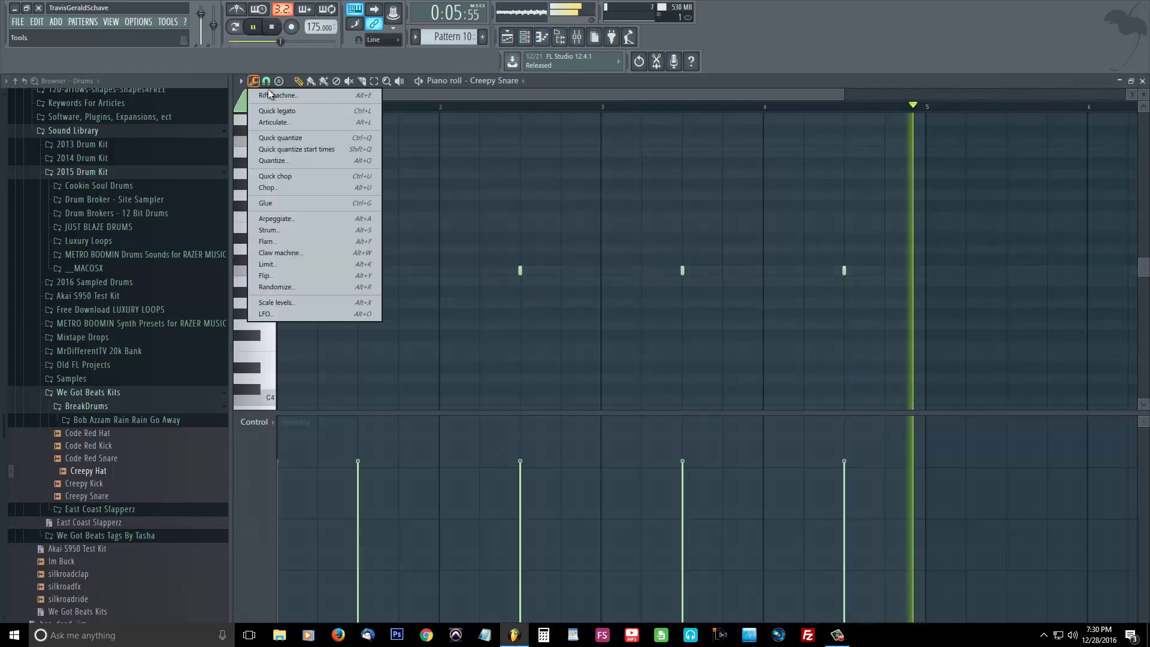
left_click(293, 157)
left_click(647, 398)
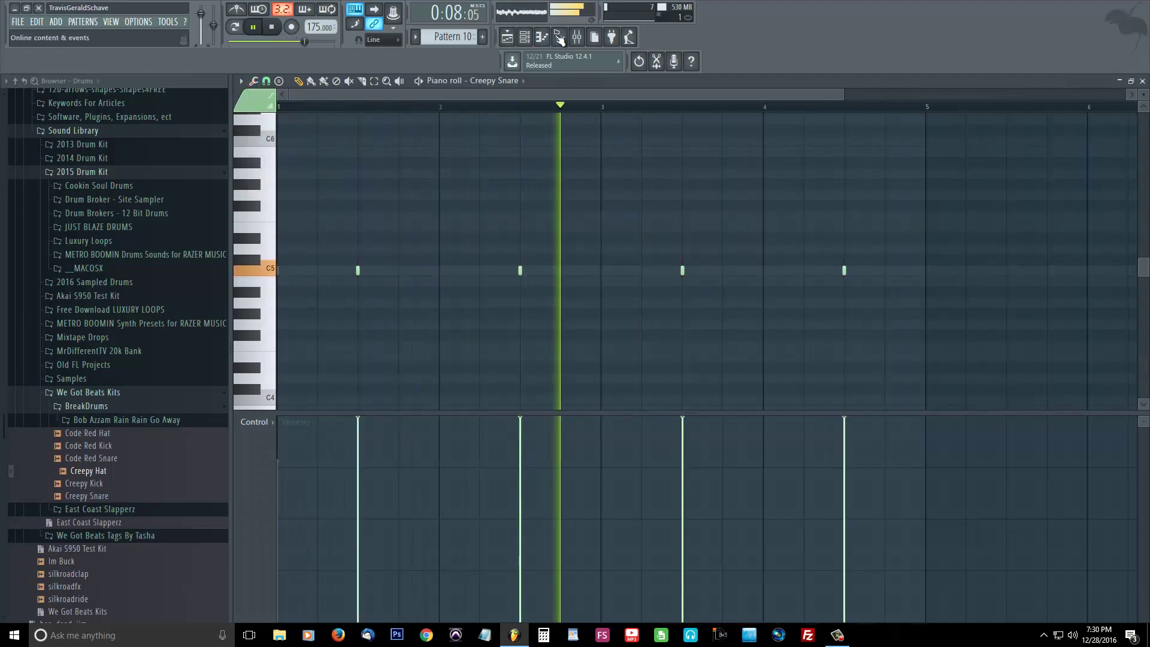
Step: Add Creepy Kick hits on steps 5, 15 and 17 of Pattern 10 while the song plays
left_click(523, 37)
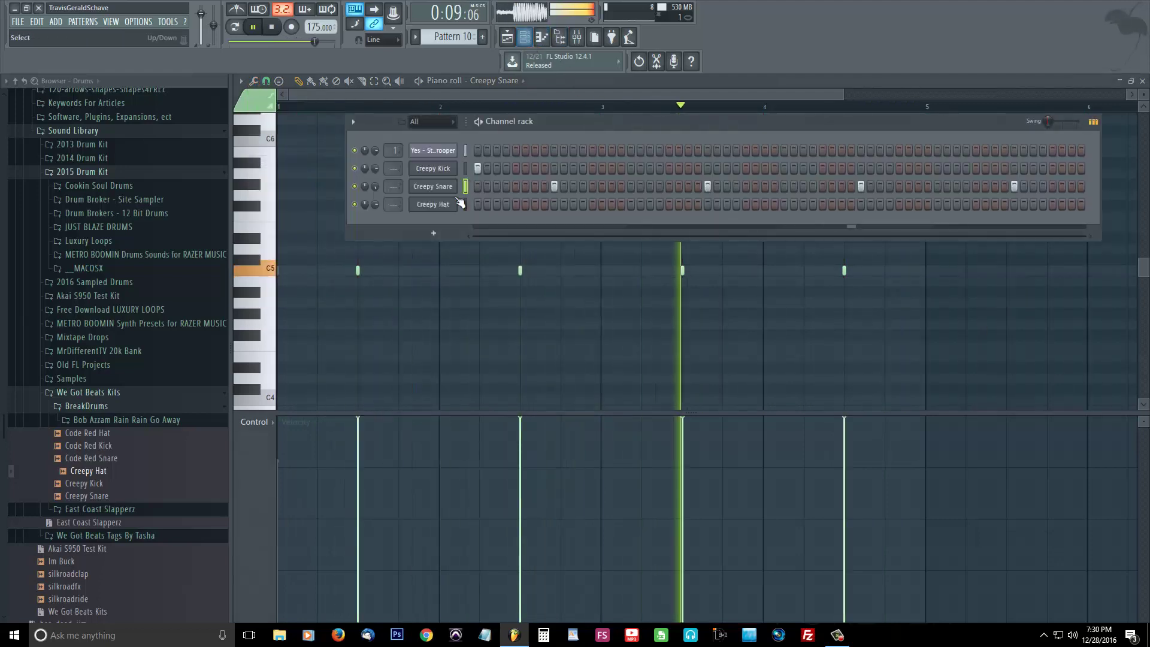
left_click(516, 166)
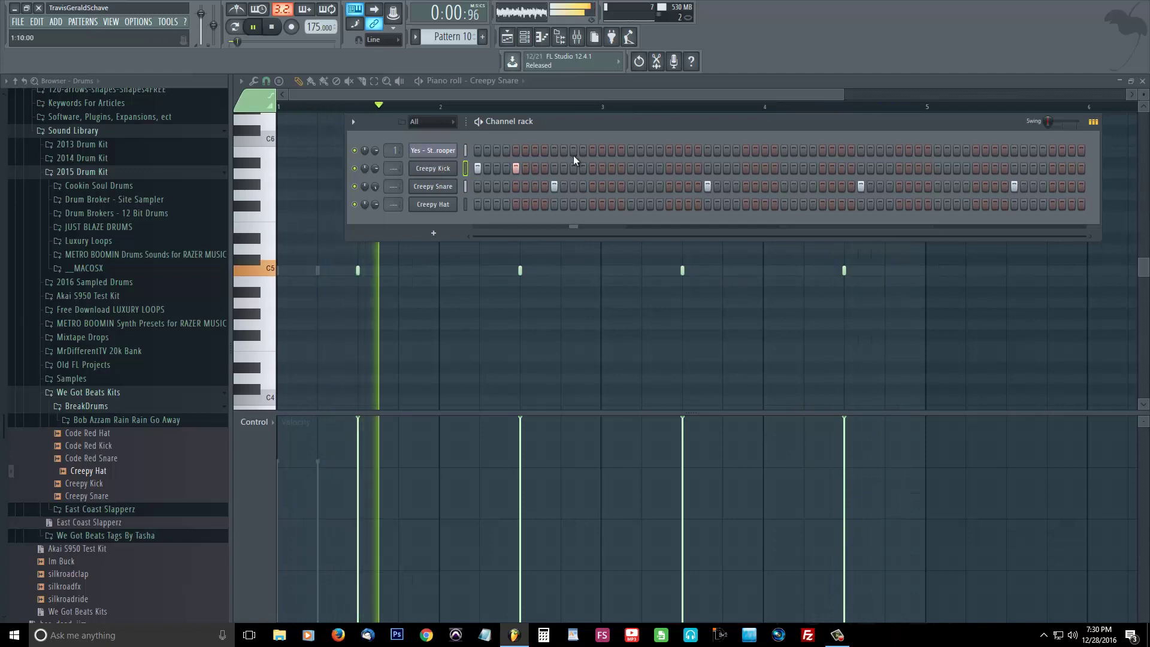
left_click(611, 167)
left_click(621, 168)
left_click(621, 168)
left_click(631, 168)
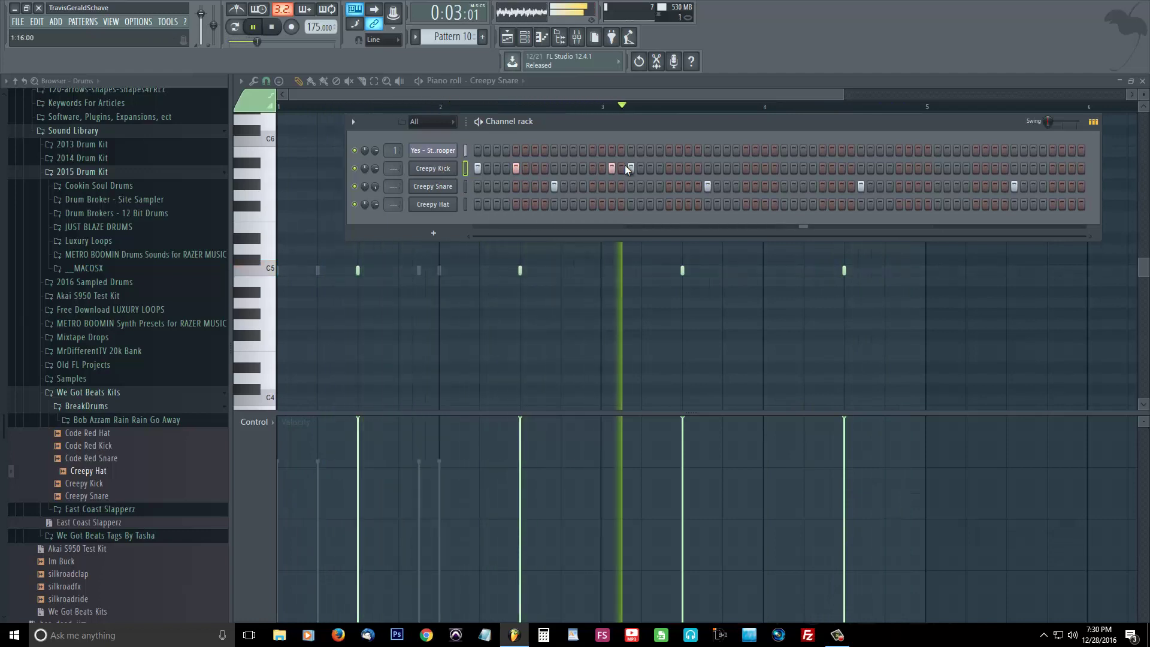
Step: Continue the Creepy Kick rhythm with hits on steps 21, 31, 33, 47 and 49
left_click(669, 168)
left_click(765, 167)
left_click(784, 168)
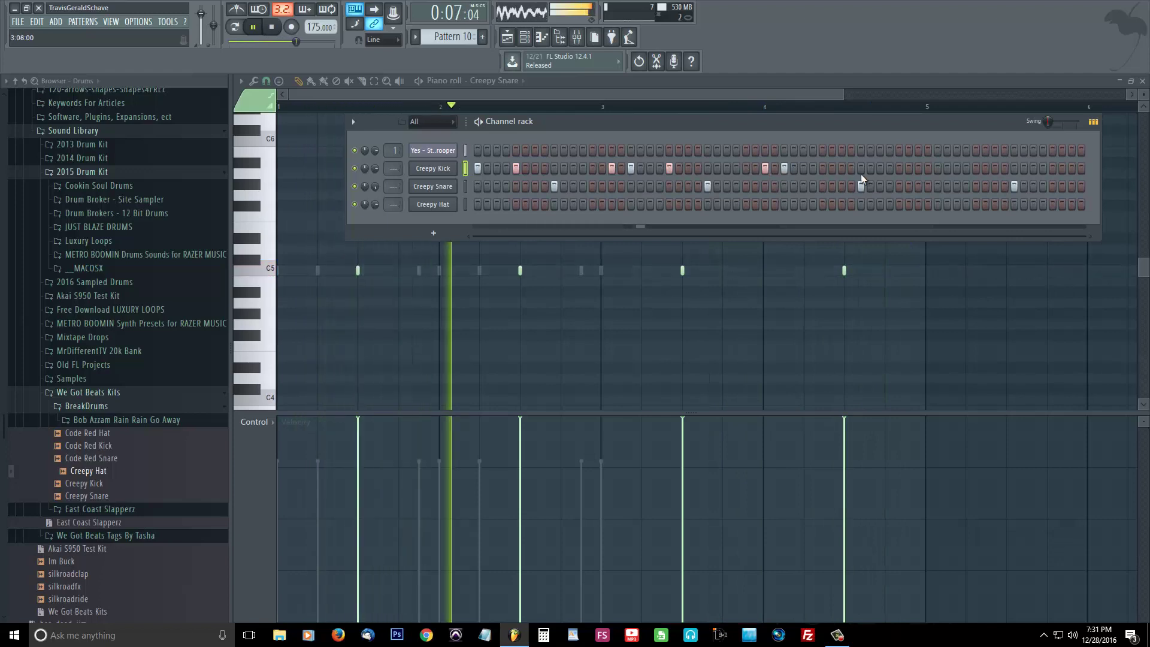
left_click(918, 167)
left_click(938, 168)
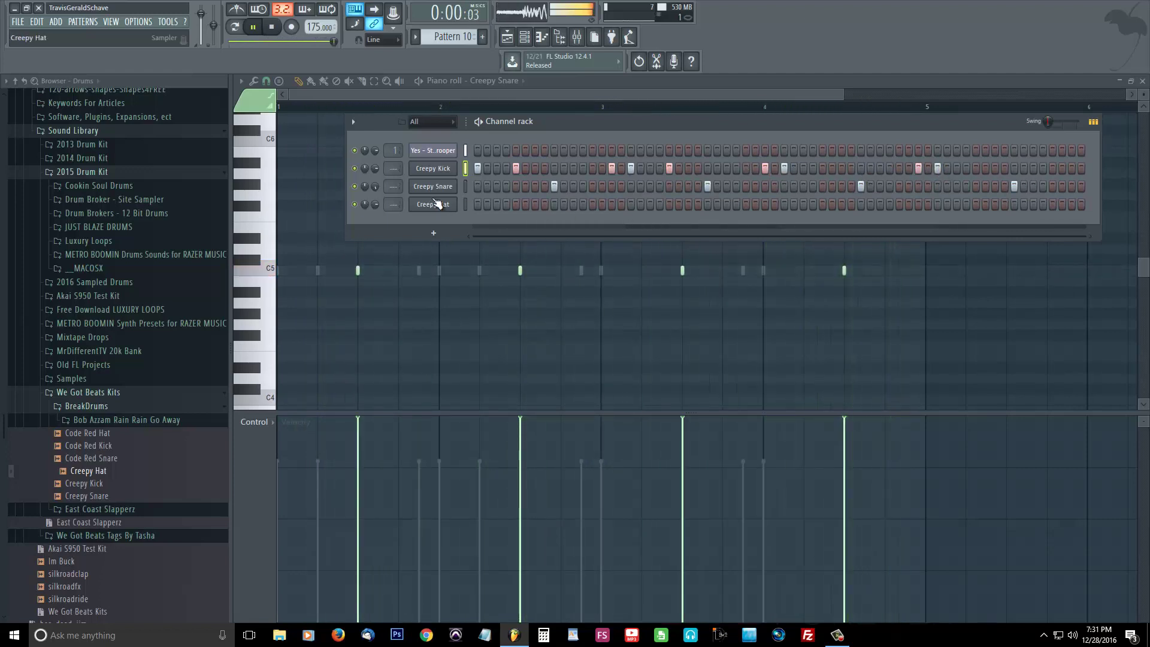
Step: Fill Creepy Hat on every 4 steps of Pattern 10 and quantize the Creepy Kick notes with the 8_hiphop template
right_click(452, 204)
left_click(589, 254)
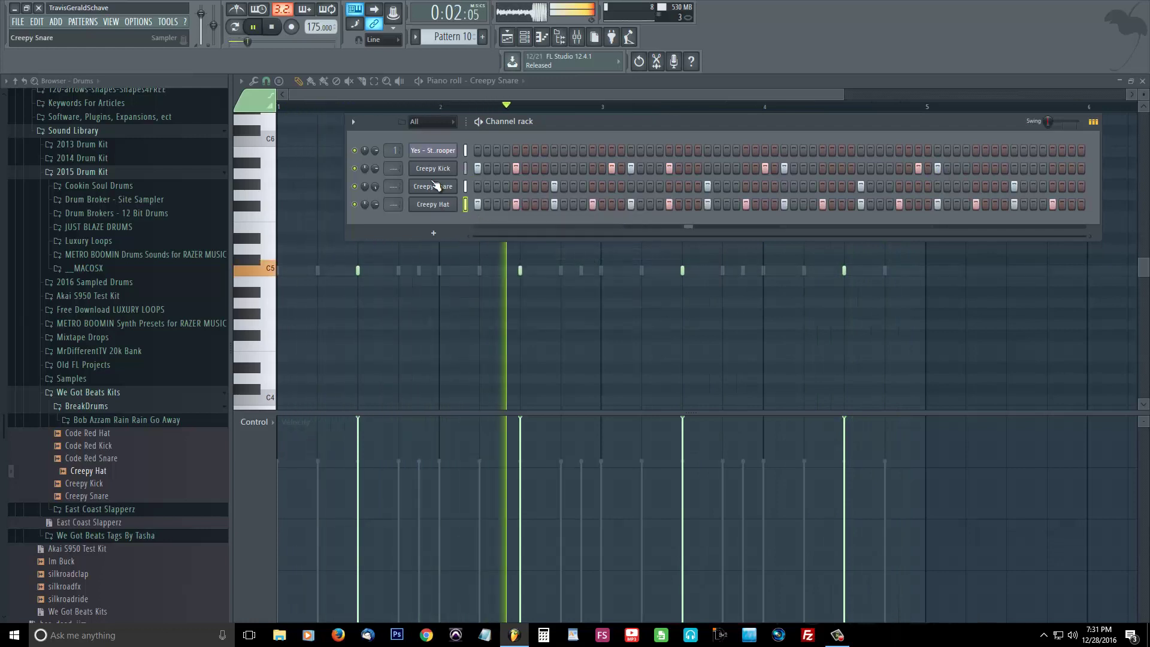
right_click(448, 168)
left_click(473, 169)
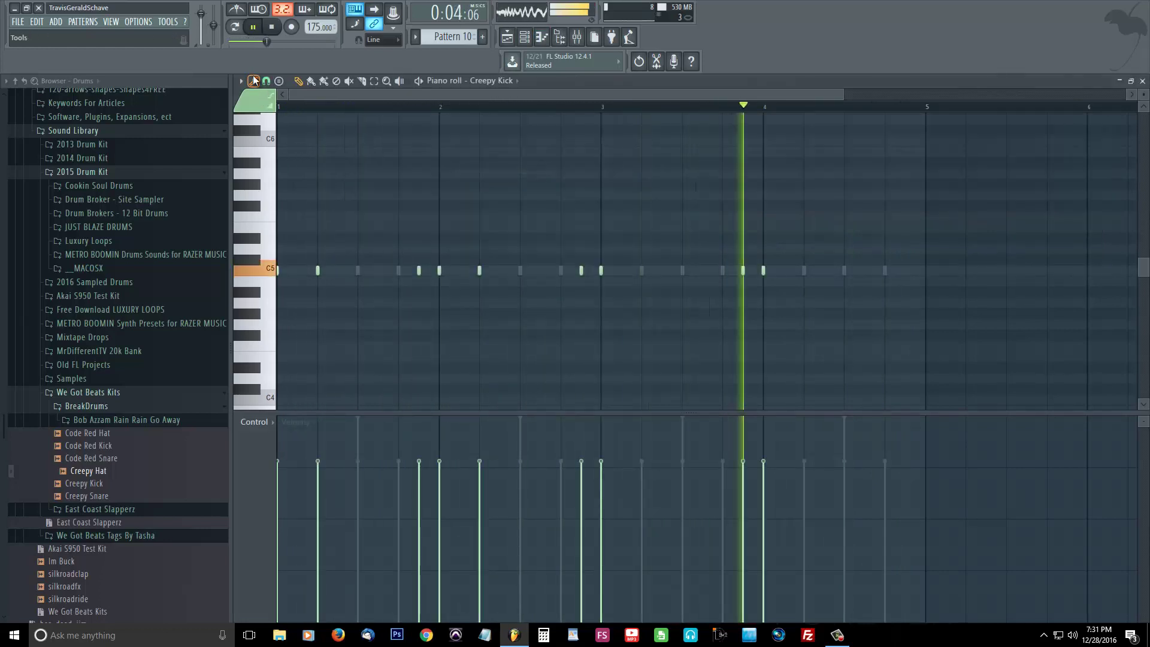
left_click(253, 80)
left_click(303, 161)
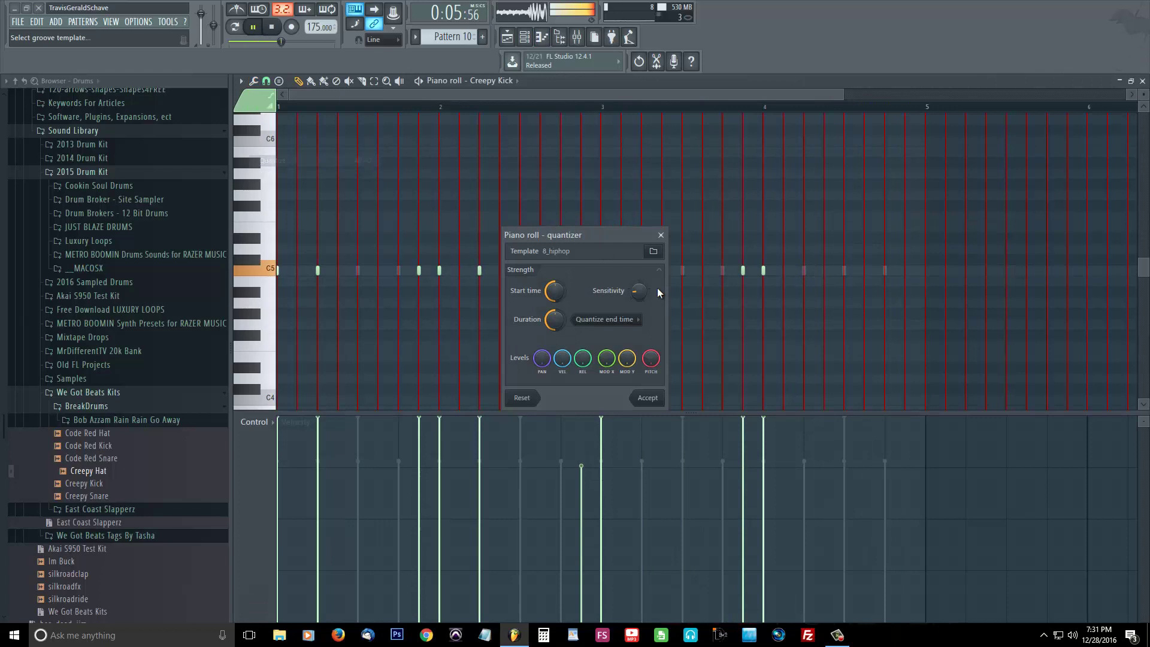
left_click(645, 398)
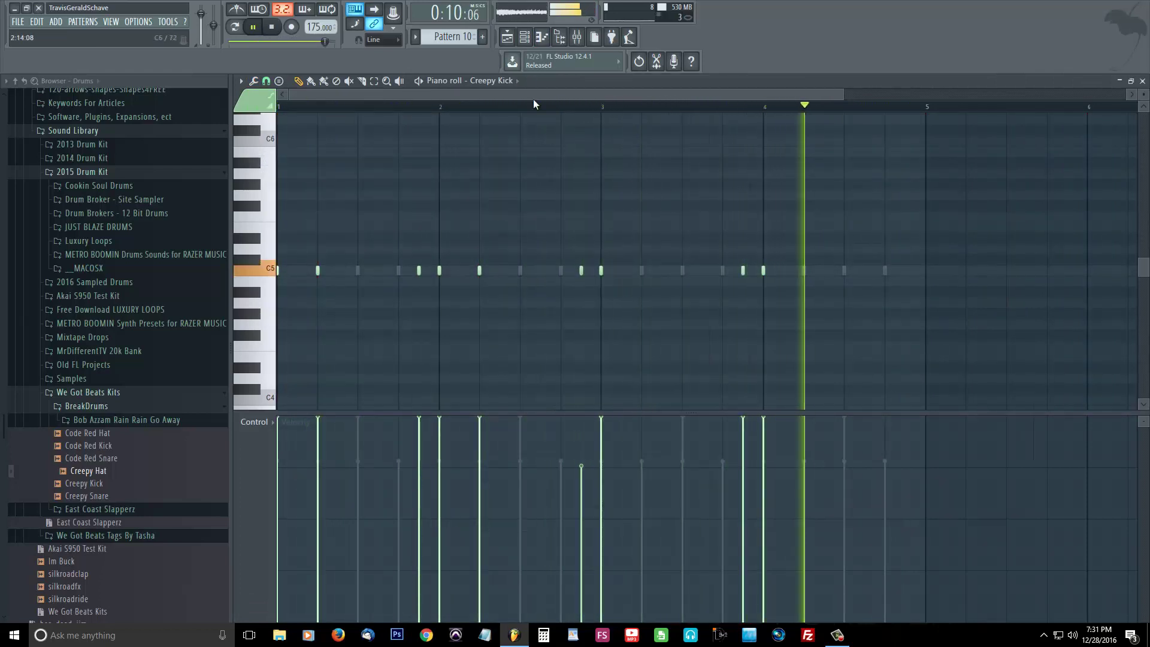
Step: Stop playback, cut the Creepy Snare and Creepy Hat steps from Pattern 10 and paste them into Pattern 11
left_click(524, 37)
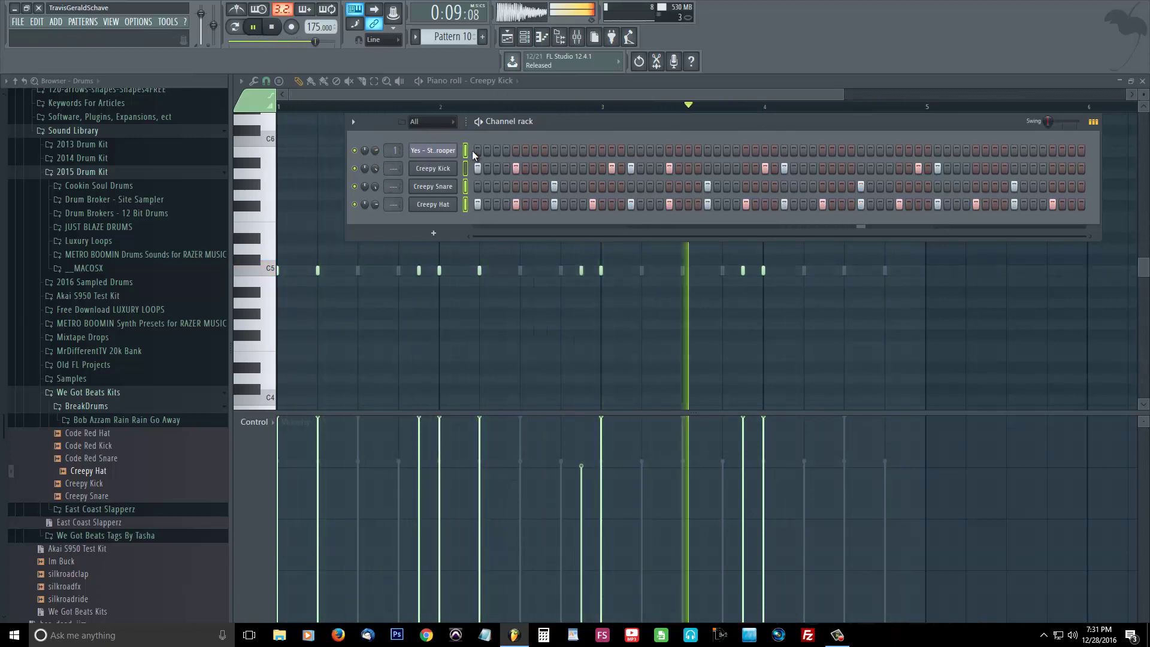
key("space")
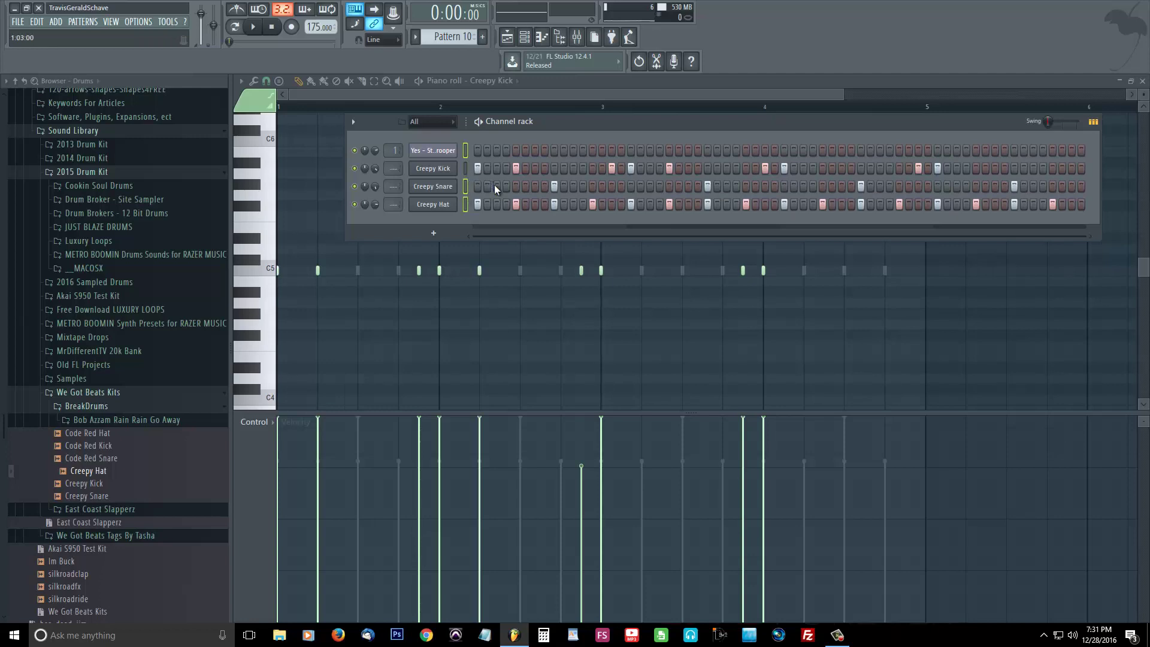
key("ctrl+x")
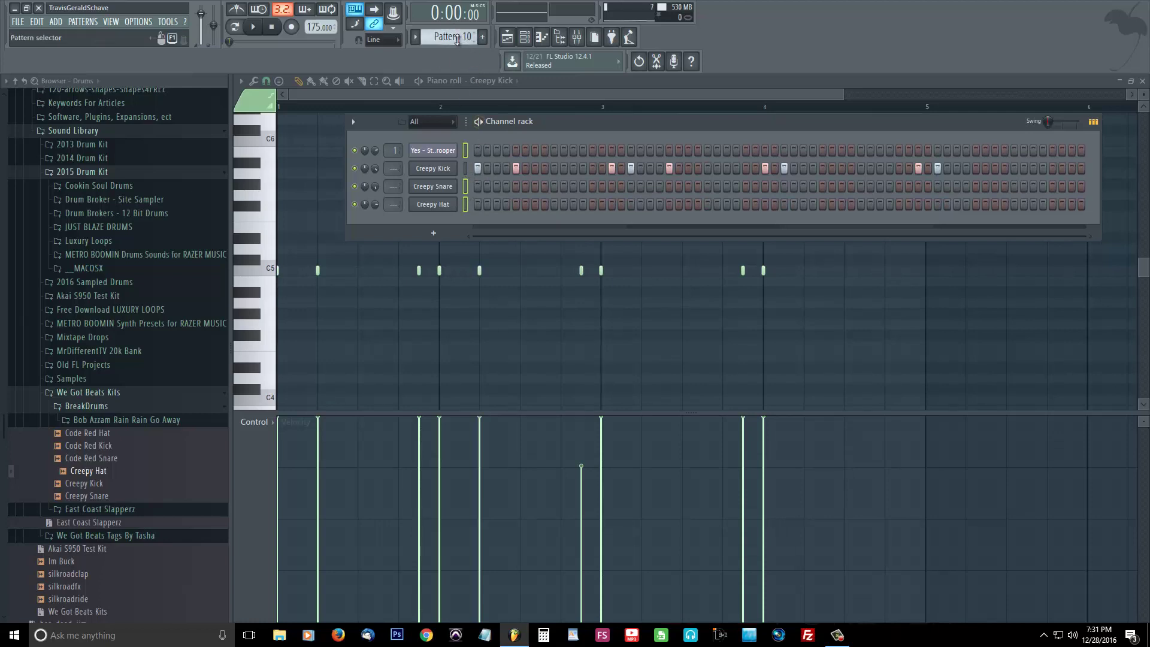
left_click_drag(455, 40, 456, 36)
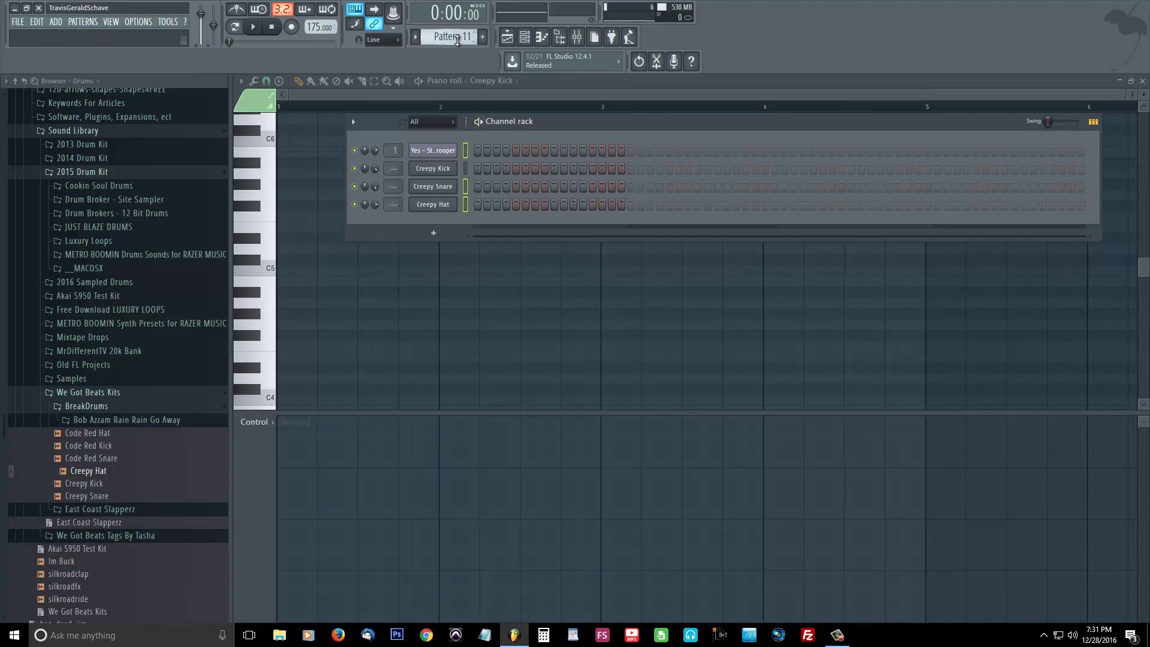
key("ctrl+v")
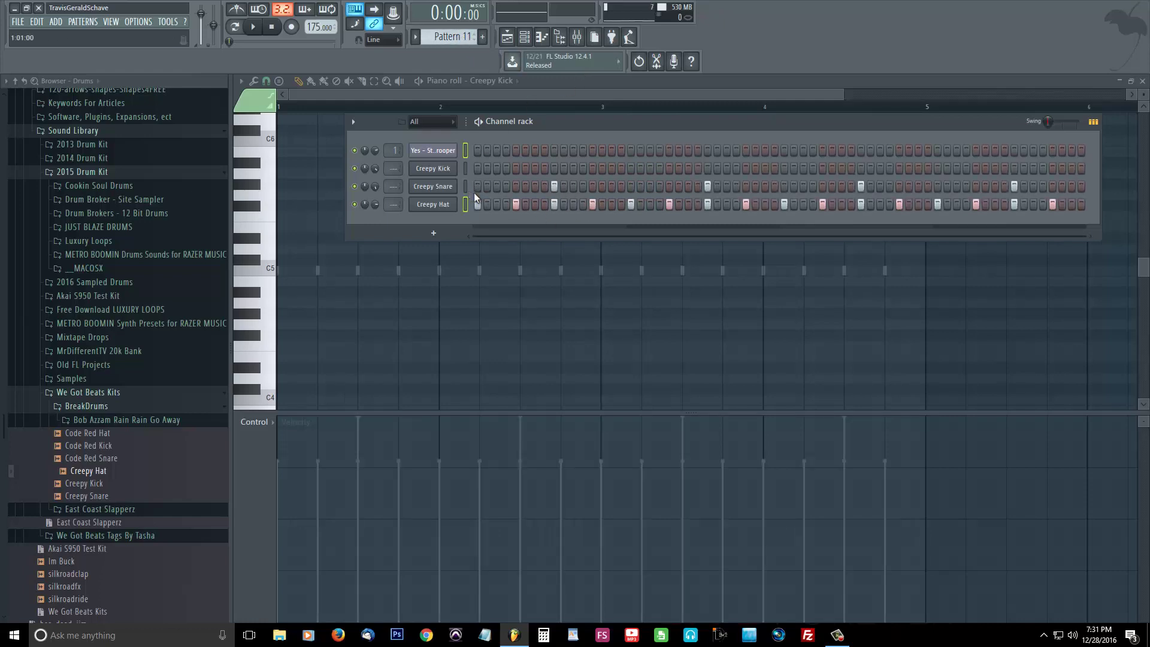
Step: Move the Creepy Hat steps from Pattern 11 into Pattern 12
key("ctrl+x")
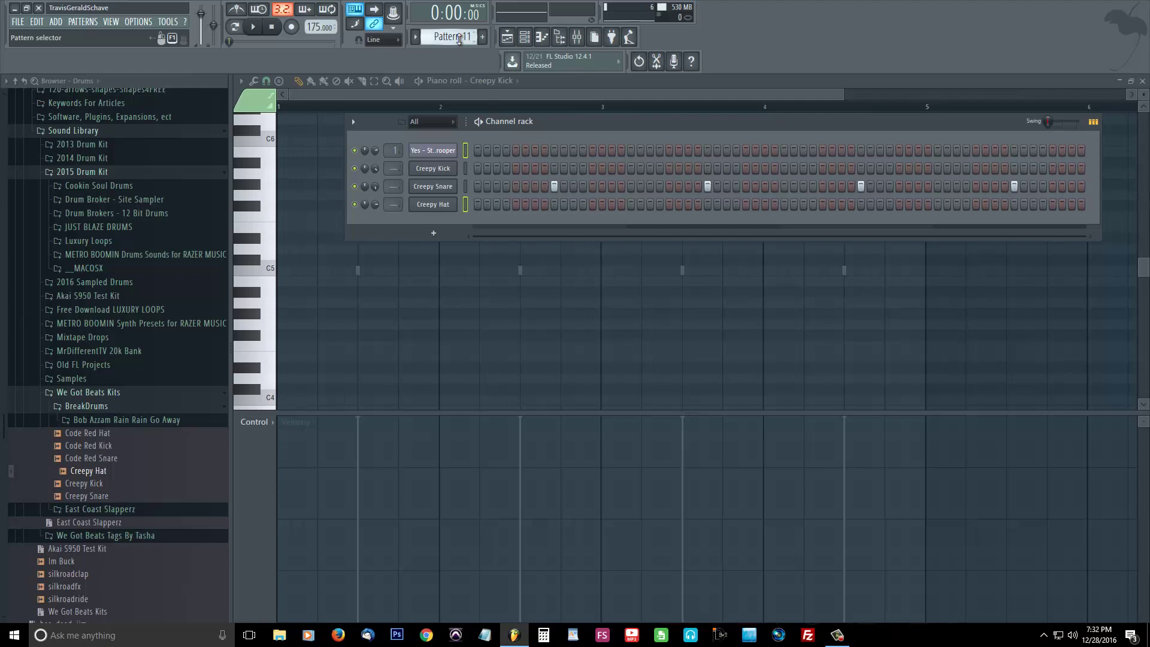
scroll(461, 37, "up", 1)
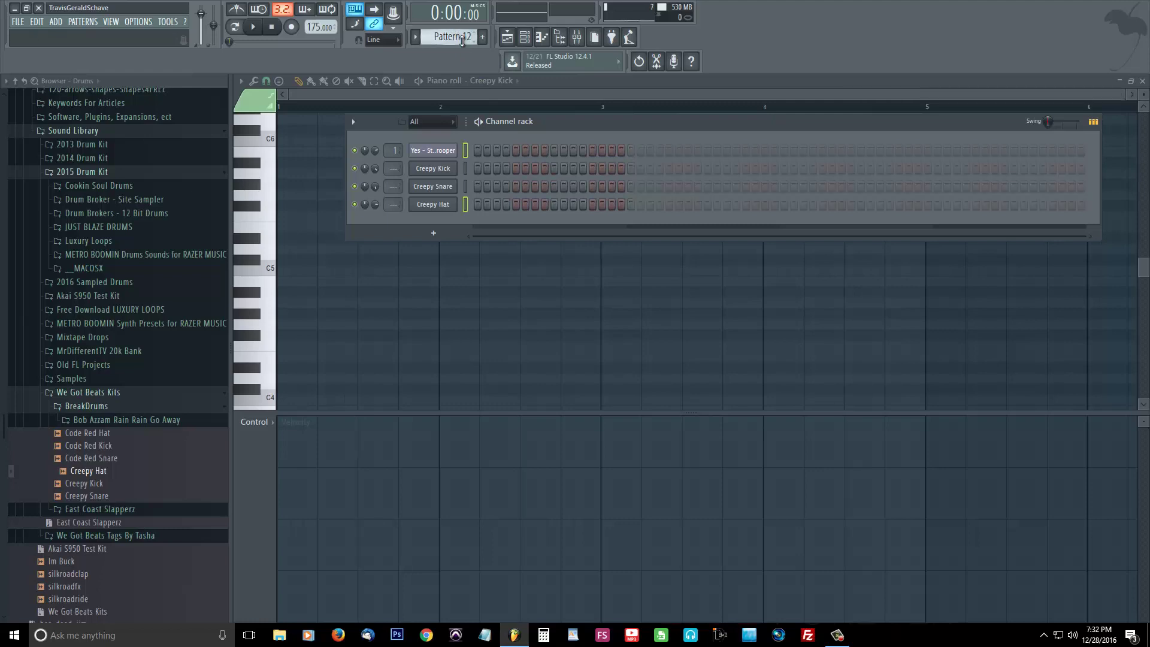
key("ctrl+v")
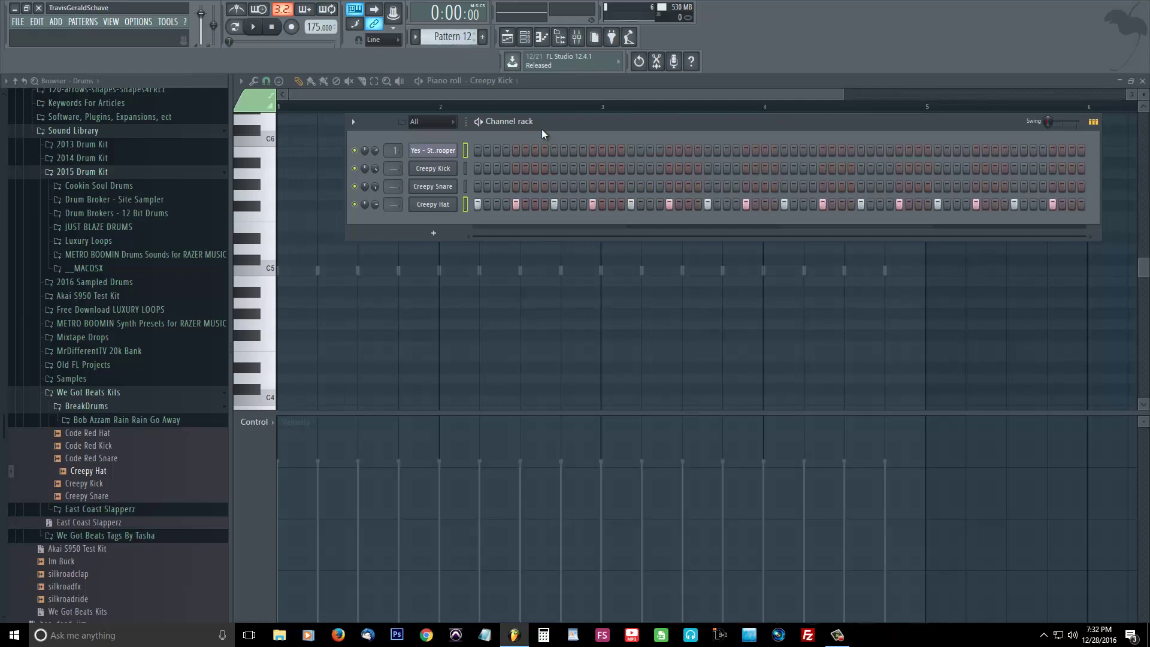
Step: Place Pattern 12 clips at bars 1 and 5 on Track 12 of the Playlist
left_click(507, 37)
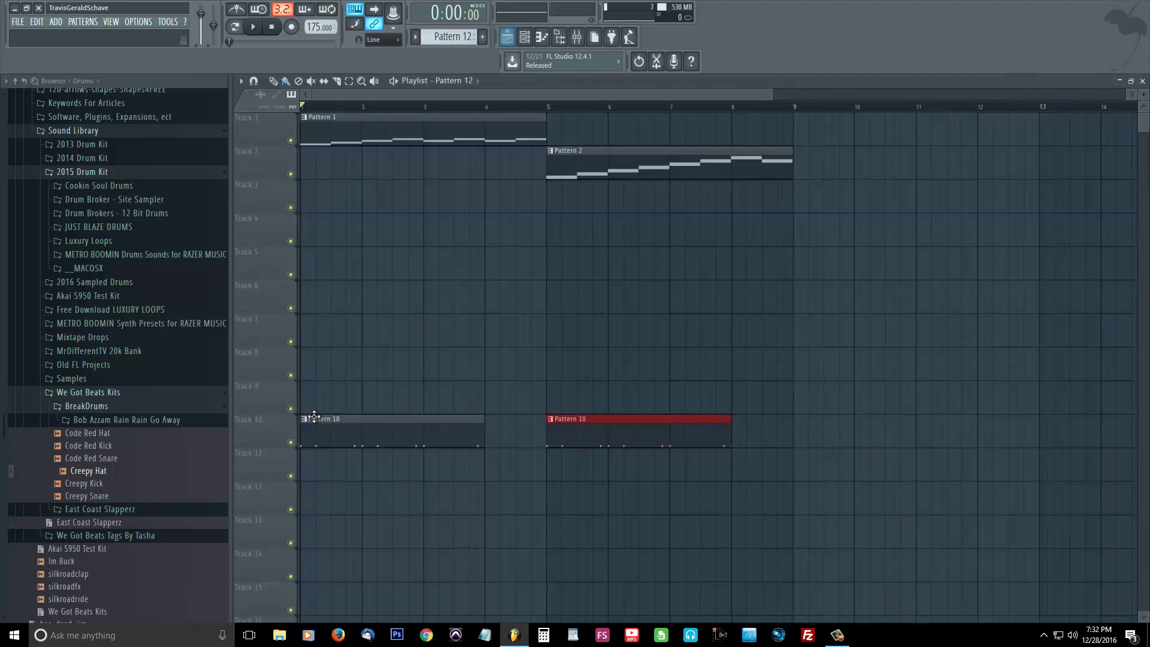
left_click(312, 510)
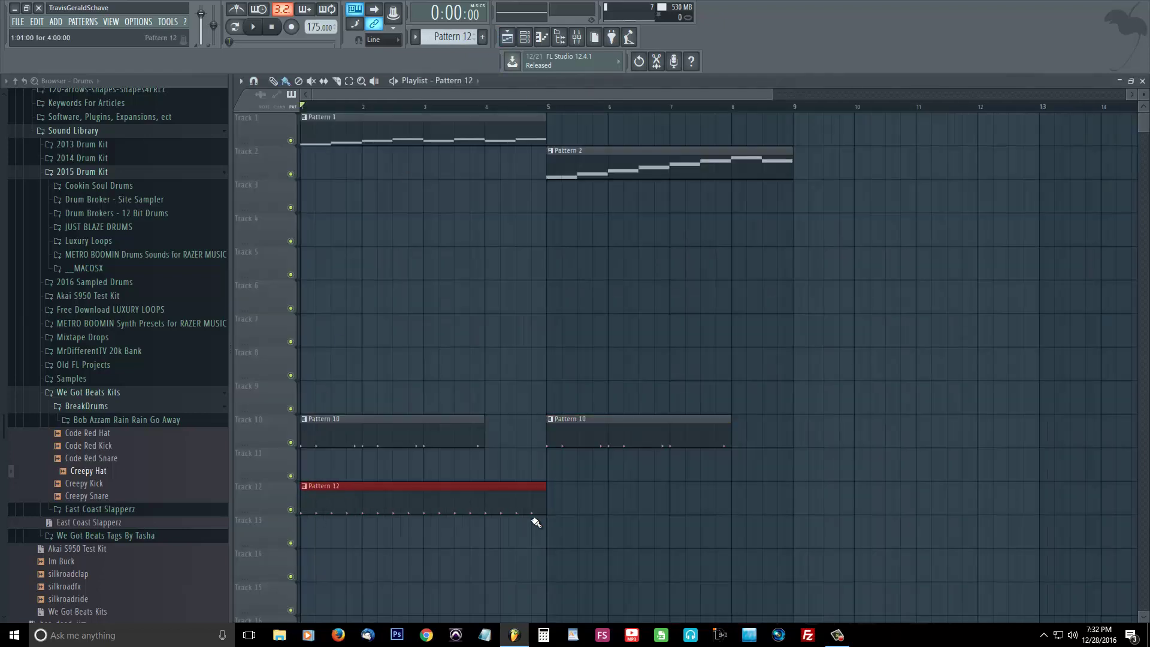
left_click(555, 505)
left_click_drag(568, 505, 561, 505)
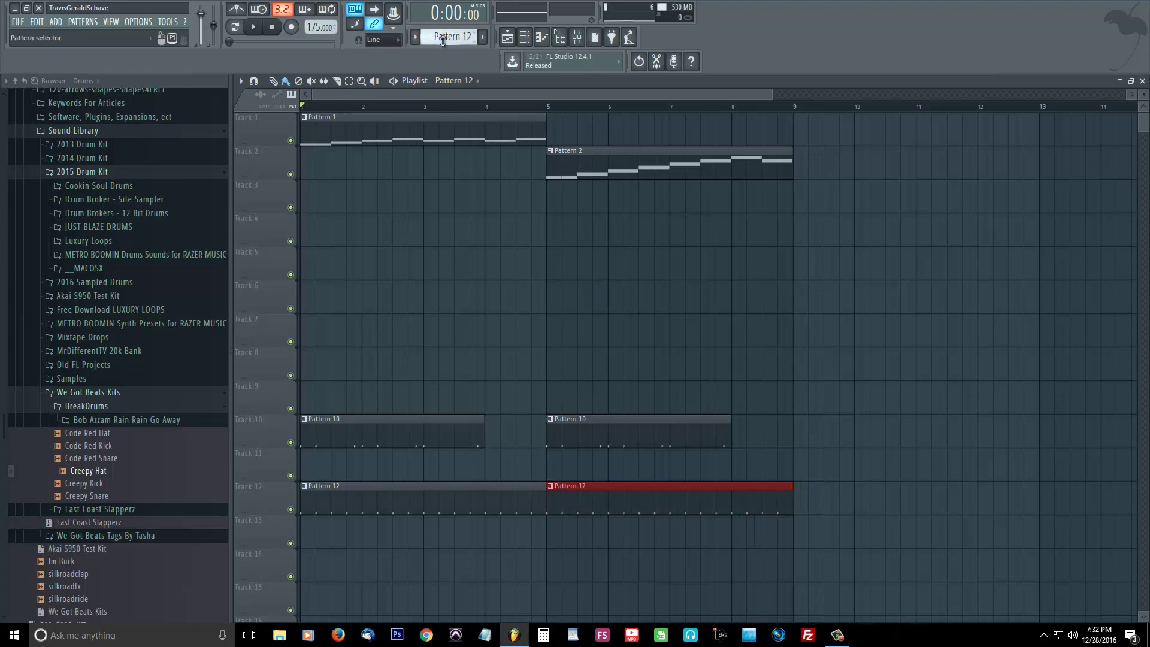
Step: Place Pattern 11 clips at bars 1 and 5 on Track 11 and extend both Pattern 10 clips to four bars each
left_click_drag(303, 461, 603, 497)
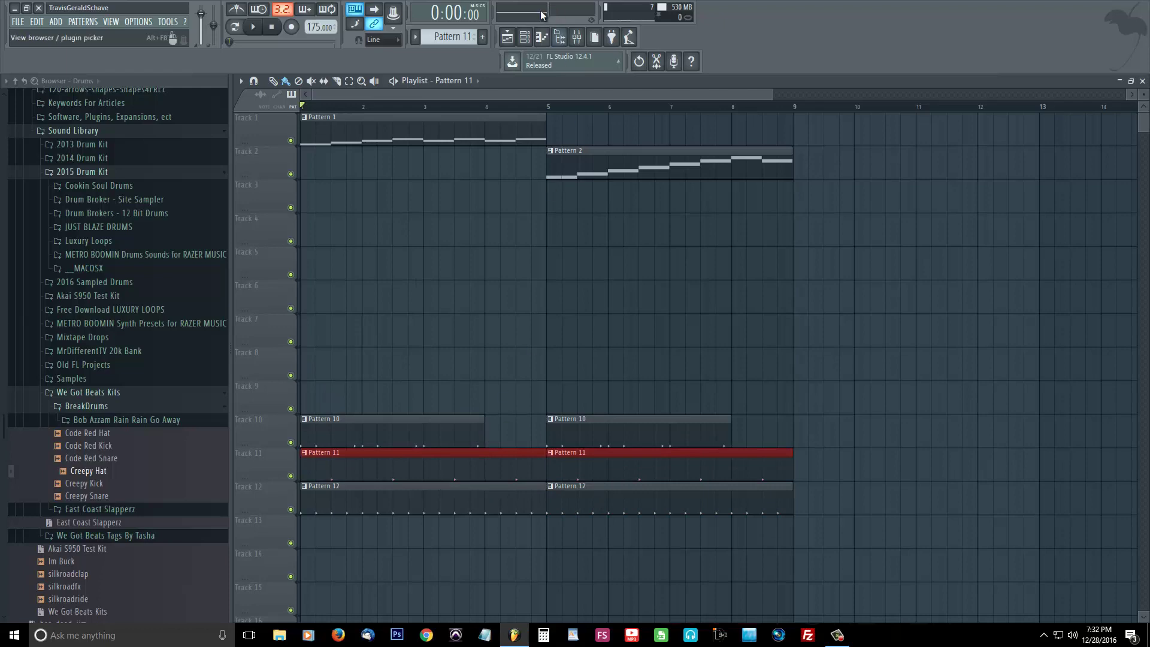
left_click_drag(484, 436, 547, 440)
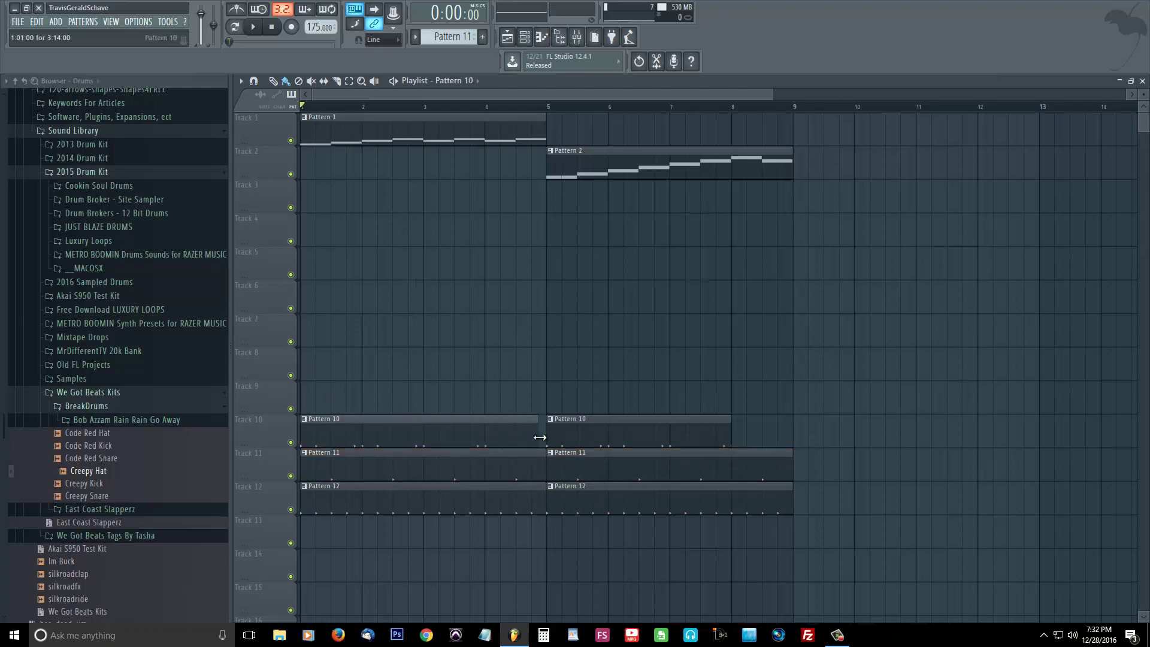
left_click_drag(728, 439, 774, 441)
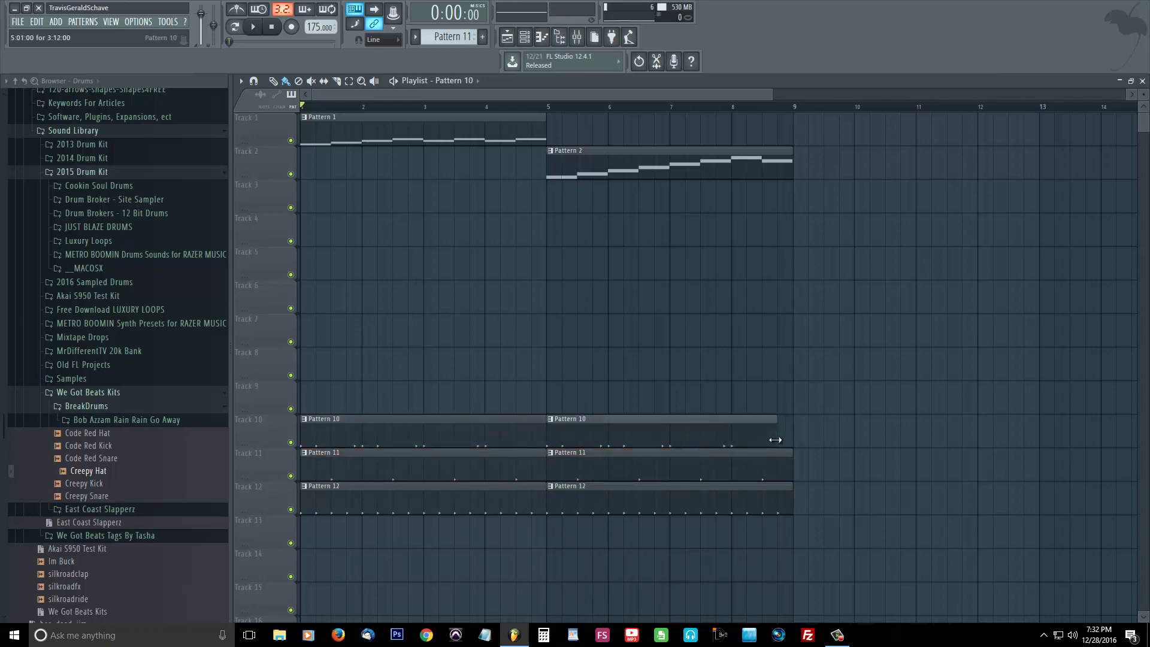
Step: Repeat Pattern 1 at bar 9 on Track 1 and Pattern 2 at bar 13 on Track 2
left_click(472, 128)
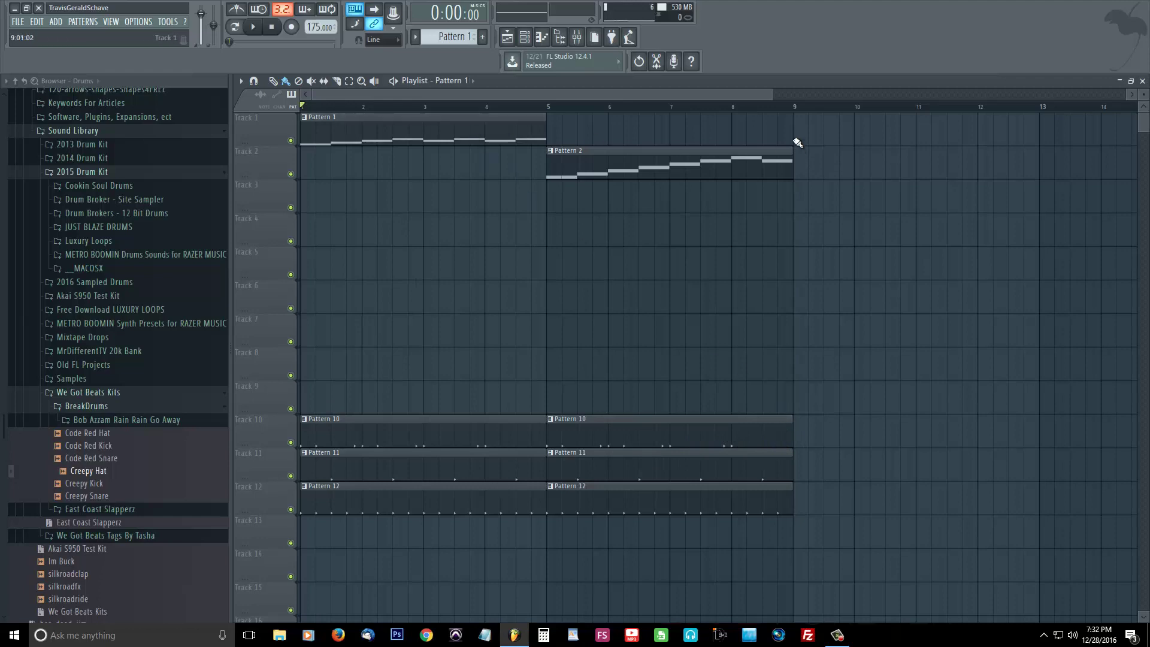
left_click(794, 139)
left_click(753, 170)
left_click(1035, 167)
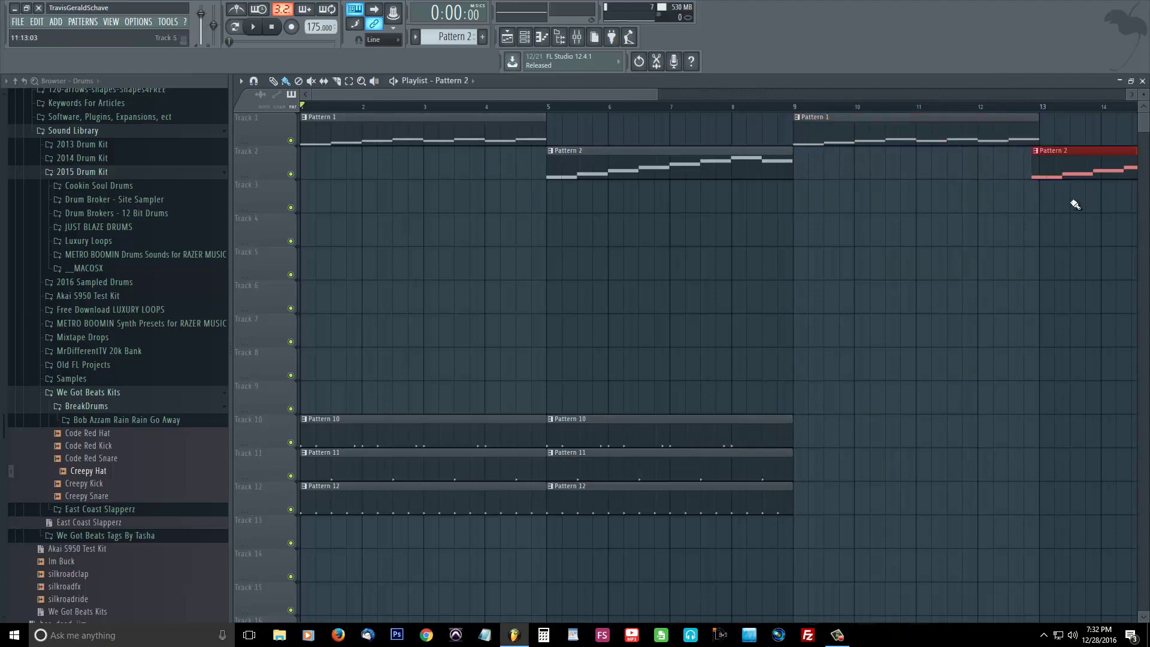
Step: Repeat Patterns 10, 11 and 12 at bars 9 and 13 on Tracks 10, 11 and 12
left_click(761, 430)
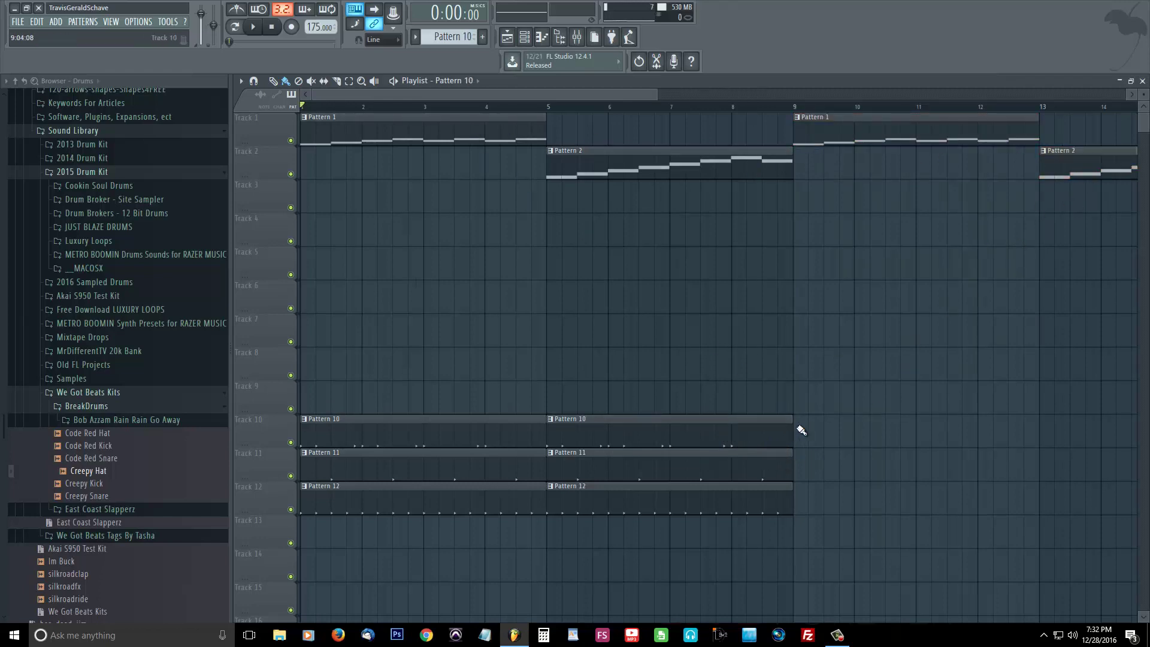
left_click(797, 431)
left_click(1047, 432)
left_click(783, 460)
left_click(798, 461)
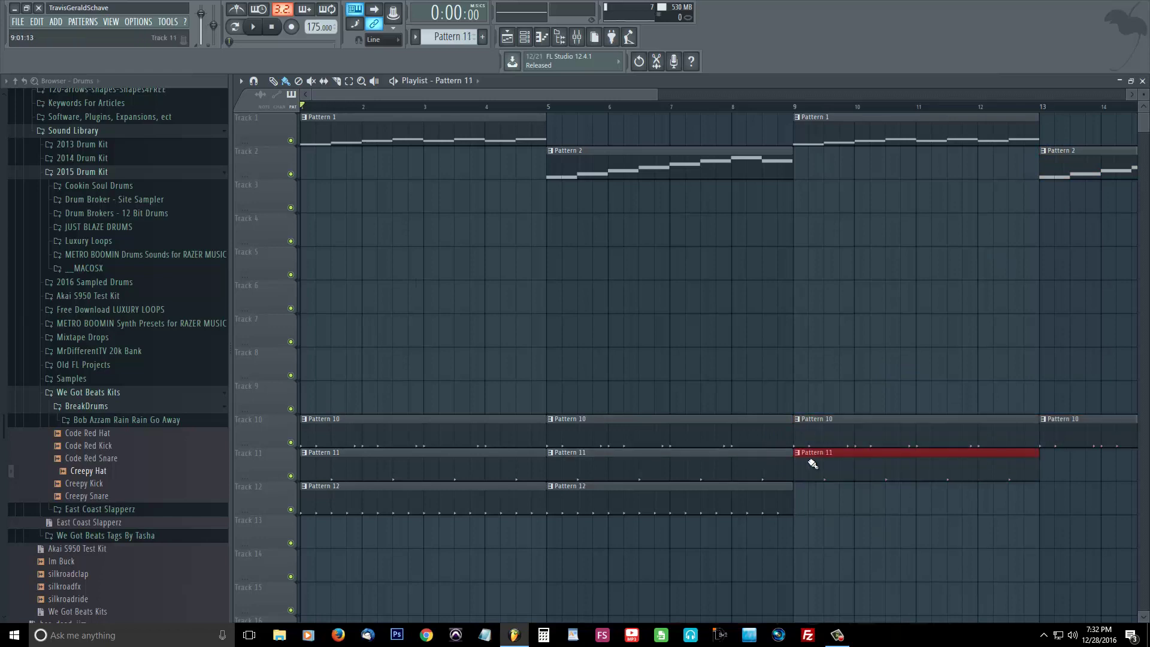
left_click(1045, 461)
left_click(773, 504)
left_click(797, 502)
left_click(1044, 503)
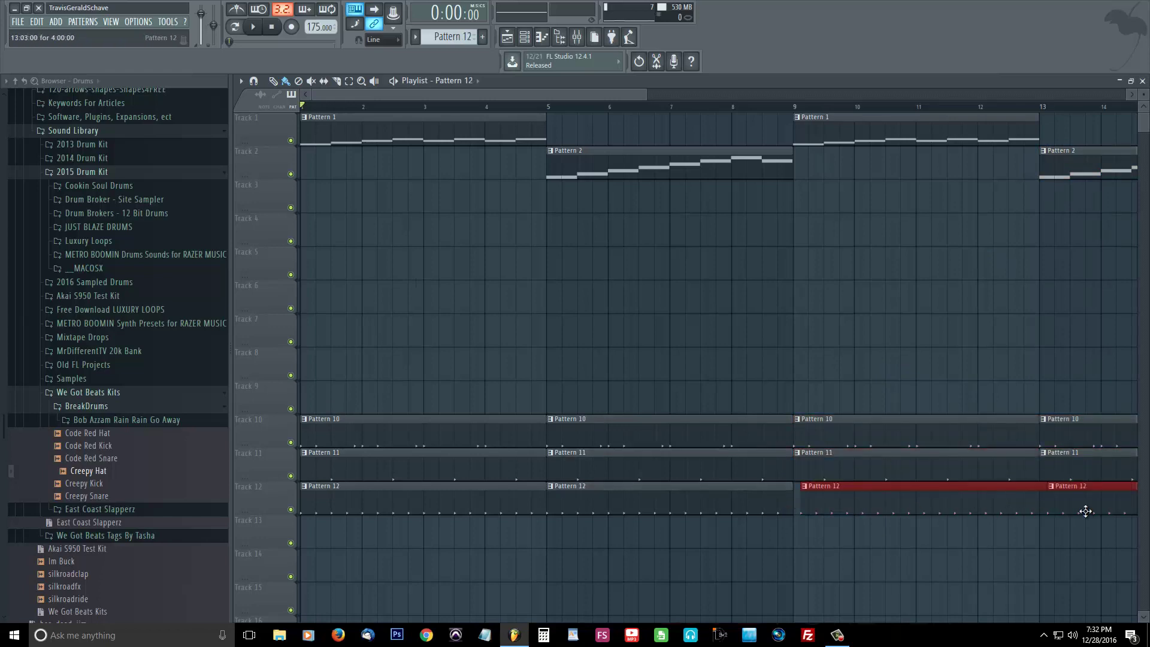
Step: Delete the Pattern 10, 11 and 12 clips that start at bar 13
left_click_drag(658, 100, 889, 98)
right_click(813, 426)
right_click(816, 460)
right_click(819, 496)
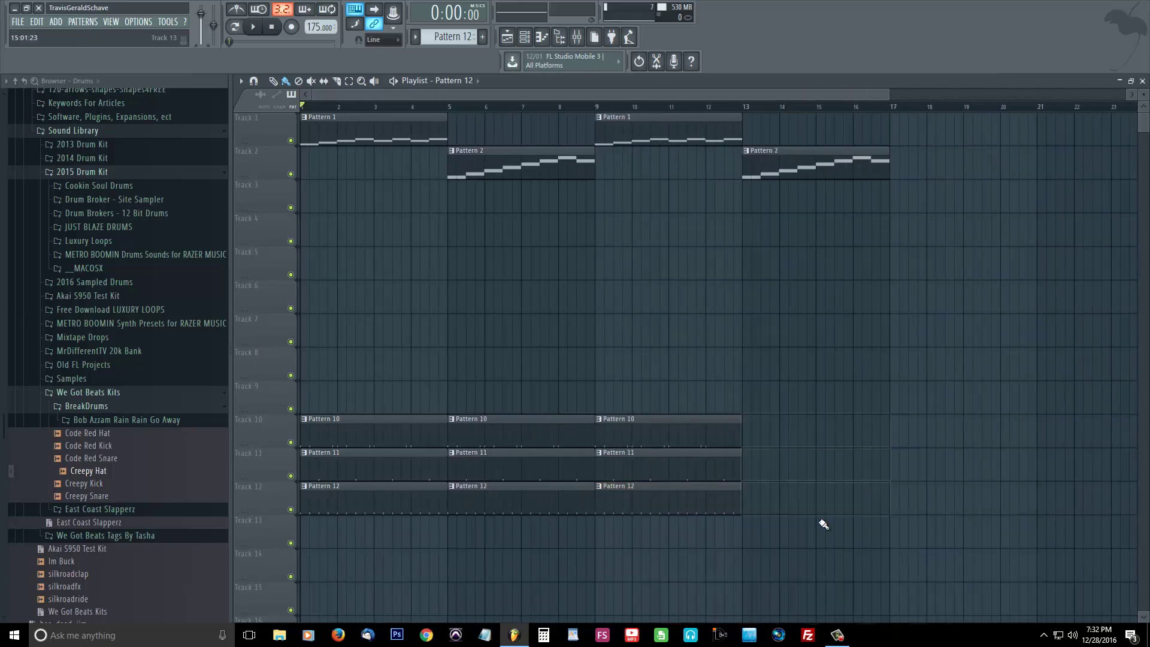
Step: In Pattern 9, add a Creepy Kick hit on step 1 and Creepy Snare hits on steps 9, 25, 41 and 57
left_click_drag(462, 38, 478, 52)
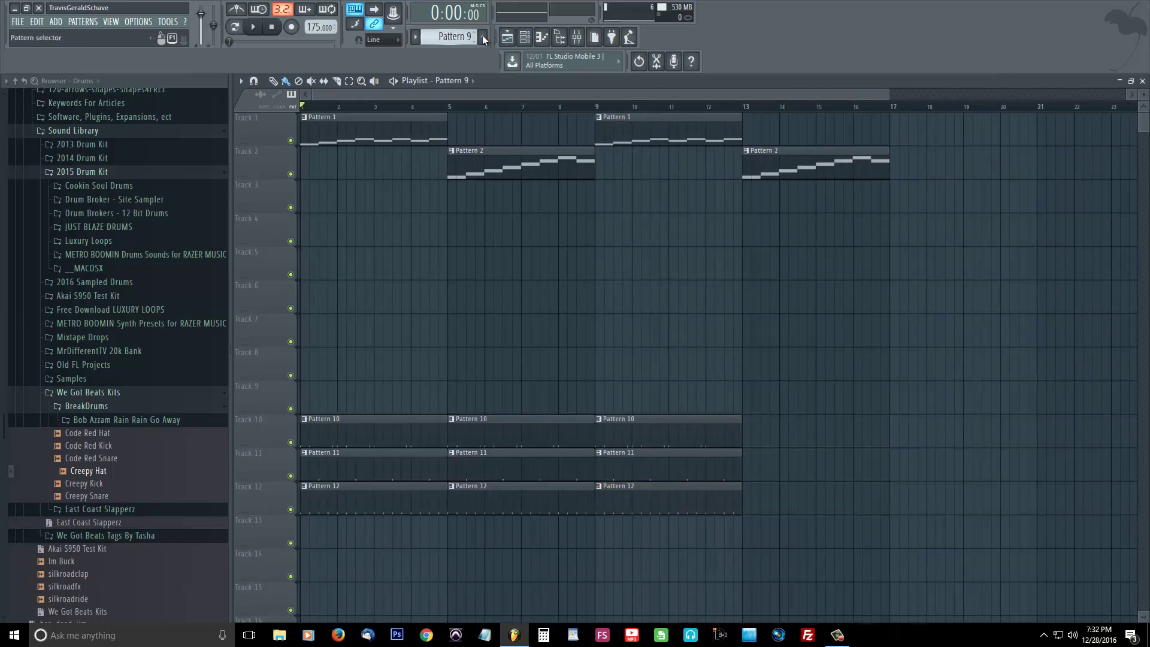
left_click(541, 36)
left_click(477, 168)
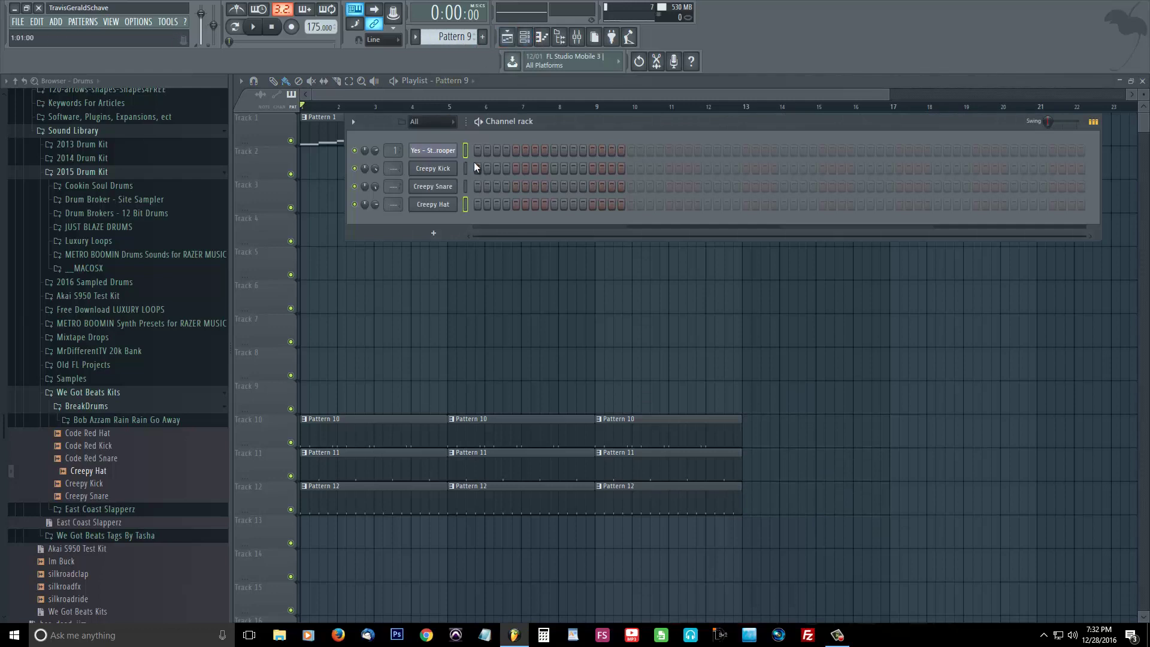
left_click(707, 186)
left_click(860, 186)
left_click(871, 187)
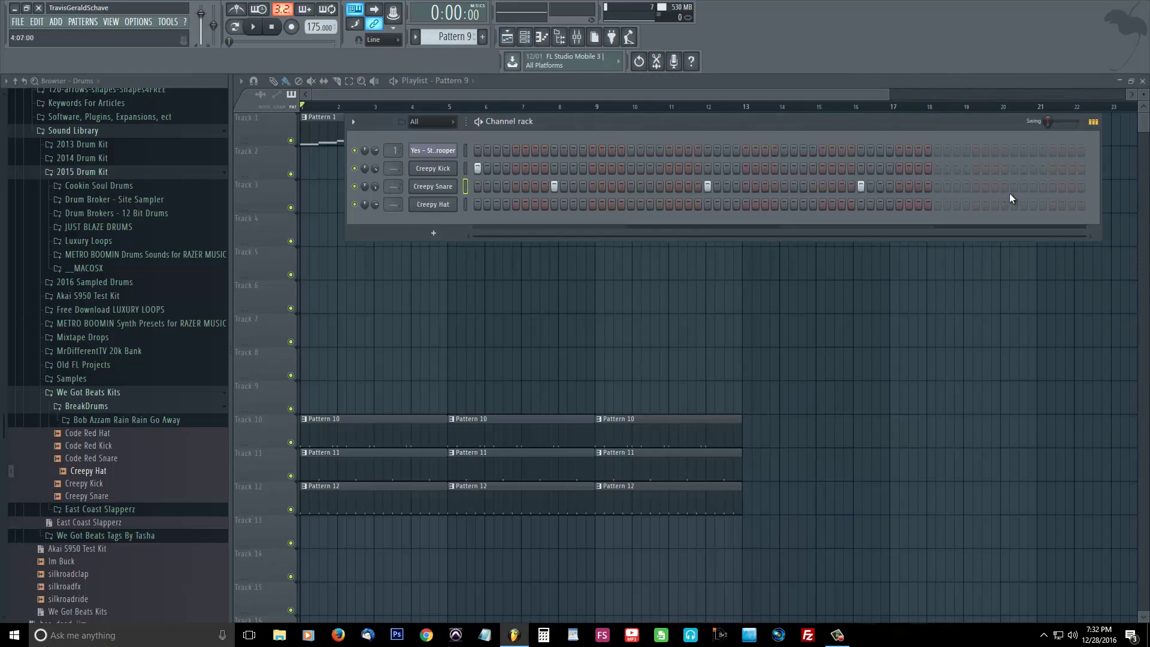
Step: Open Pattern 9's Creepy Snare in the Piano roll and quantize its notes
right_click(436, 186)
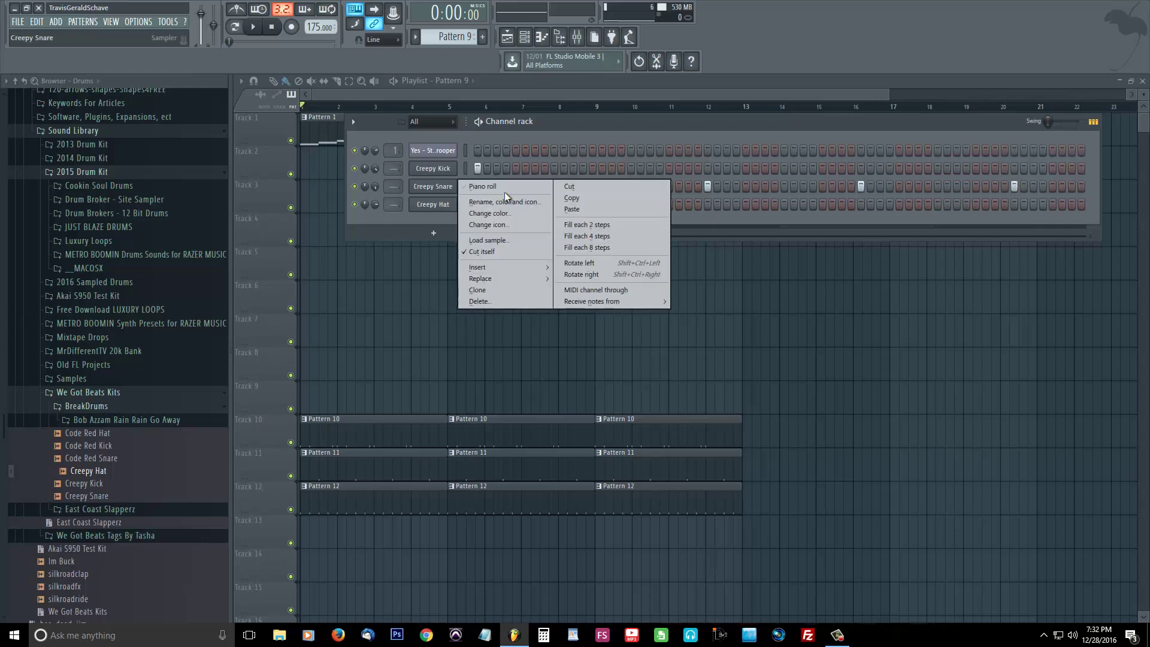
left_click(488, 186)
left_click(254, 80)
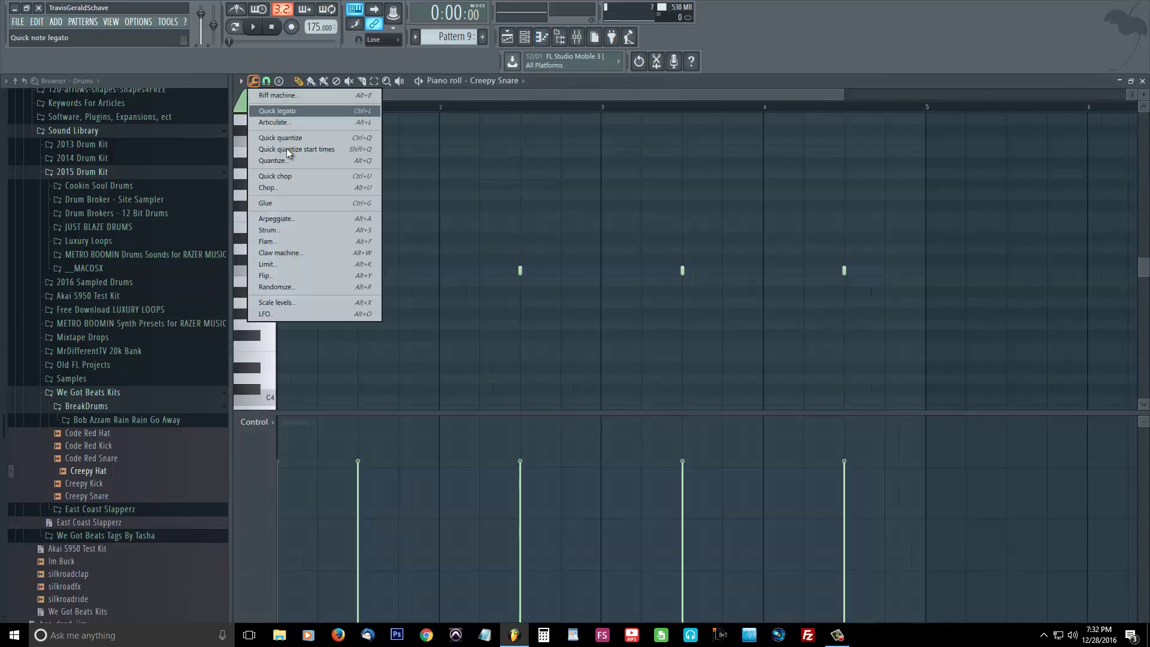
left_click(288, 161)
left_click(649, 398)
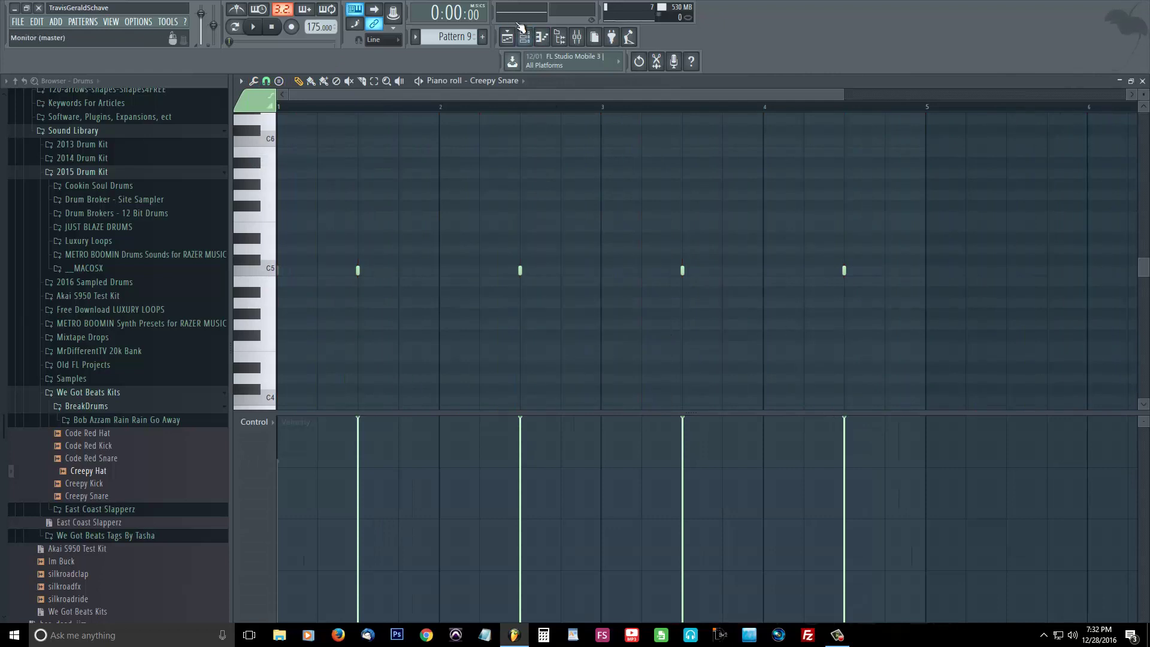
Step: Fill Creepy Hat on every 4 steps of Pattern 9 and place the pattern at bar 13 on Track 9
left_click(524, 38)
right_click(435, 210)
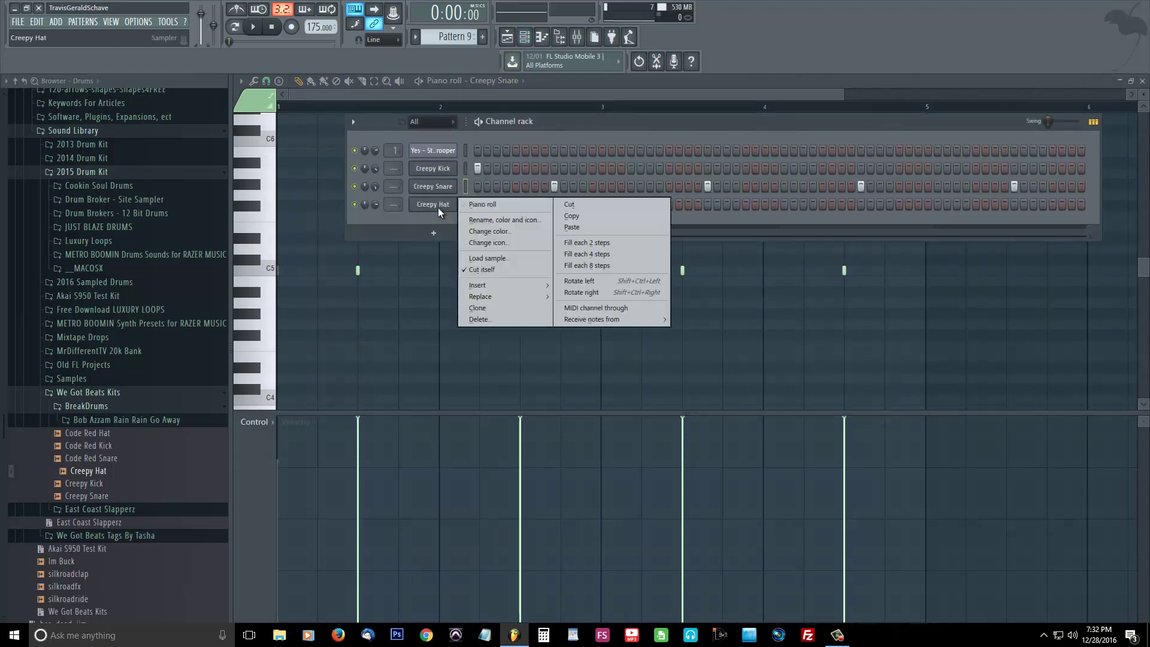
left_click(563, 256)
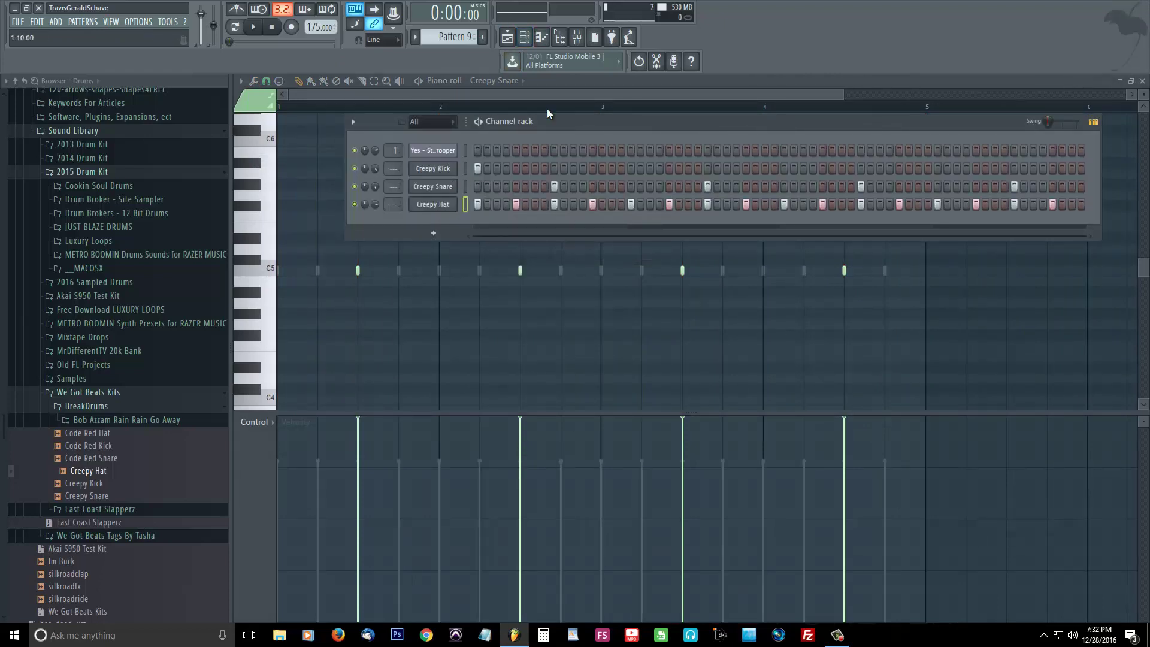
left_click(506, 37)
left_click(742, 411)
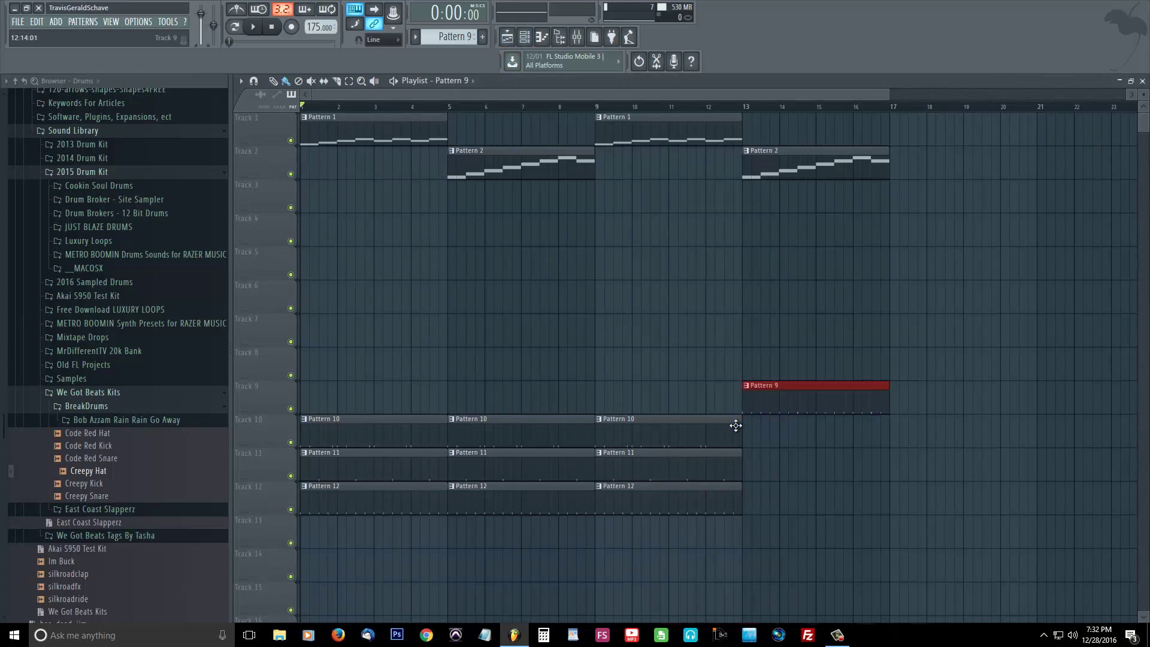
Step: In Pattern 9, add Creepy Kick hits on steps 5, 15, 17, 21, 31 and 33
left_click(528, 36)
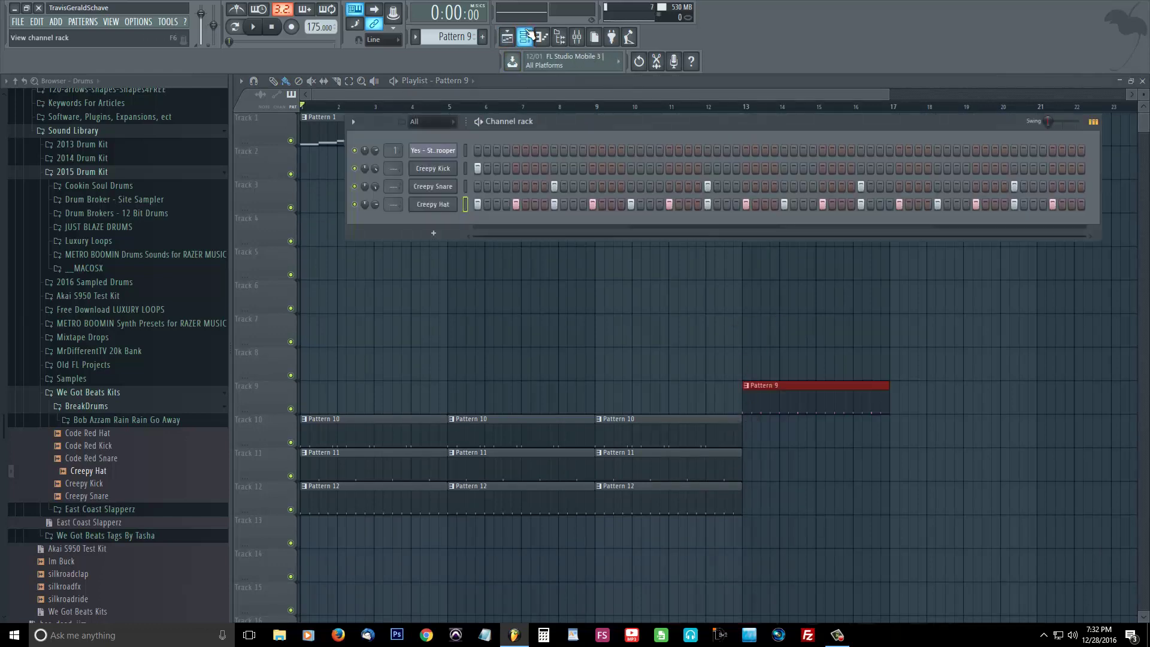
right_click(452, 168)
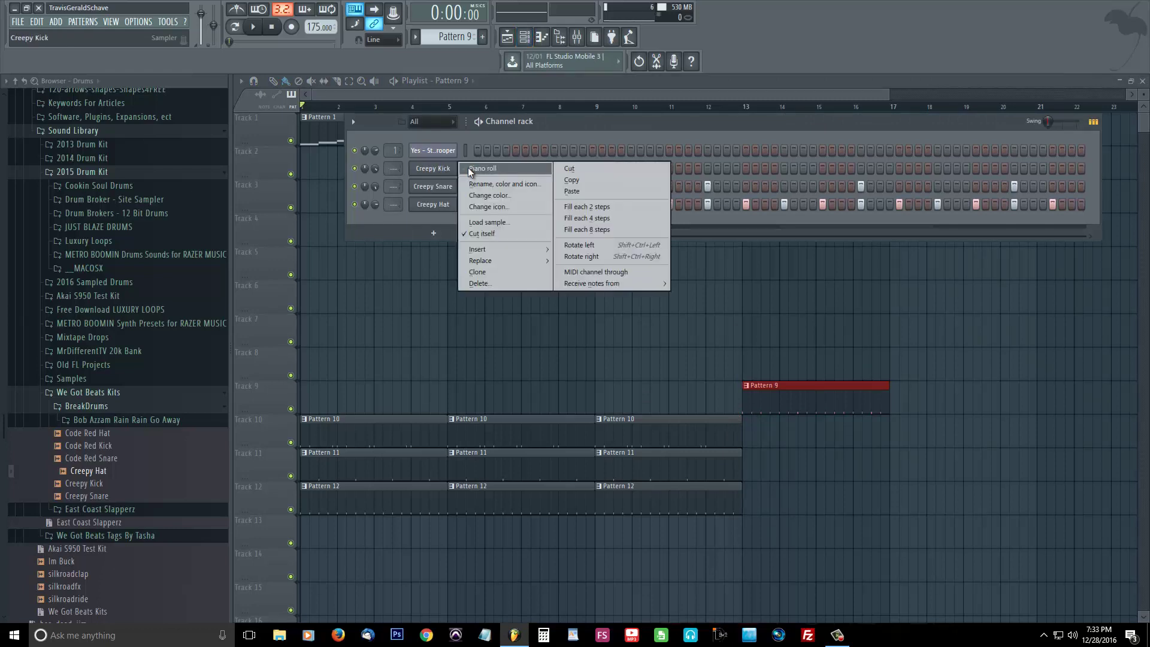
left_click(482, 169)
left_click(528, 36)
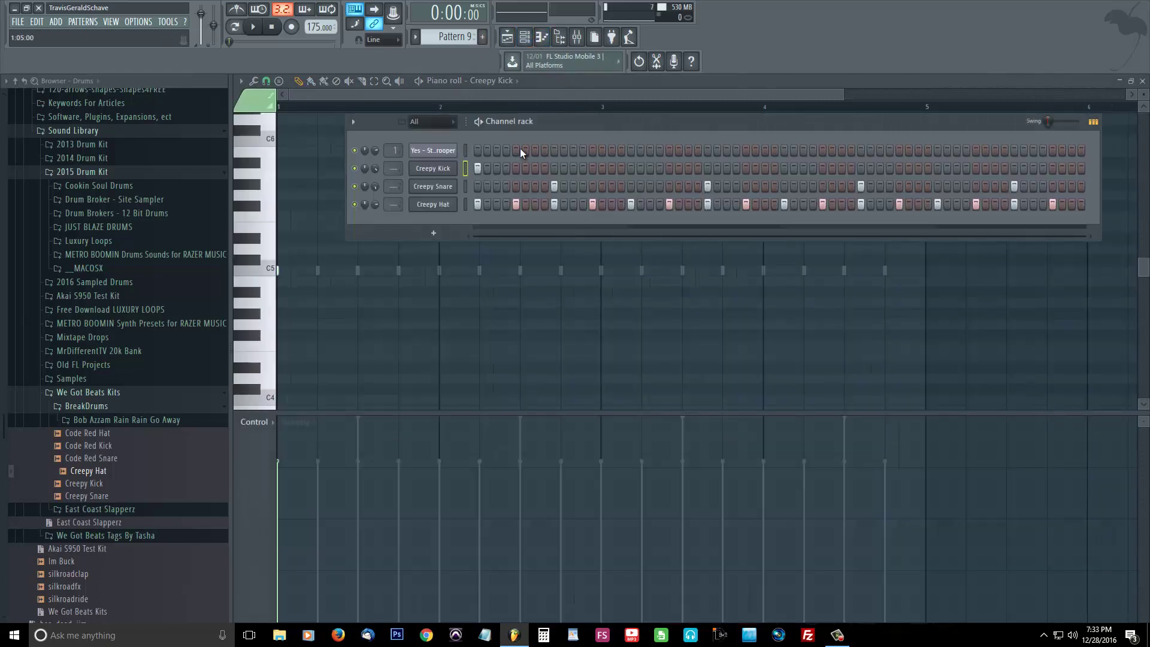
left_click(515, 168)
left_click(611, 169)
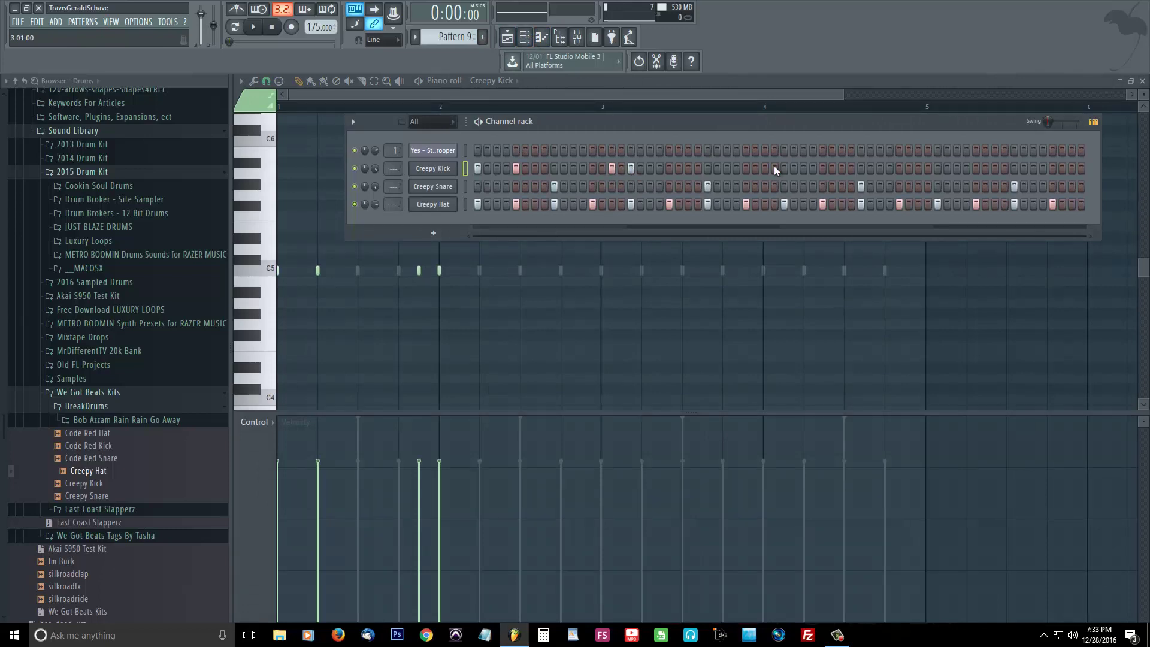
left_click(669, 169)
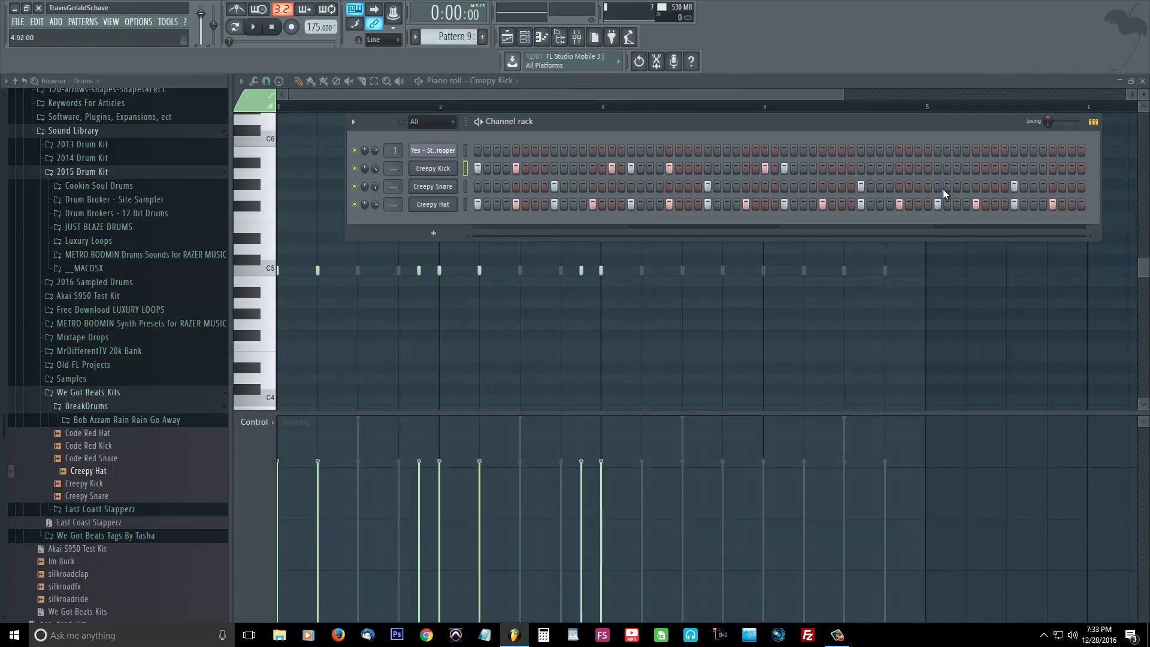
Step: Add a Creepy Snare hit on step 49 of Pattern 9 and raise its velocity to maximum in the Piano roll
right_click(433, 188)
left_click(472, 191)
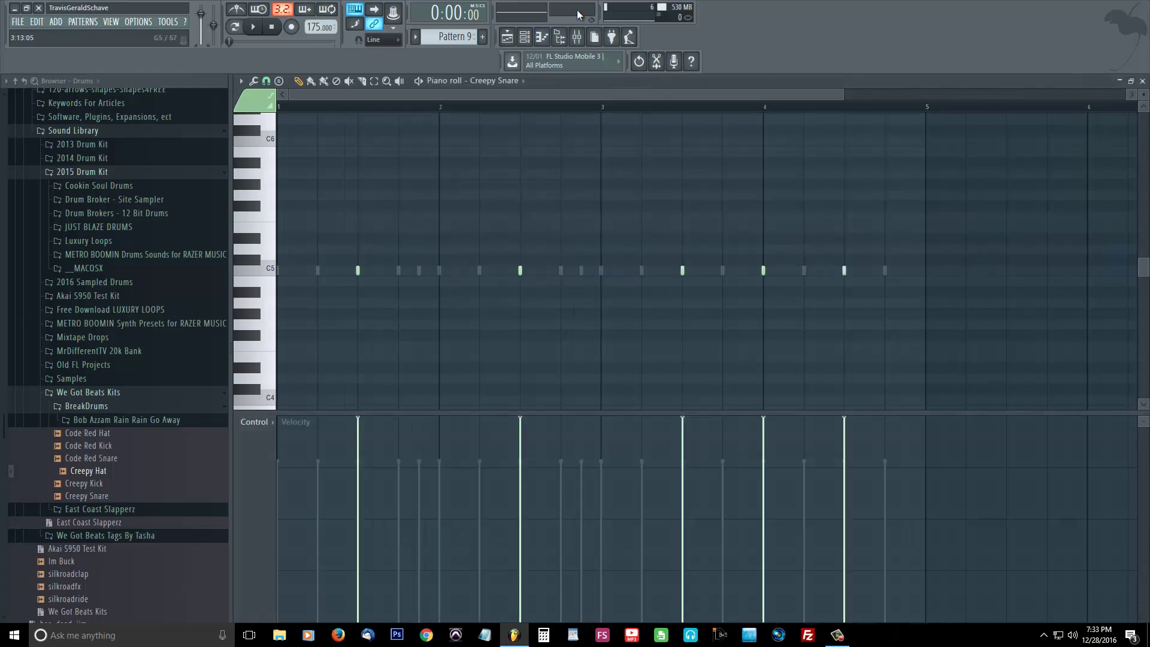
Step: Select bars 13 to 17 in the Playlist and play them as a loop
left_click(507, 36)
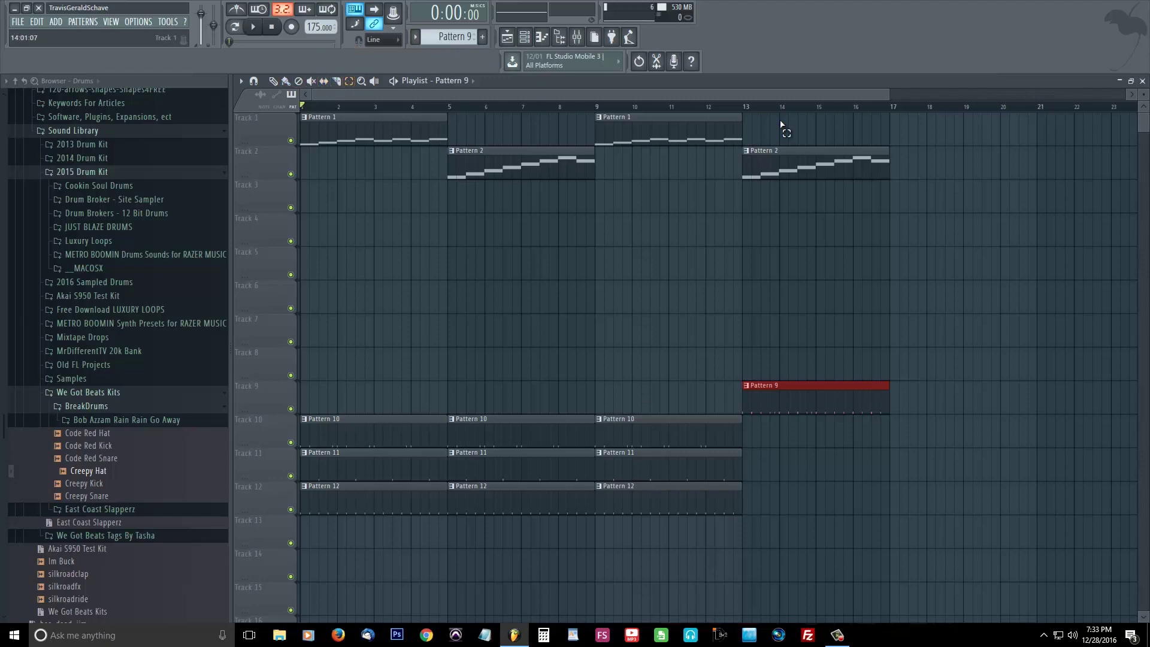
left_click_drag(740, 114, 892, 116)
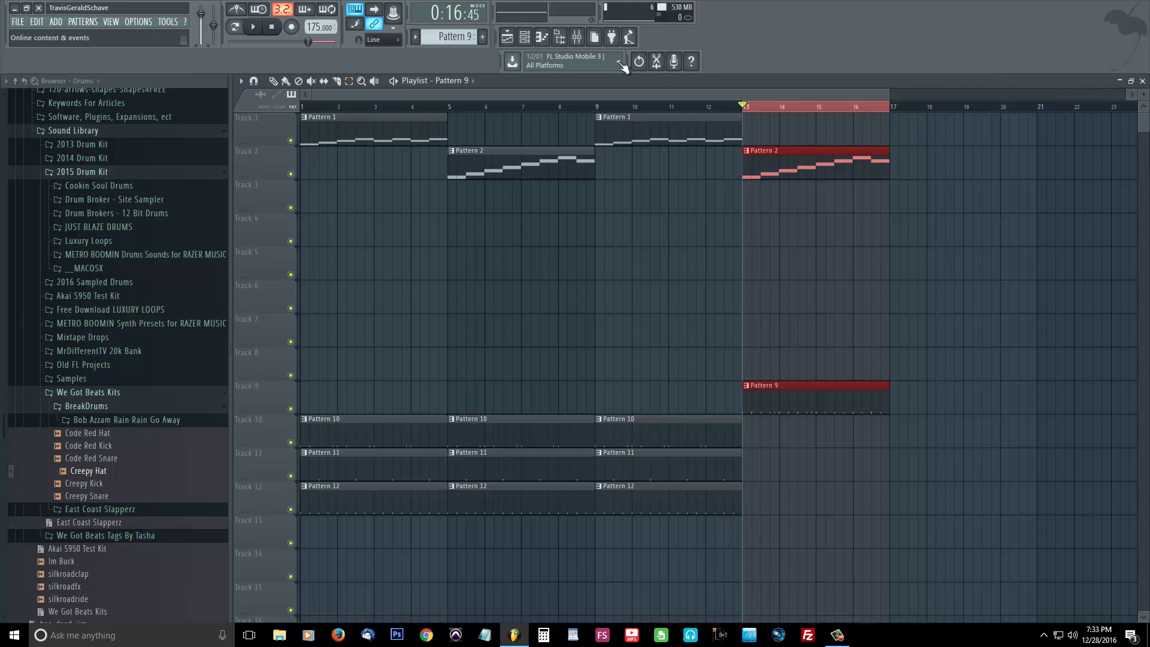
key("space")
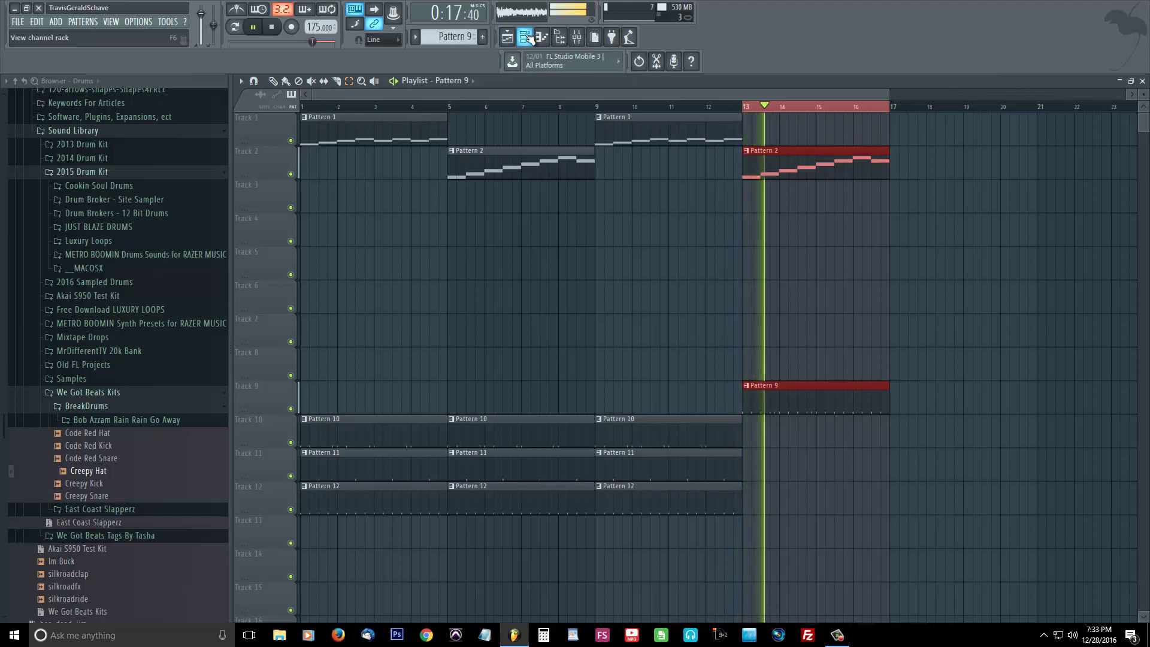
Step: Raise Pattern 9's Creepy Kick velocities to maximum except on step 31, and quantize the notes with the 8_hiphop template
key("F6")
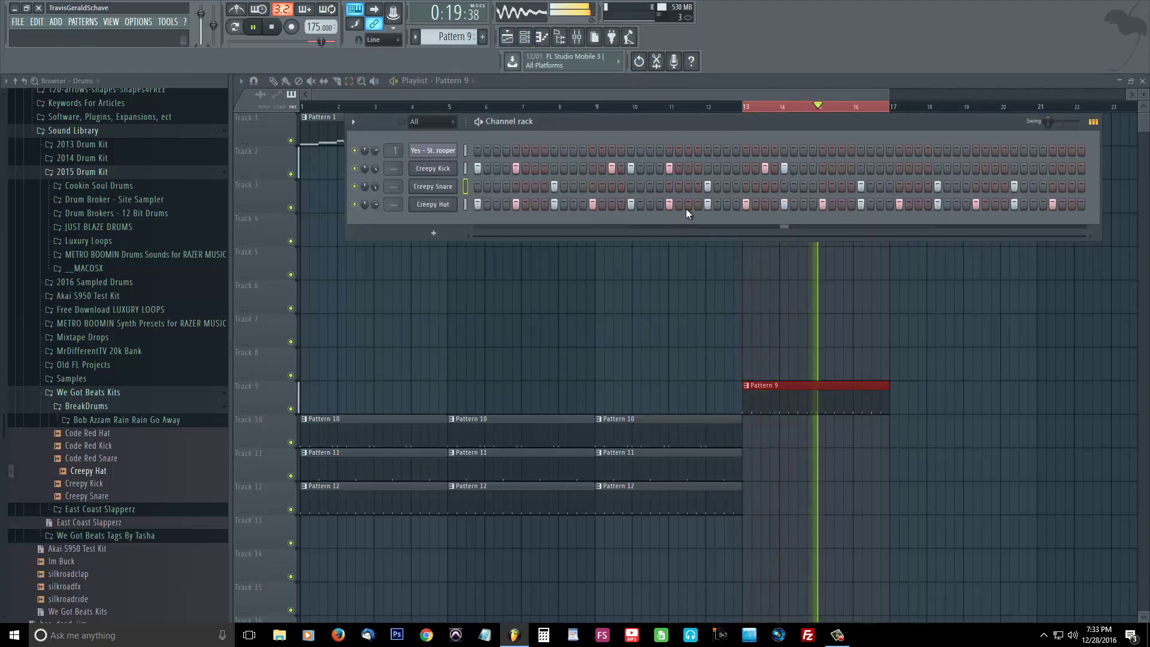
right_click(444, 167)
left_click(476, 167)
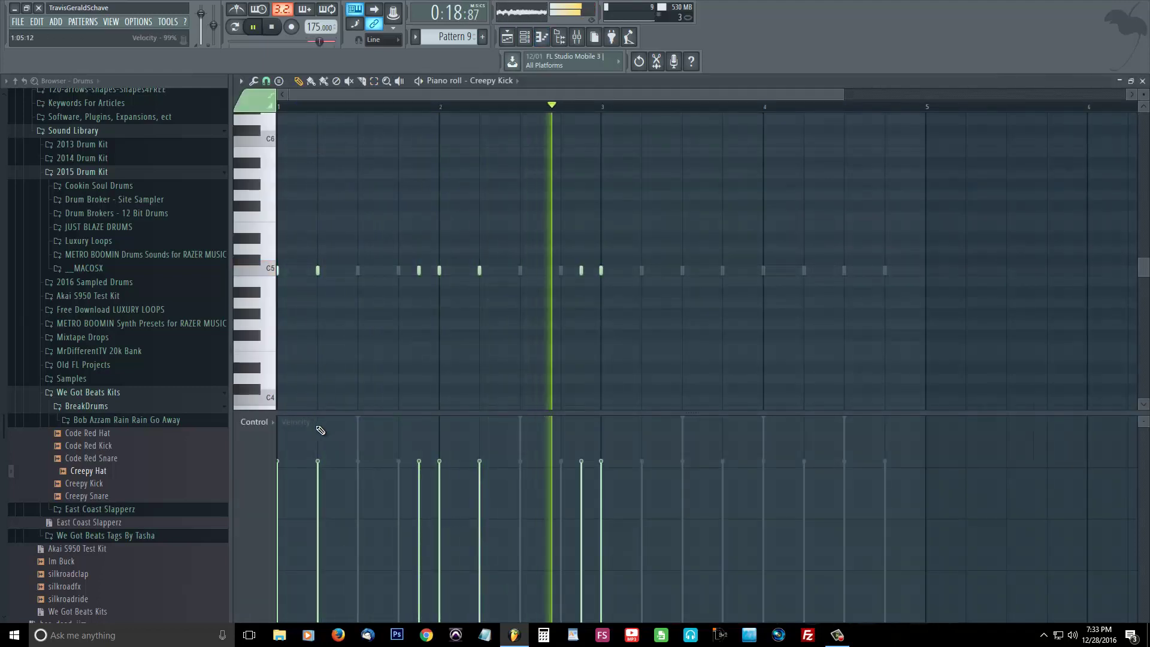
left_click(251, 81)
left_click(293, 163)
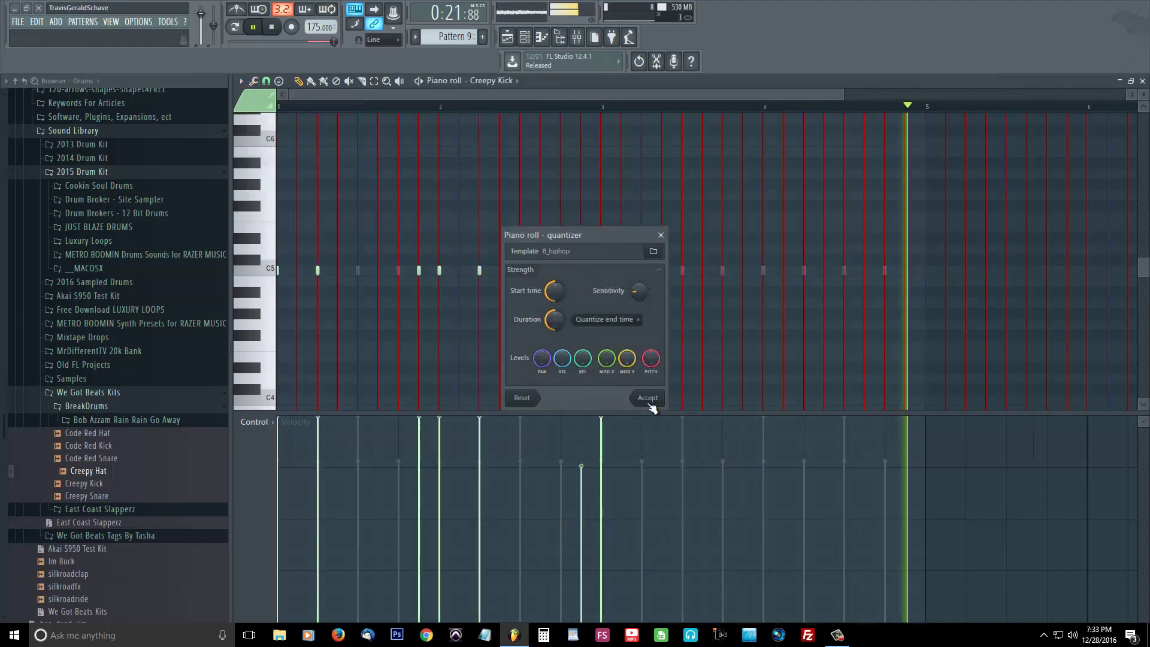
left_click(648, 399)
Step: Add Creepy Kick notes at C5 on steps 47 and 55 of Pattern 9 in the Piano roll
left_click_drag(840, 100, 741, 103)
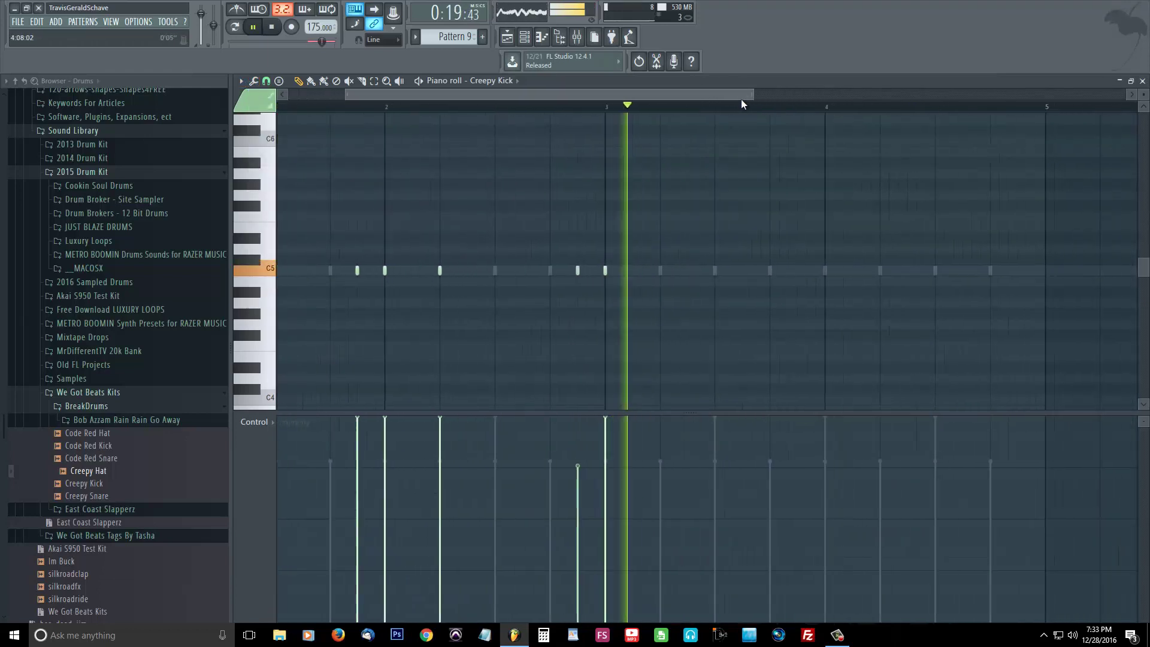
left_click(240, 80)
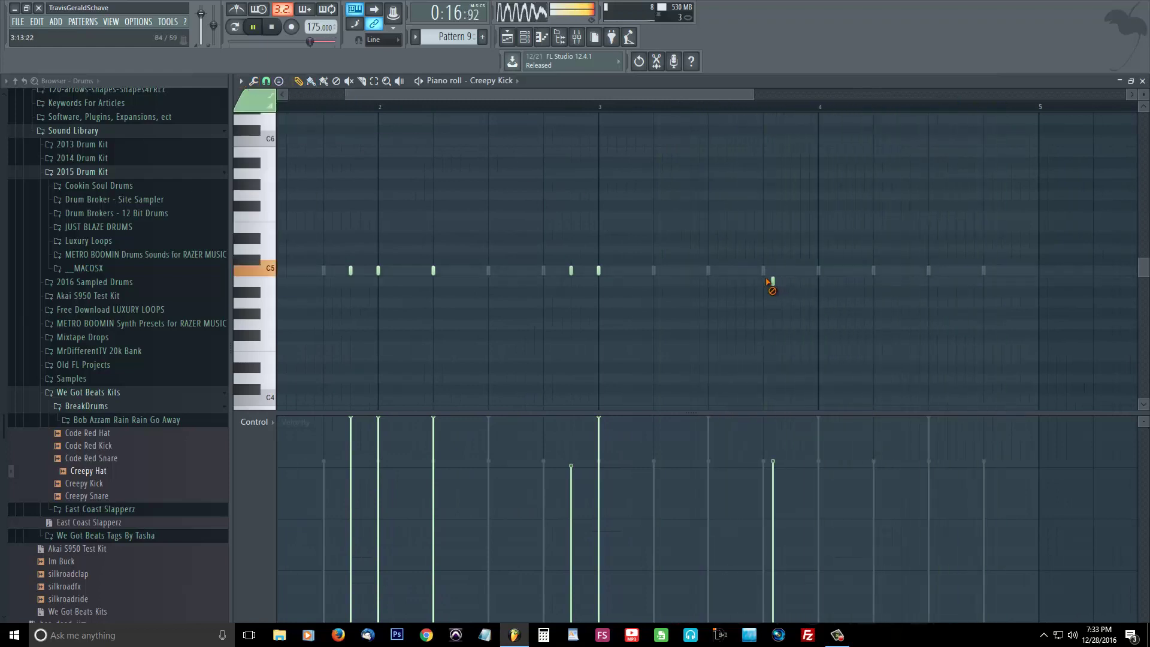
left_click(791, 270)
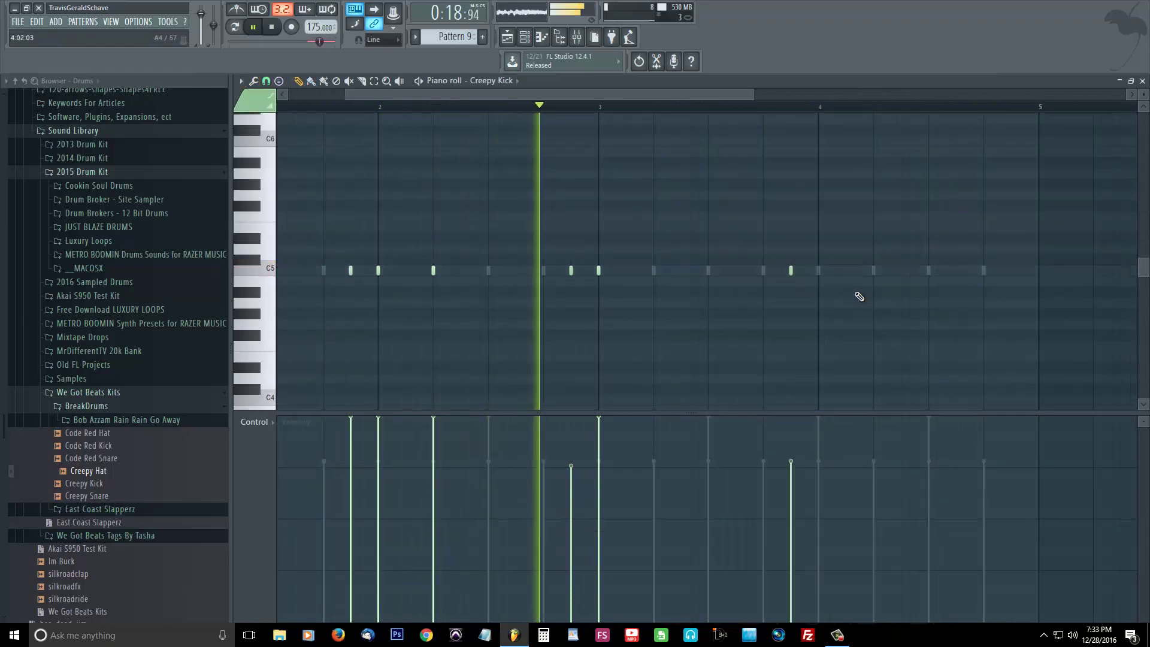
left_click(901, 270)
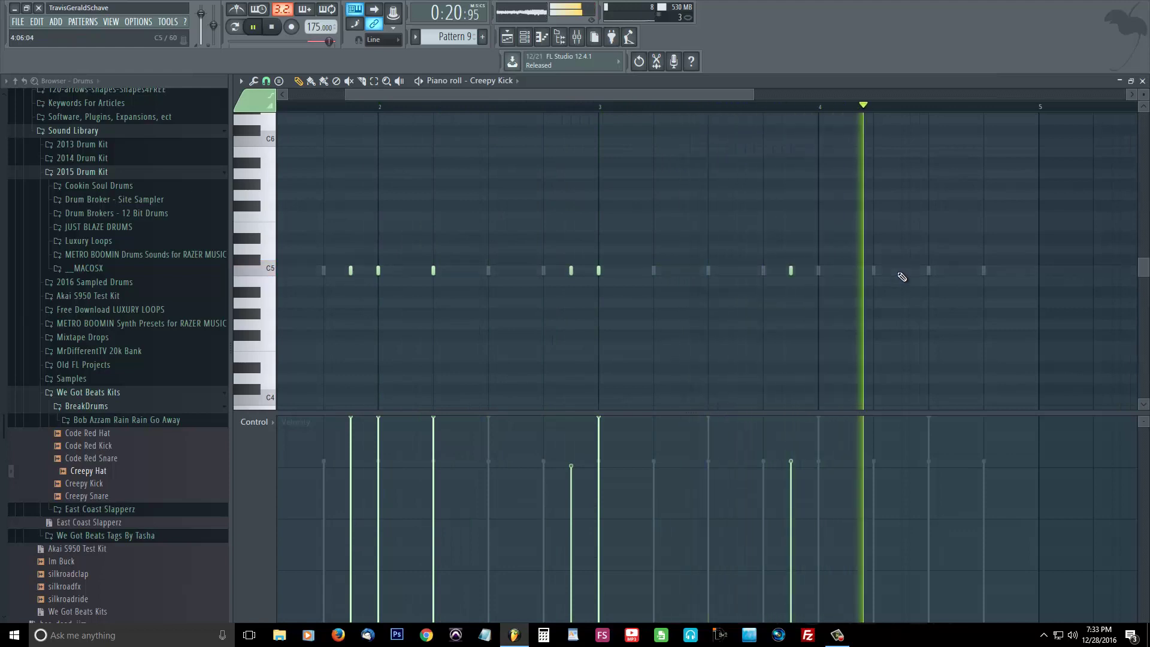
Step: Stop playback and set the Piano roll's snap to 1/3 beat
left_click(241, 81)
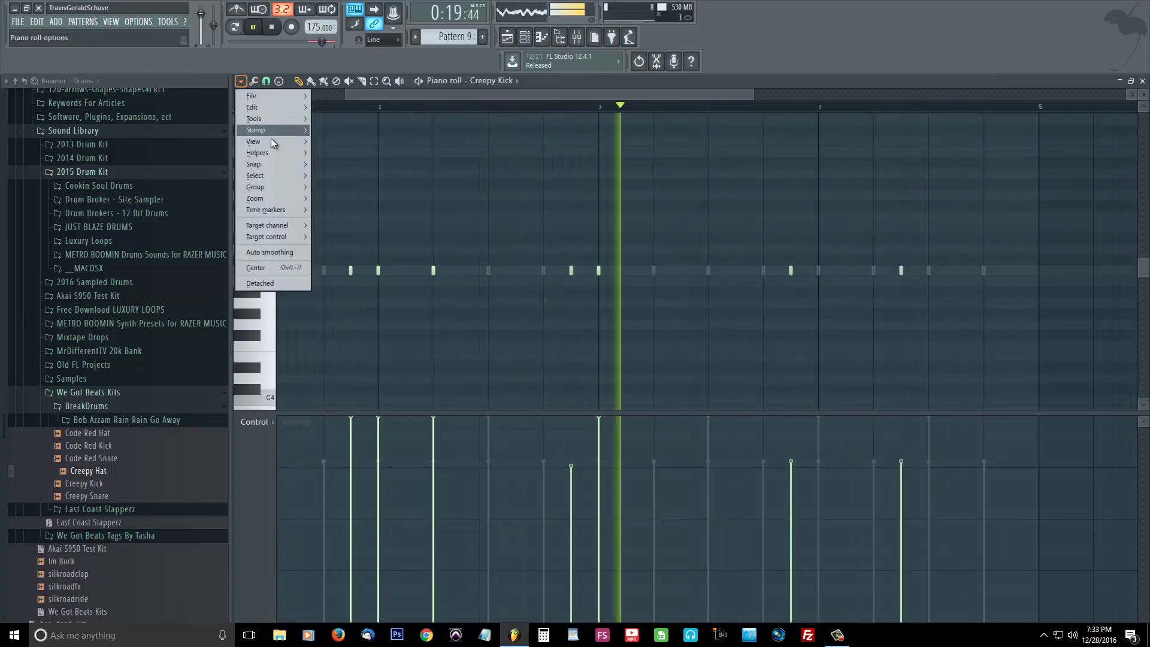
mouse_move(273, 164)
left_click(654, 85)
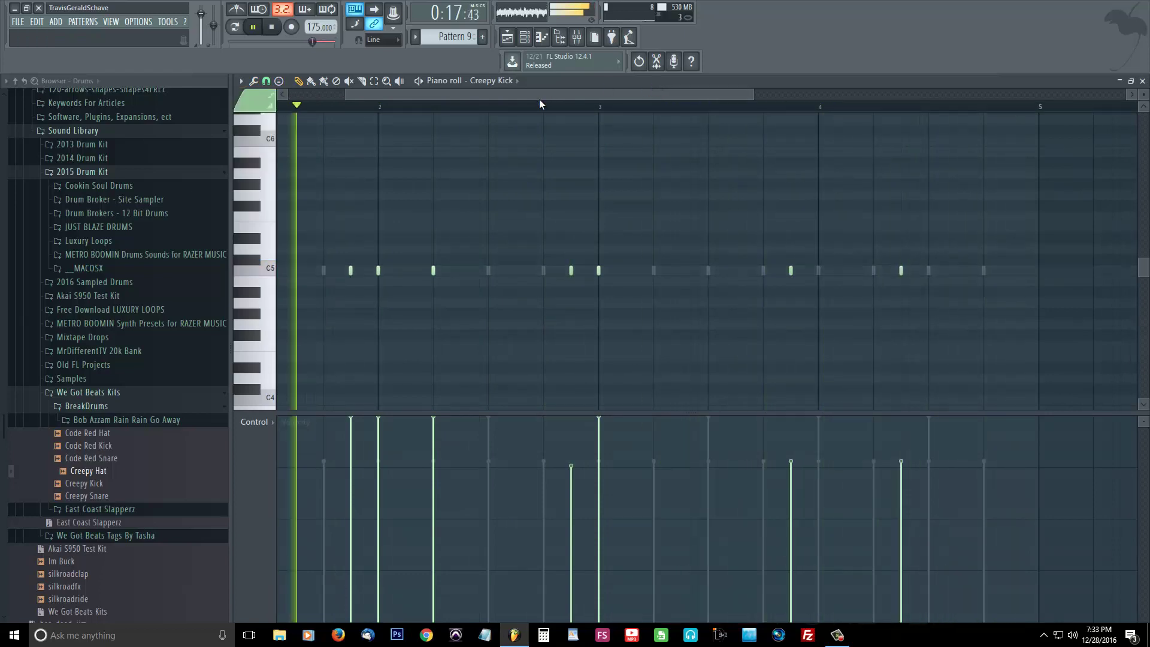
key("space")
left_click(241, 81)
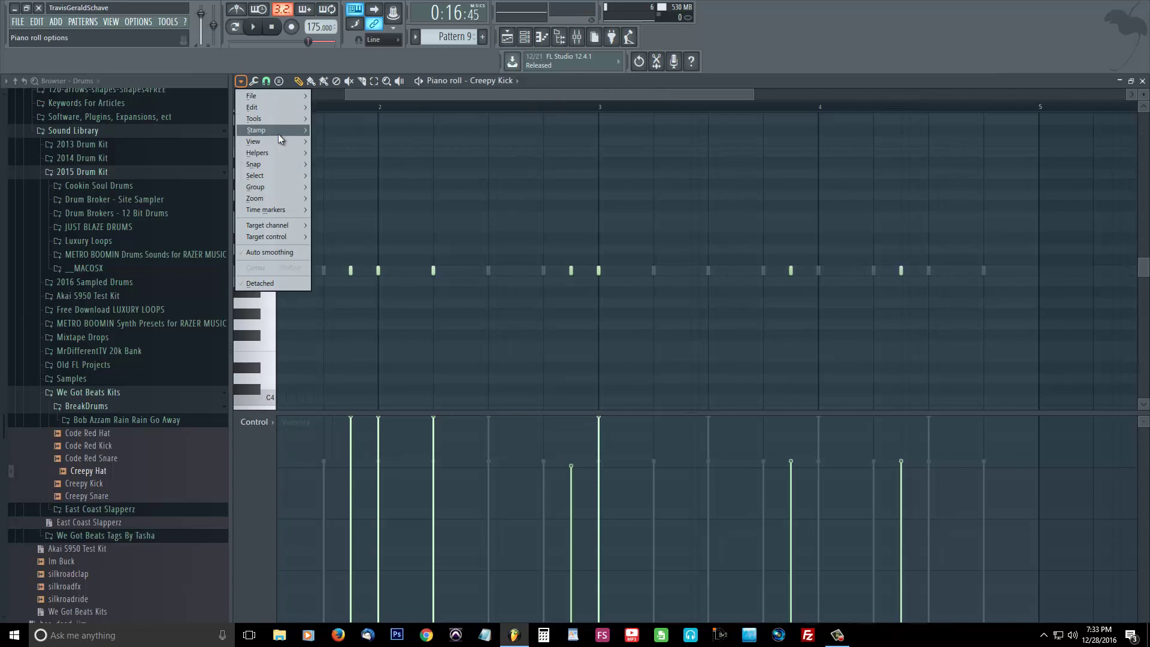
mouse_move(279, 167)
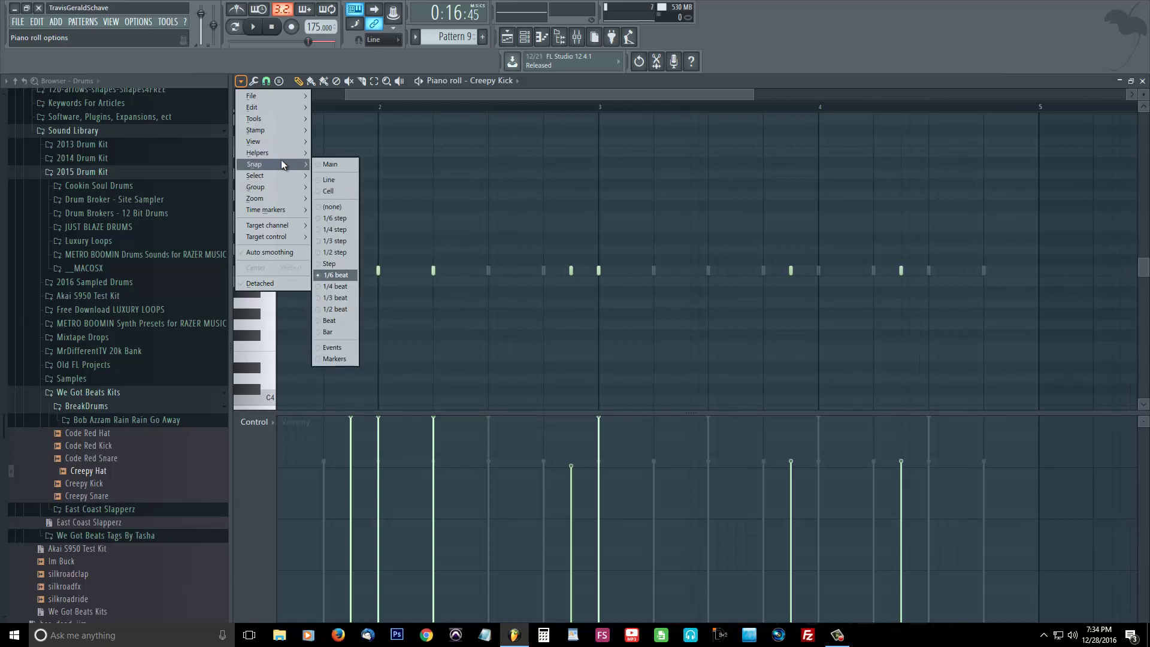
left_click(348, 301)
Step: Replace the Creepy Kick note on step 47 with three C5 notes 1/3 beat apart, starting on bar 3's fourth beat
right_click(790, 270)
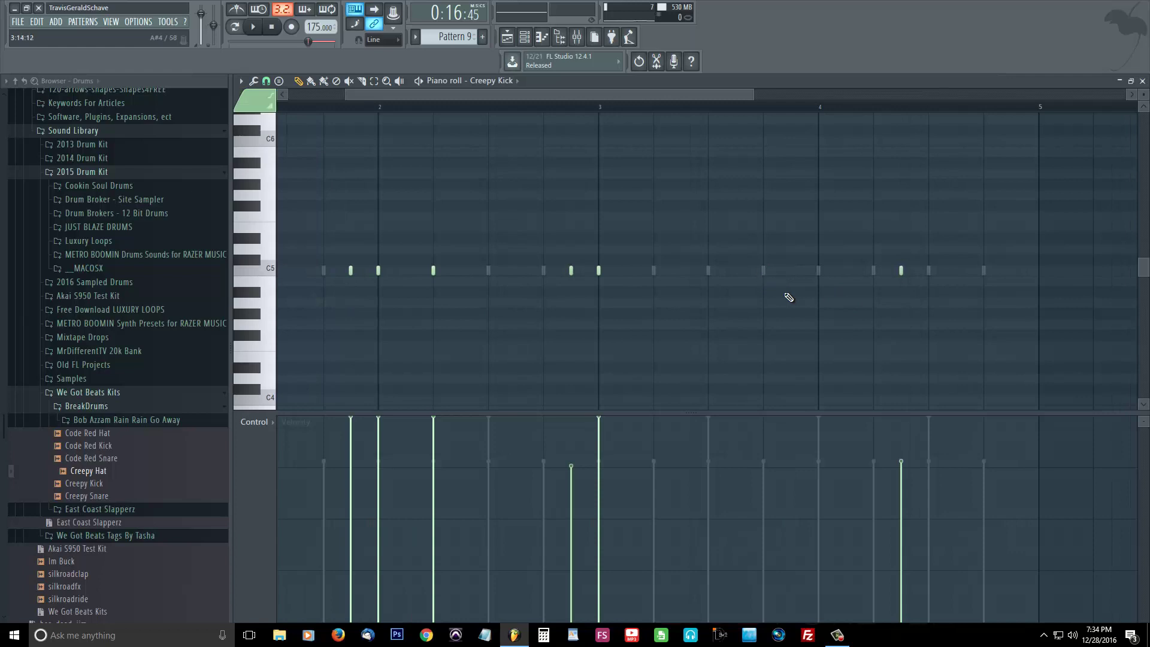
left_click(763, 270)
left_click(781, 270)
left_click(800, 270)
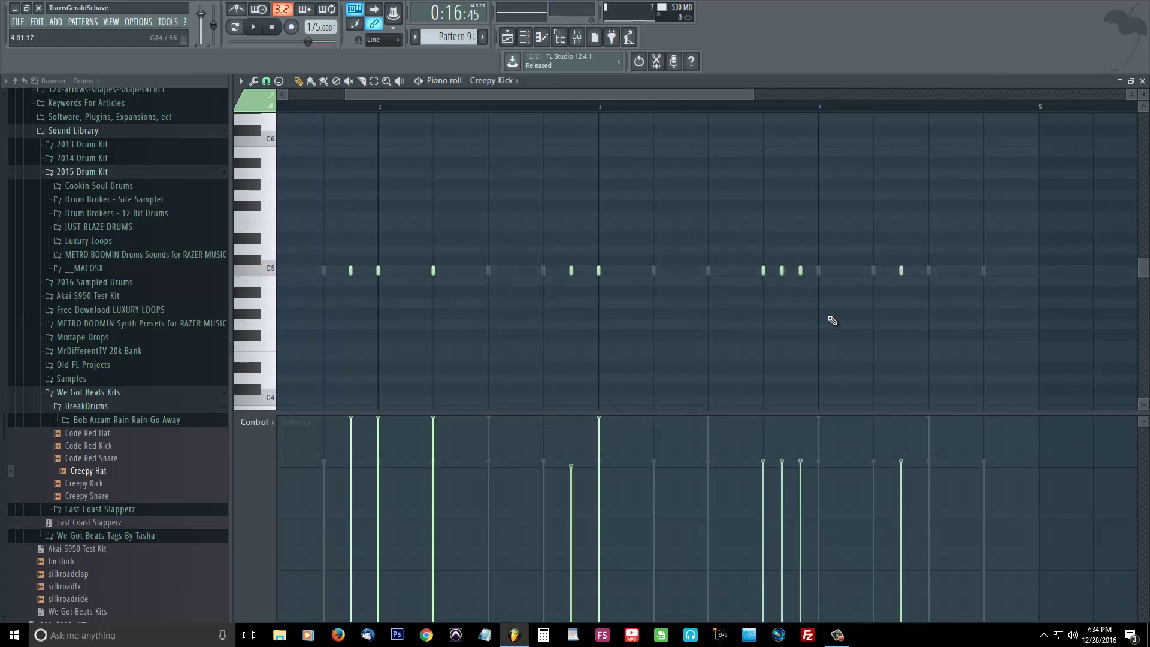
Step: During playback, add a Creepy Snare hit on step 61 of Pattern 9 and set its velocity to 100% in the Piano roll
key("space")
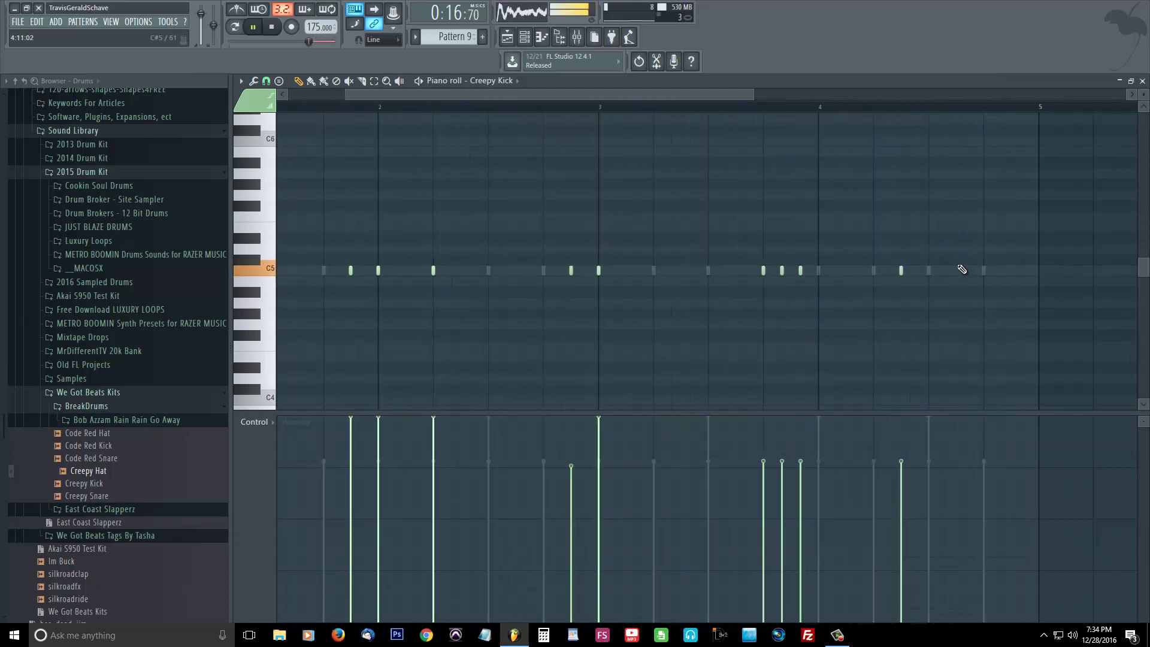
left_click(541, 37)
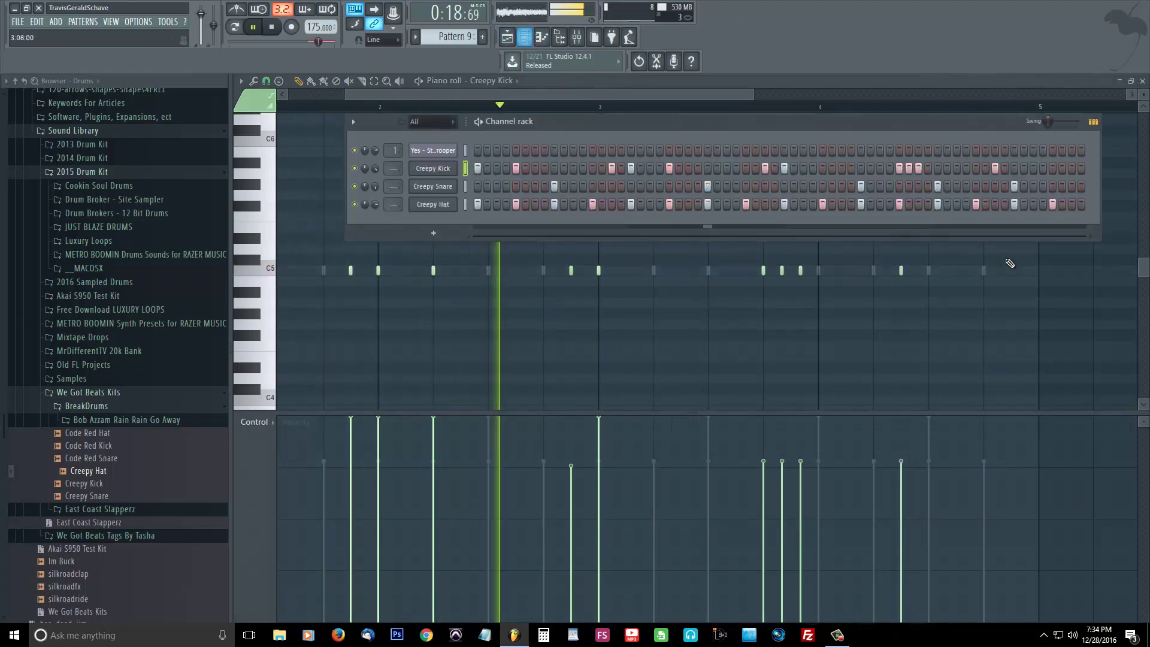
left_click(1053, 186)
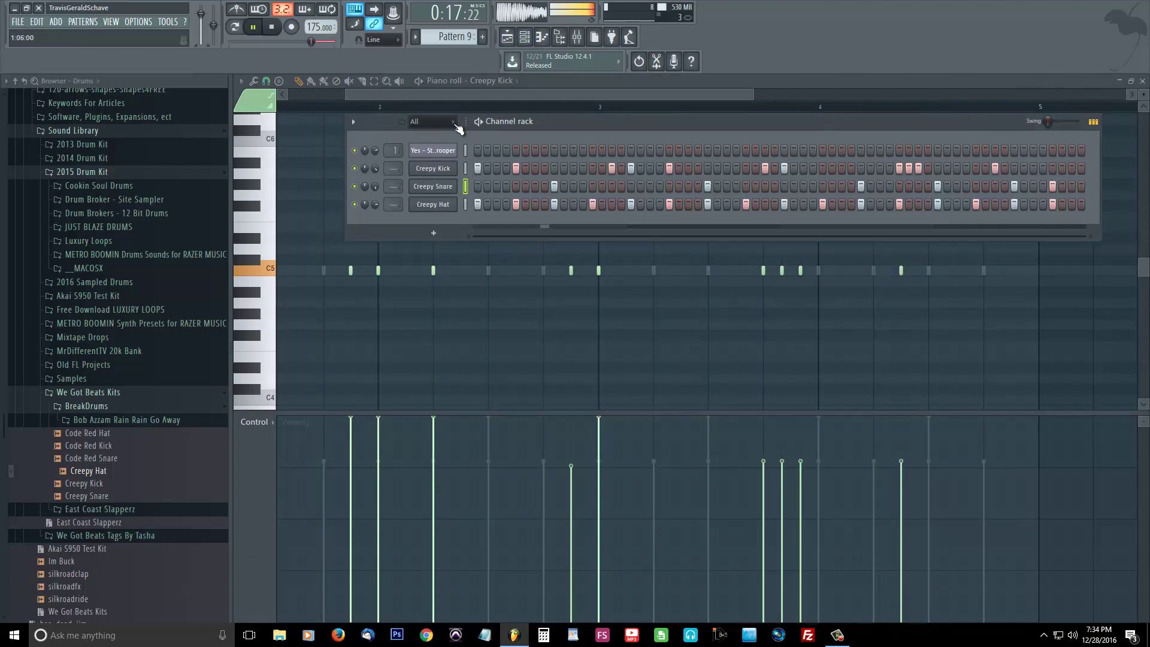
right_click(454, 186)
left_click(476, 187)
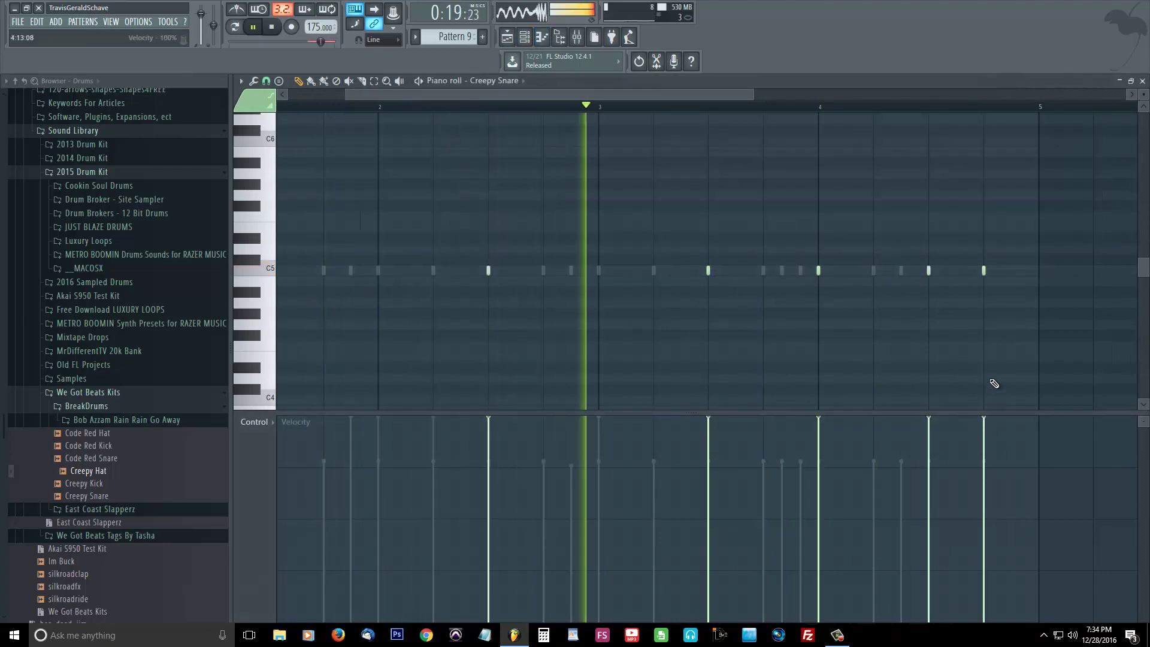
Step: Return to the Playlist and play the full arrangement from bar 1
left_click(509, 37)
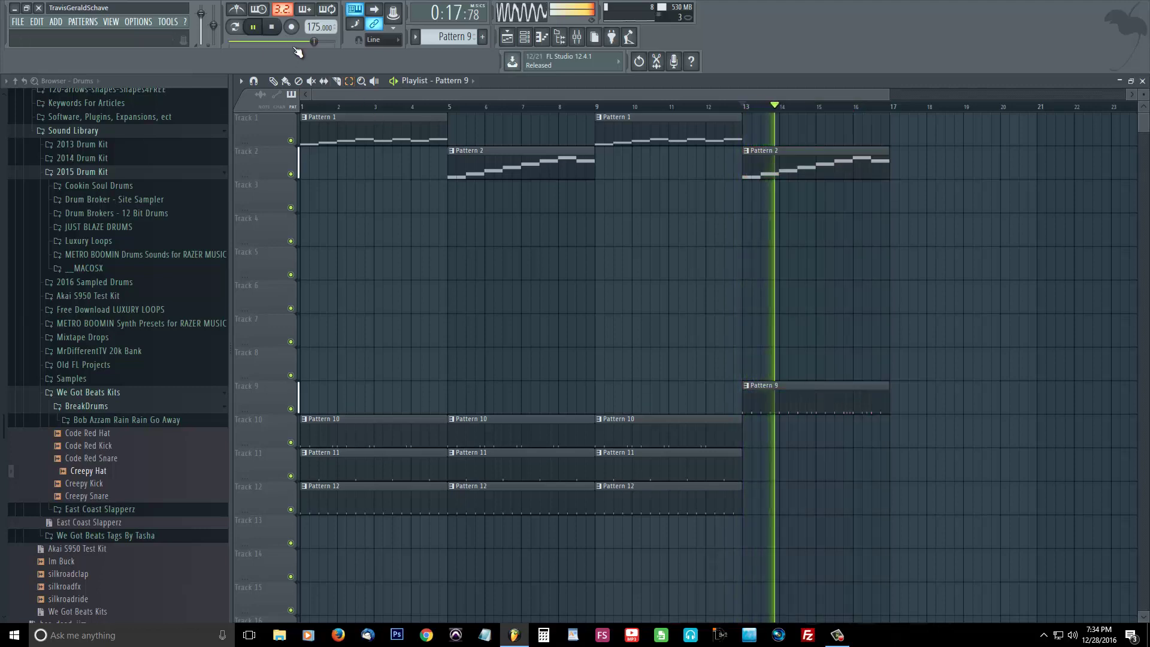
left_click(272, 27)
left_click(254, 30)
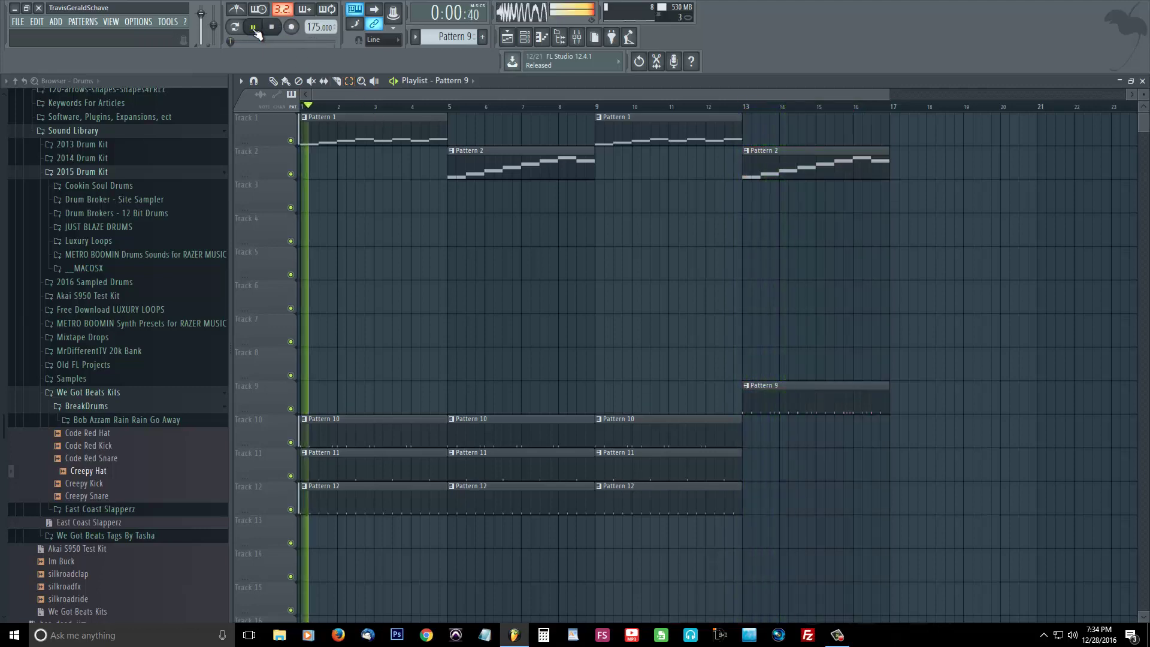
Step: Stop playback, select all four channels in the Channel rack and route them to mixer Insert 1
left_click(524, 37)
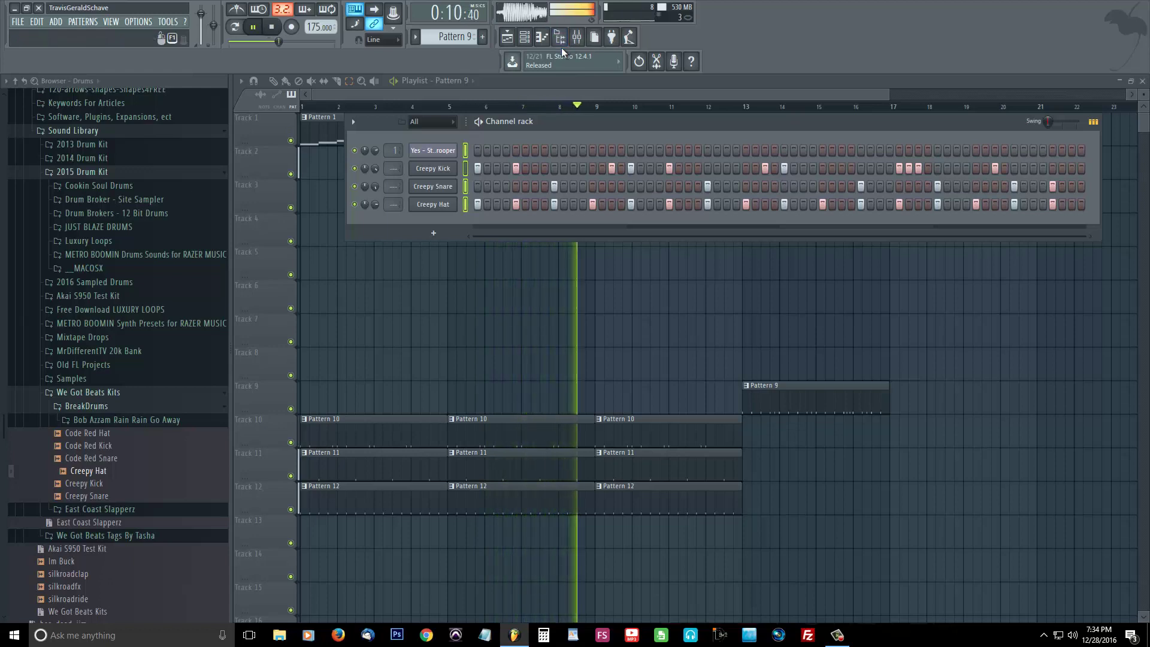
key("space")
left_click(580, 43)
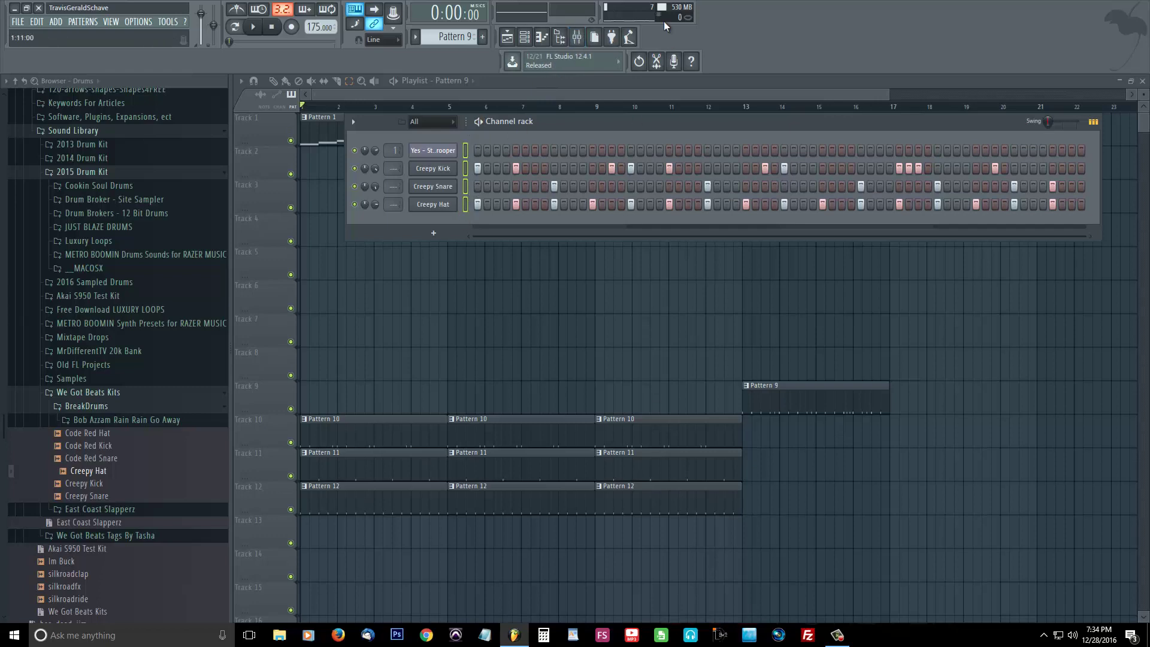
left_click(578, 39)
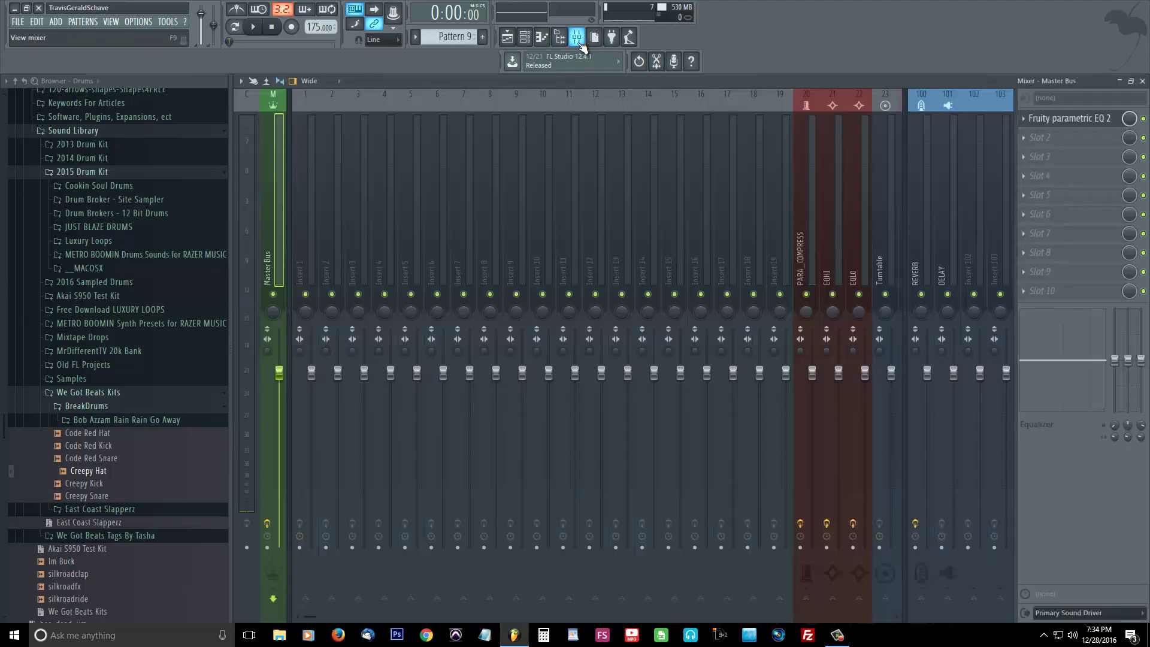
left_click(302, 232)
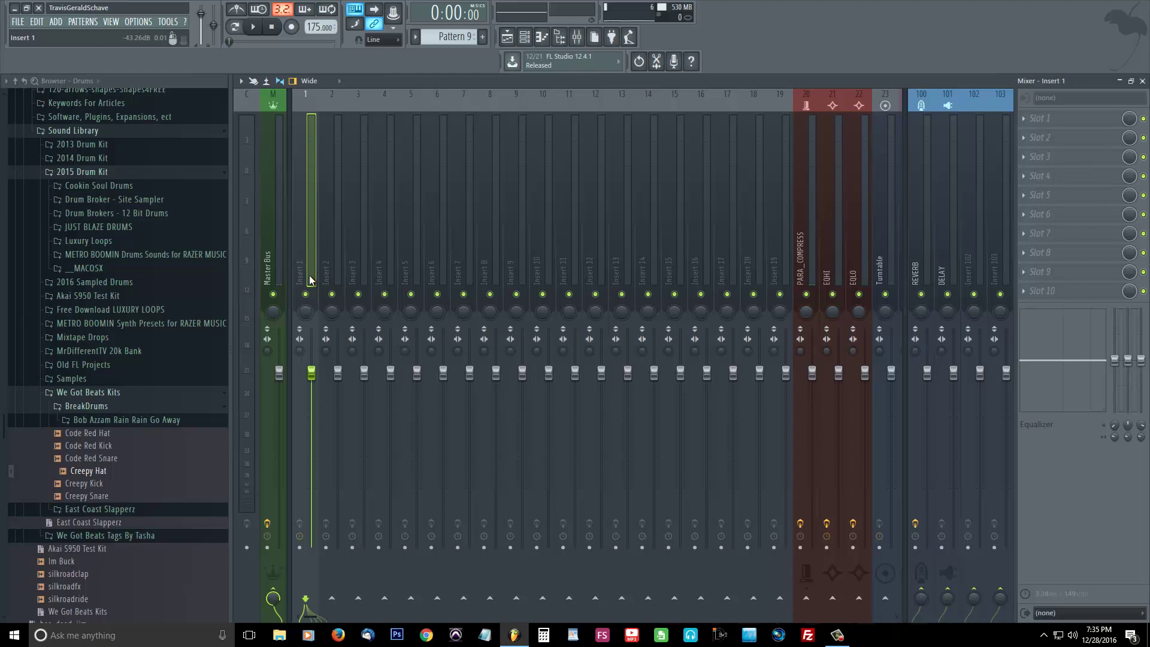
key("ctrl+l")
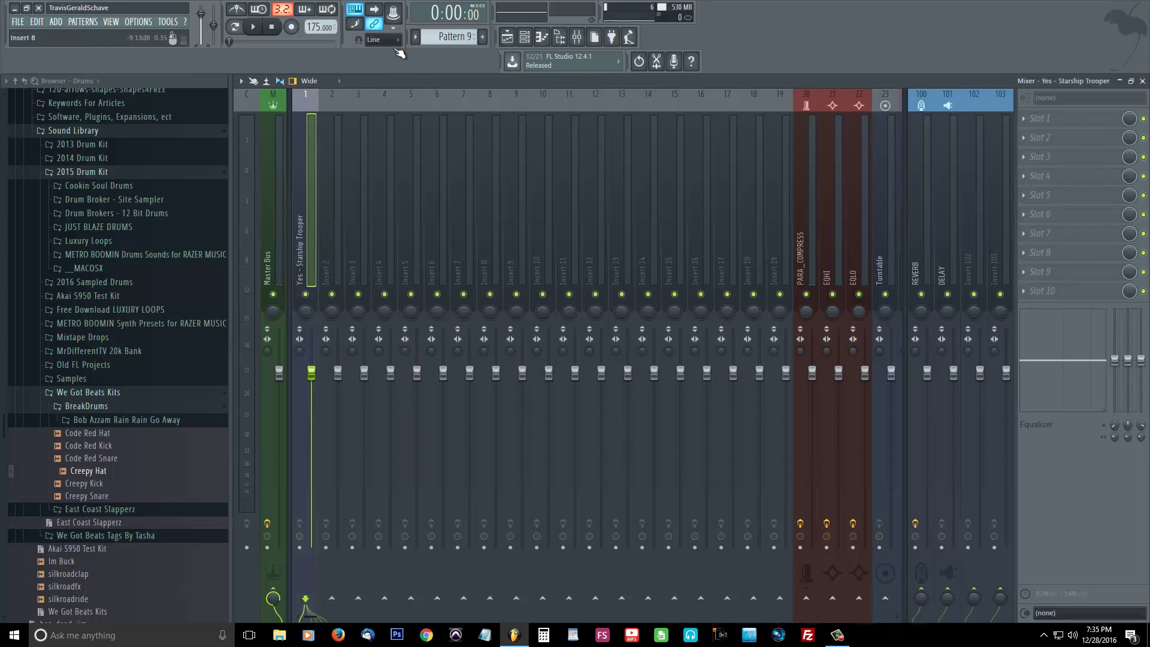
left_click(524, 37)
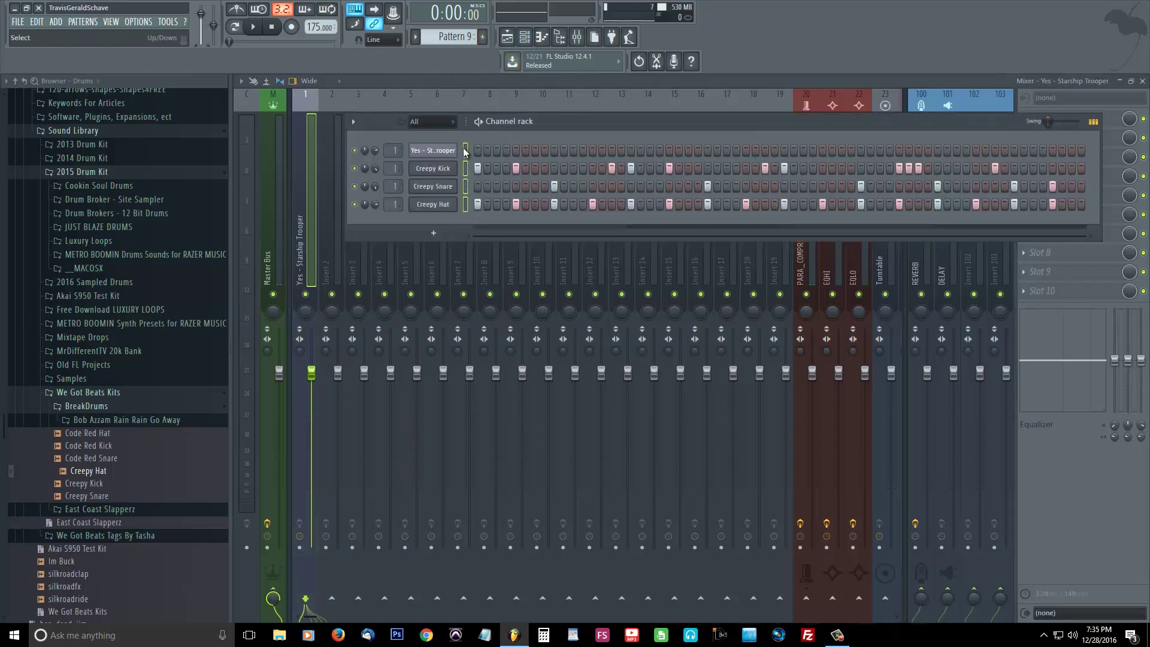
left_click(434, 79)
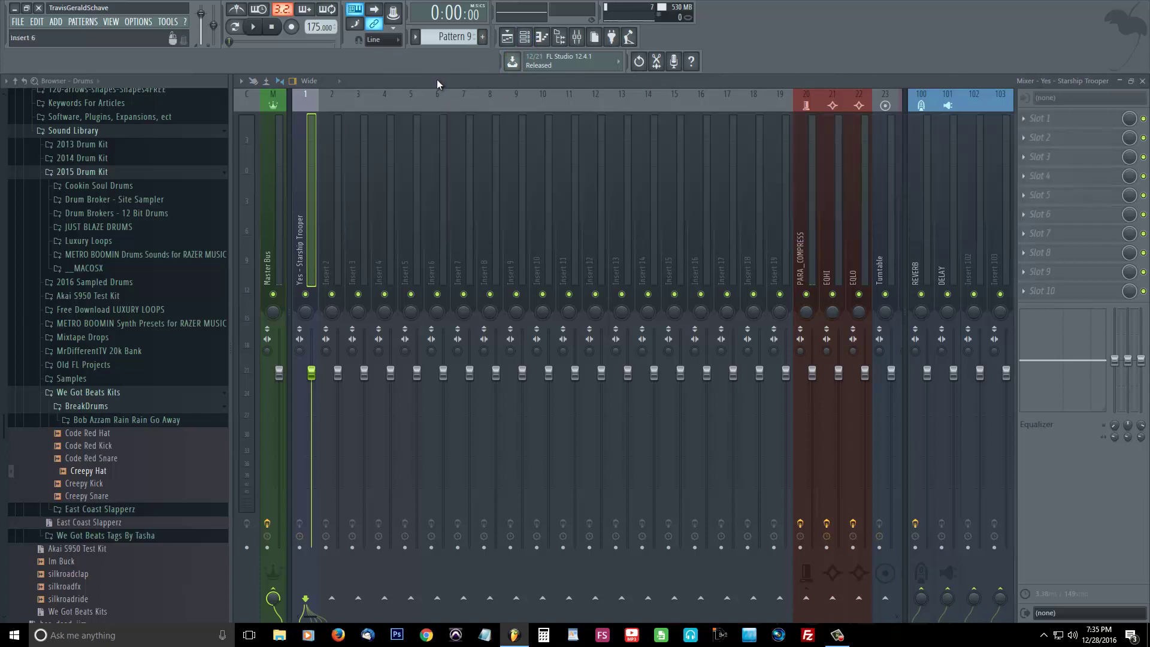
Step: Route the Creepy Kick, Creepy Snare and Creepy Hat channels to separate mixer tracks starting at Insert 2
left_click(524, 37)
left_click_drag(393, 169, 394, 210)
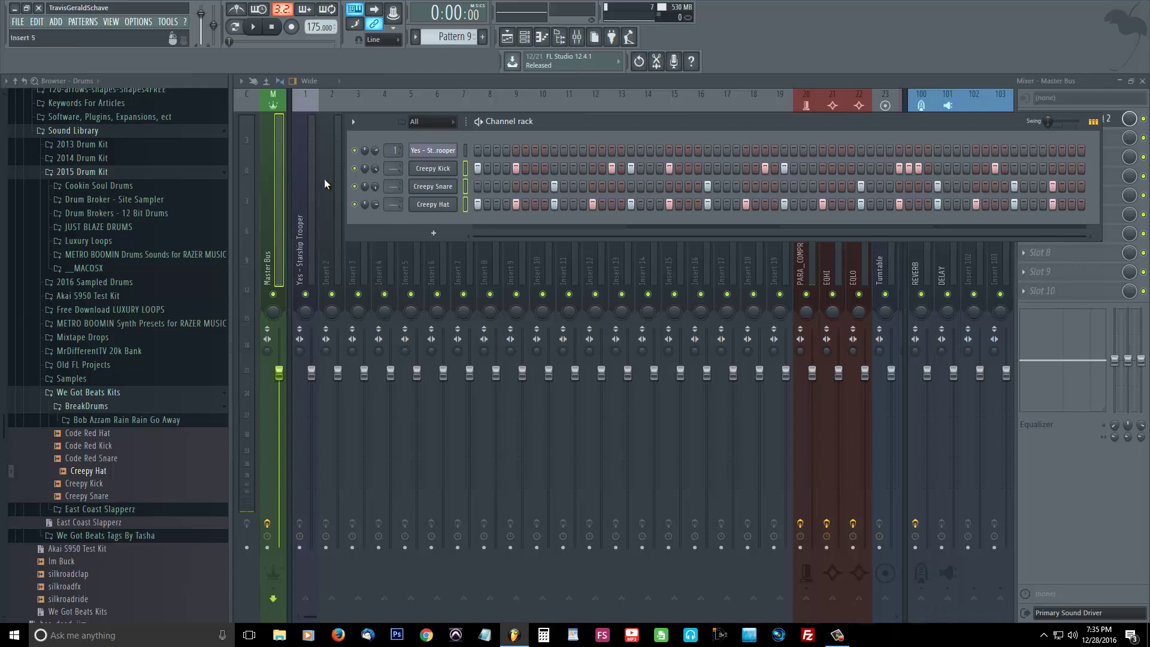
left_click(323, 257)
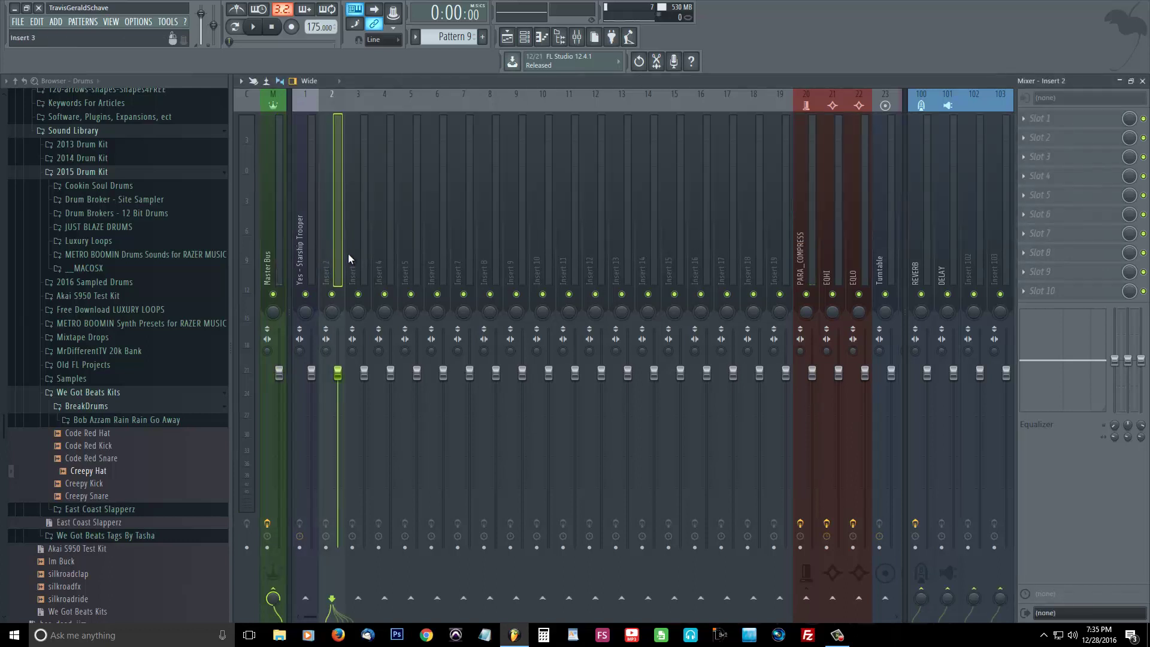
key("ctrl+shift+l")
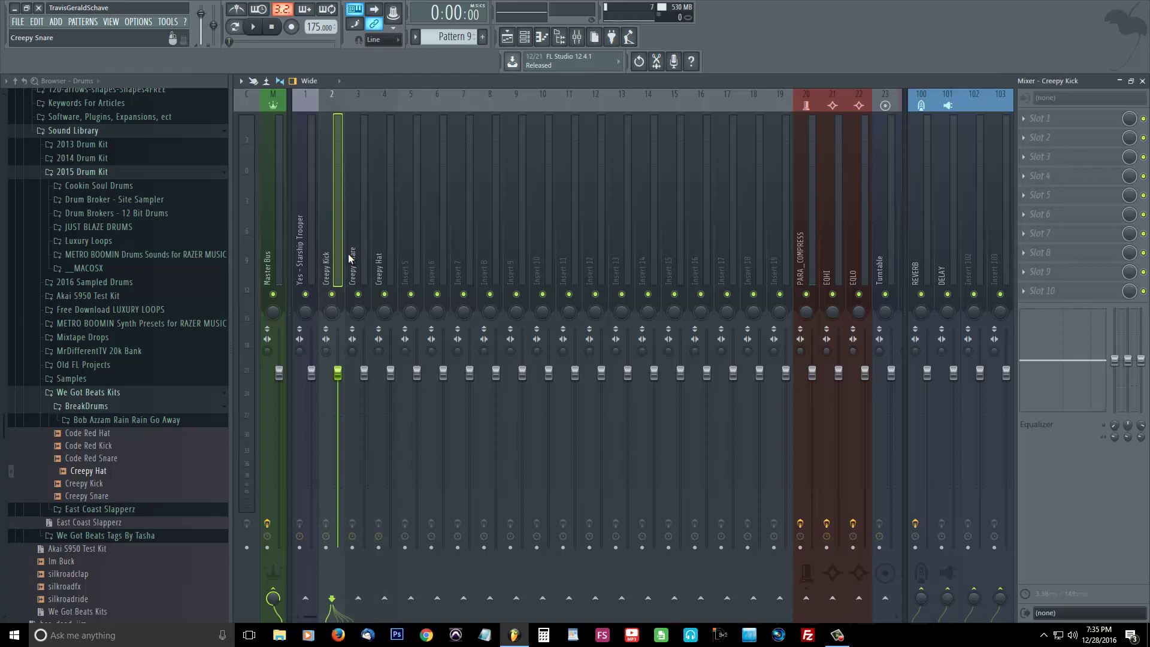
Step: Check the channels' mixer track assignments in the Channel rack and view the options of the Creepy Kick mixer track
left_click(524, 37)
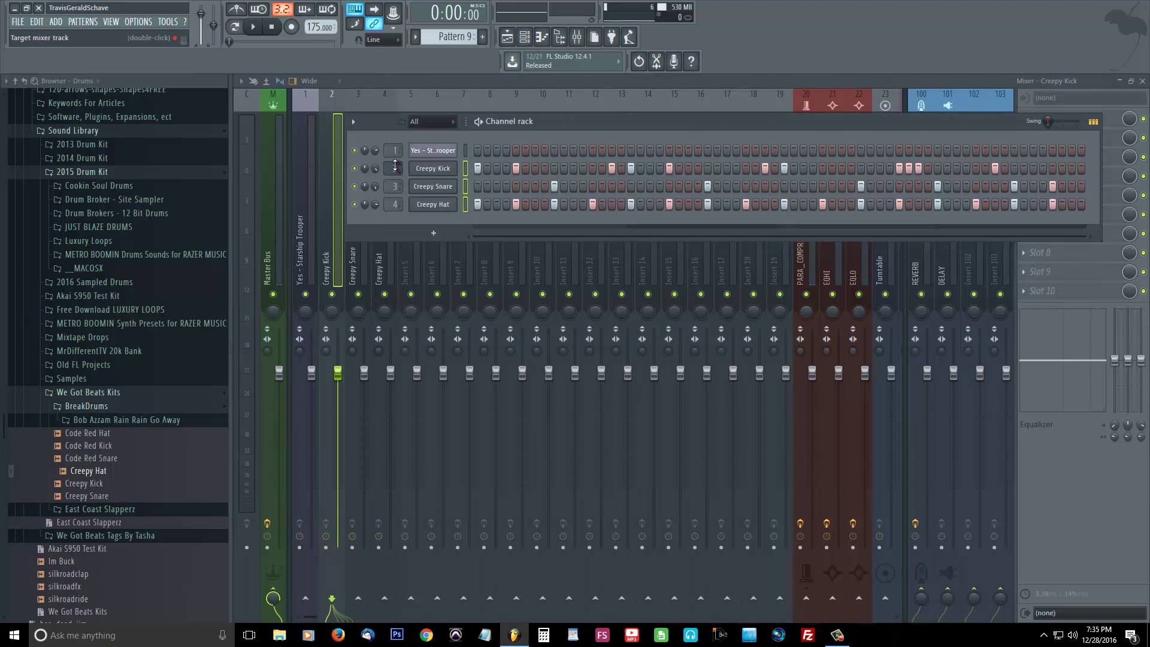
left_click_drag(395, 165, 394, 168)
right_click(335, 248)
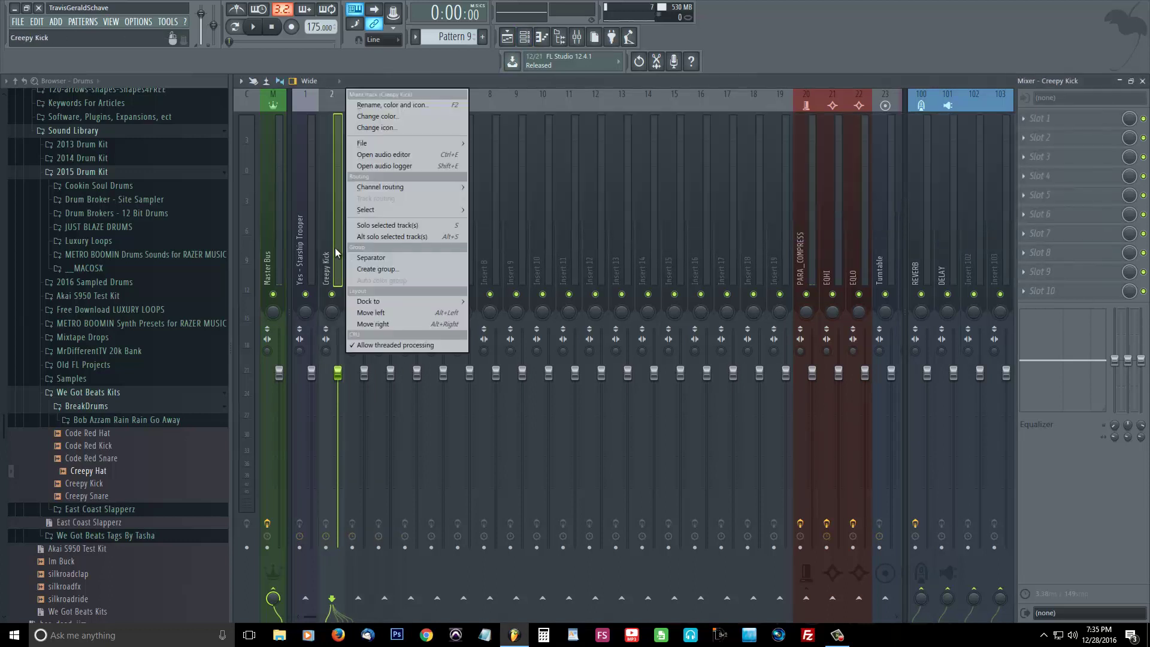
key("Escape")
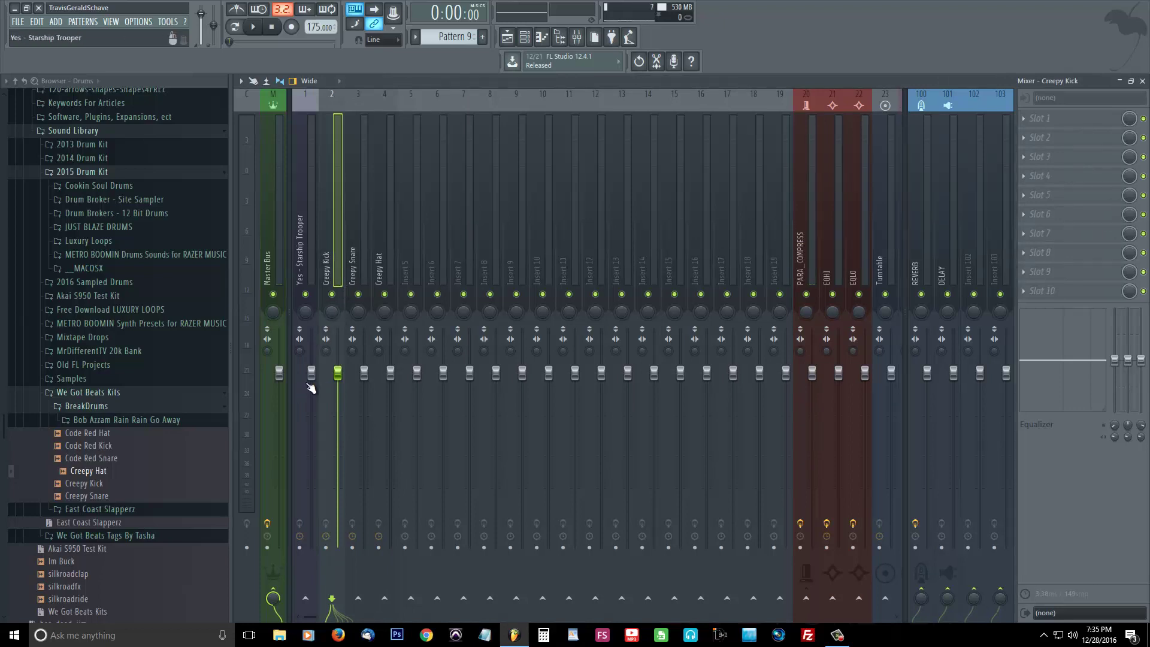
Step: During playback, lower the Yes - Starship Trooper, Creepy Kick, Creepy Snare and Creepy Hat faders and pan Creepy Hat about 23% left
key("space")
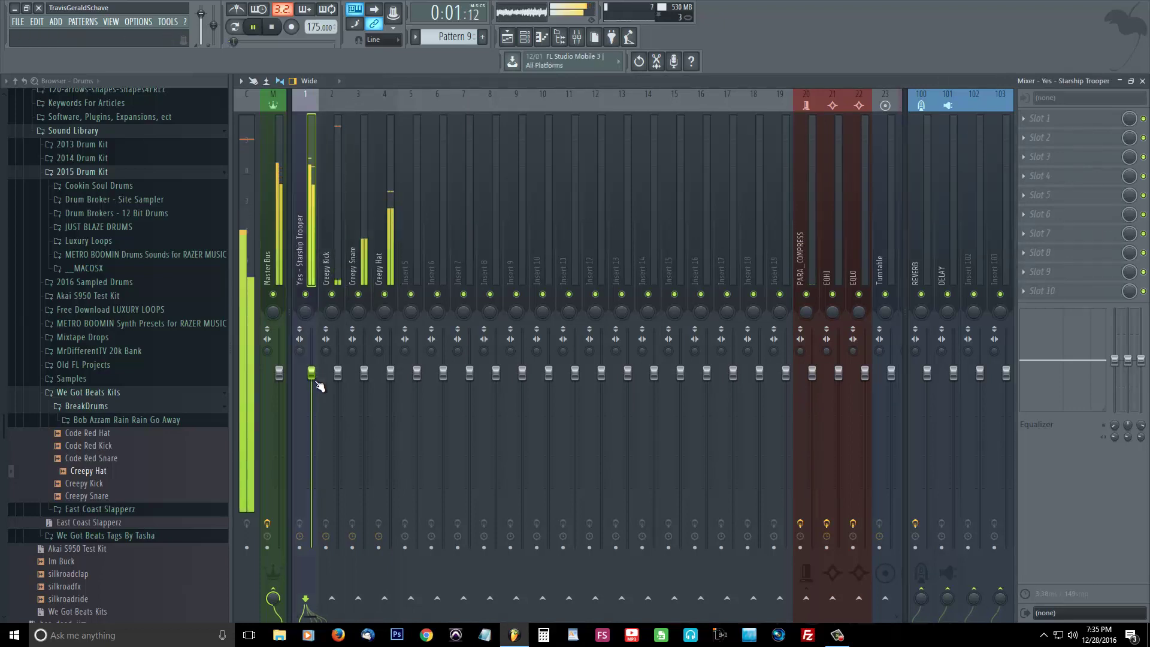
left_click_drag(319, 376, 336, 512)
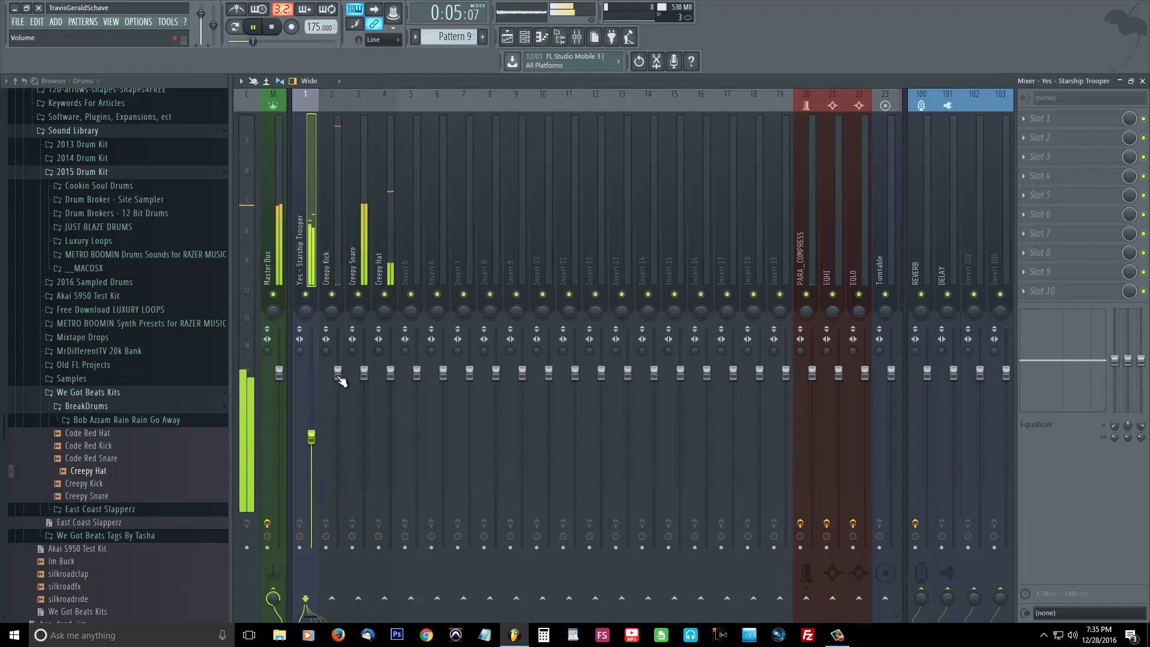
left_click_drag(338, 373, 367, 477)
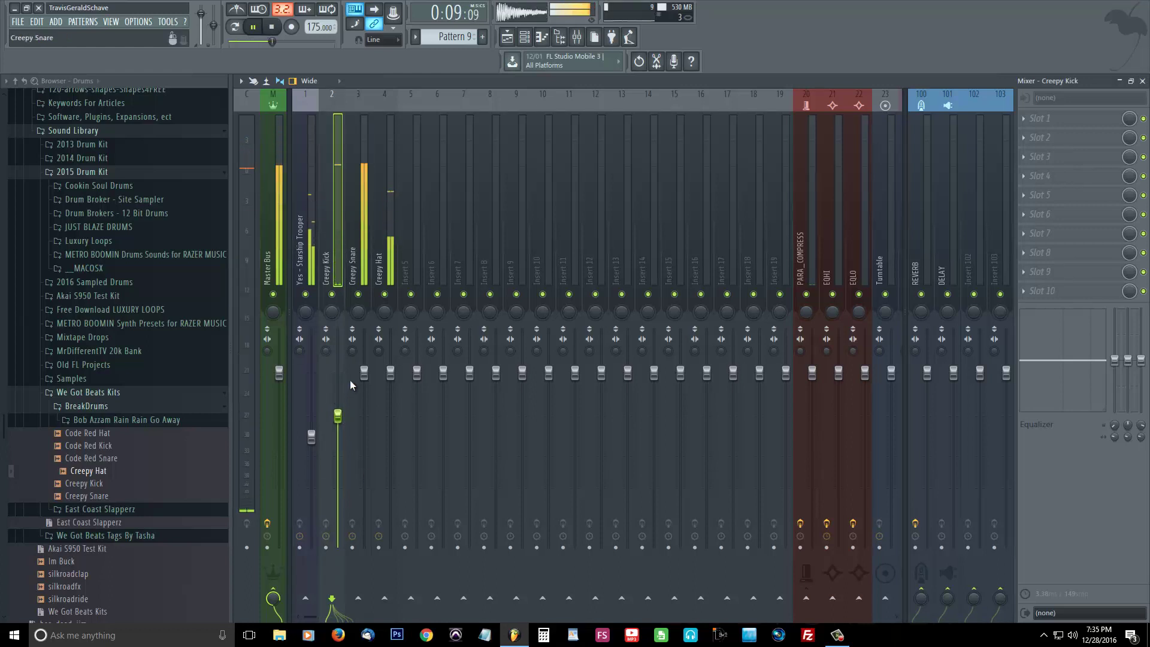
left_click(363, 373)
left_click_drag(375, 401, 379, 471)
left_click_drag(390, 372, 397, 455)
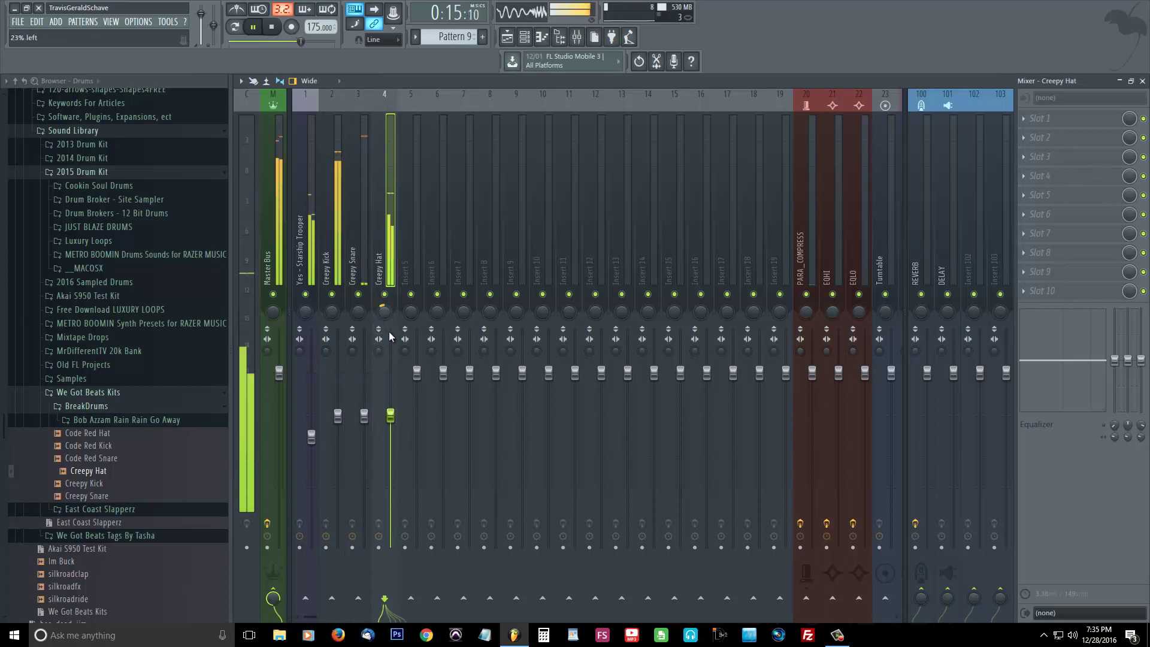
left_click_drag(382, 311, 360, 309)
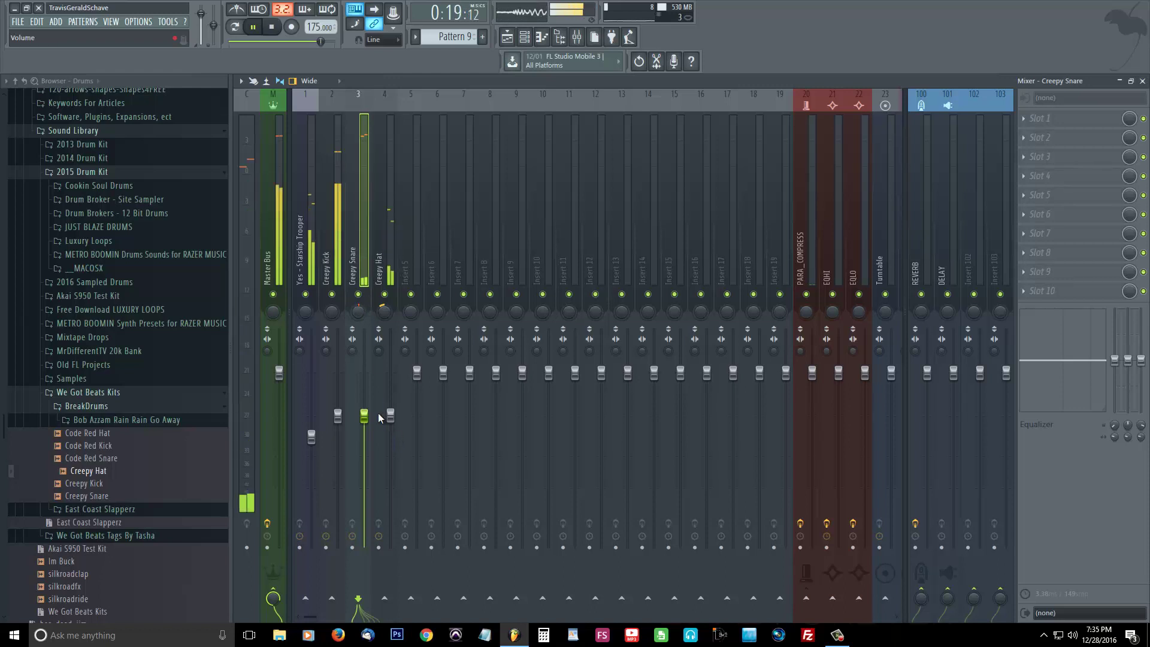
key("space")
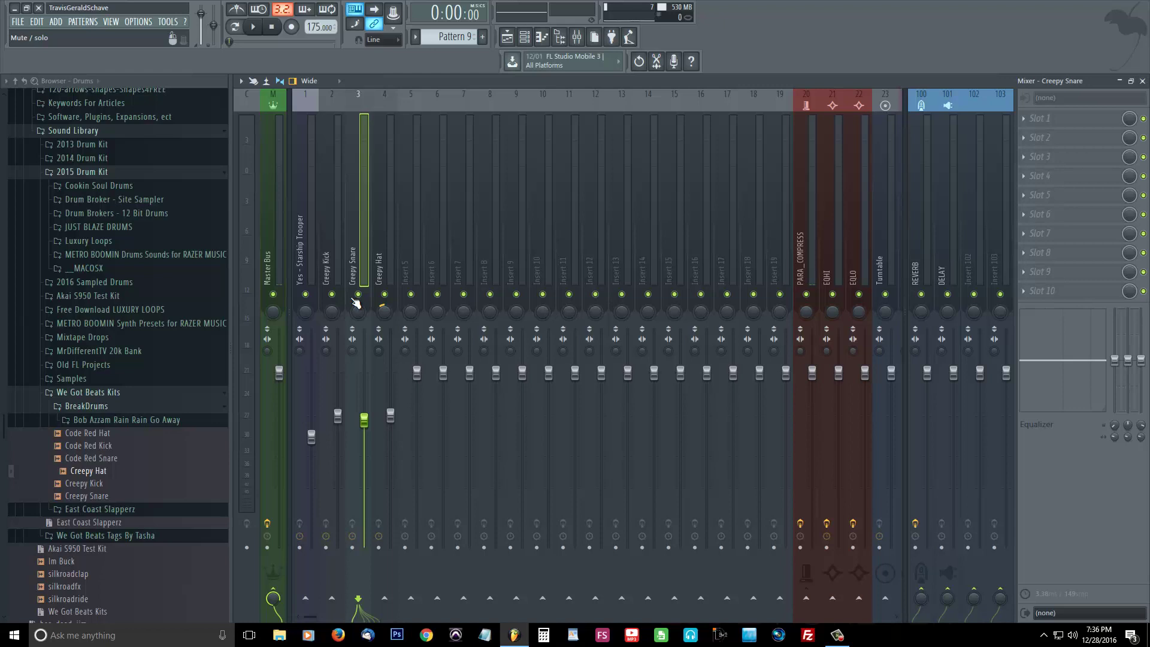
Step: Replay the song, lower the Creepy Snare and Creepy Hat faders further, and raise the Yes - Starship Trooper fader slightly
key("space")
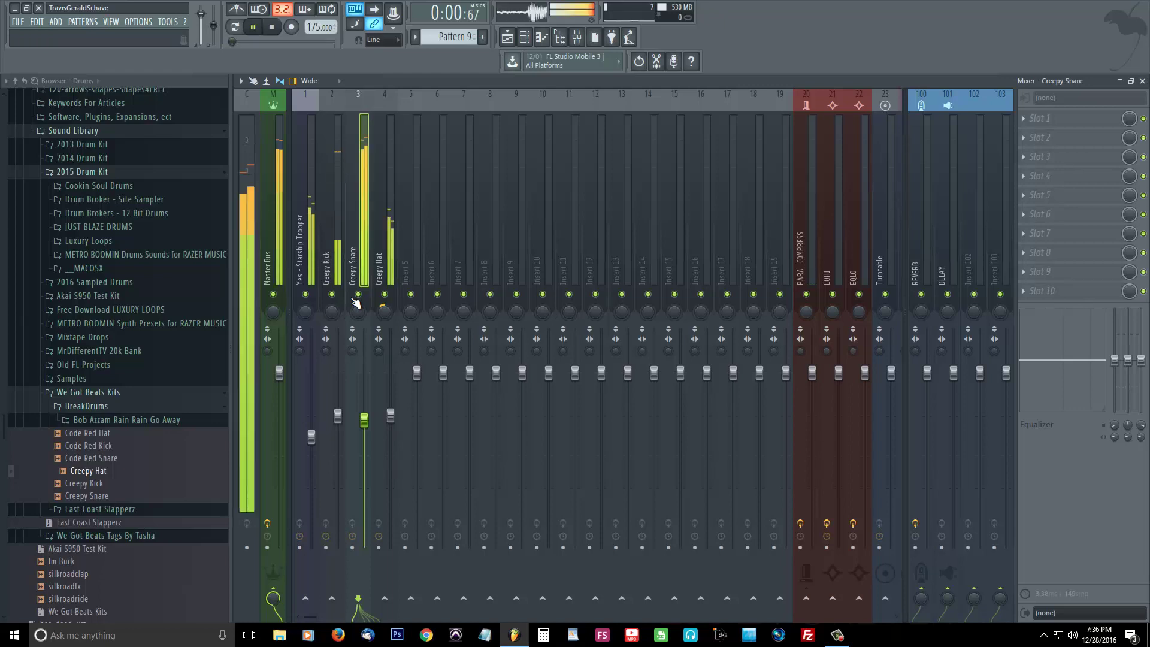
left_click_drag(372, 438, 414, 470)
left_click_drag(390, 415, 401, 436)
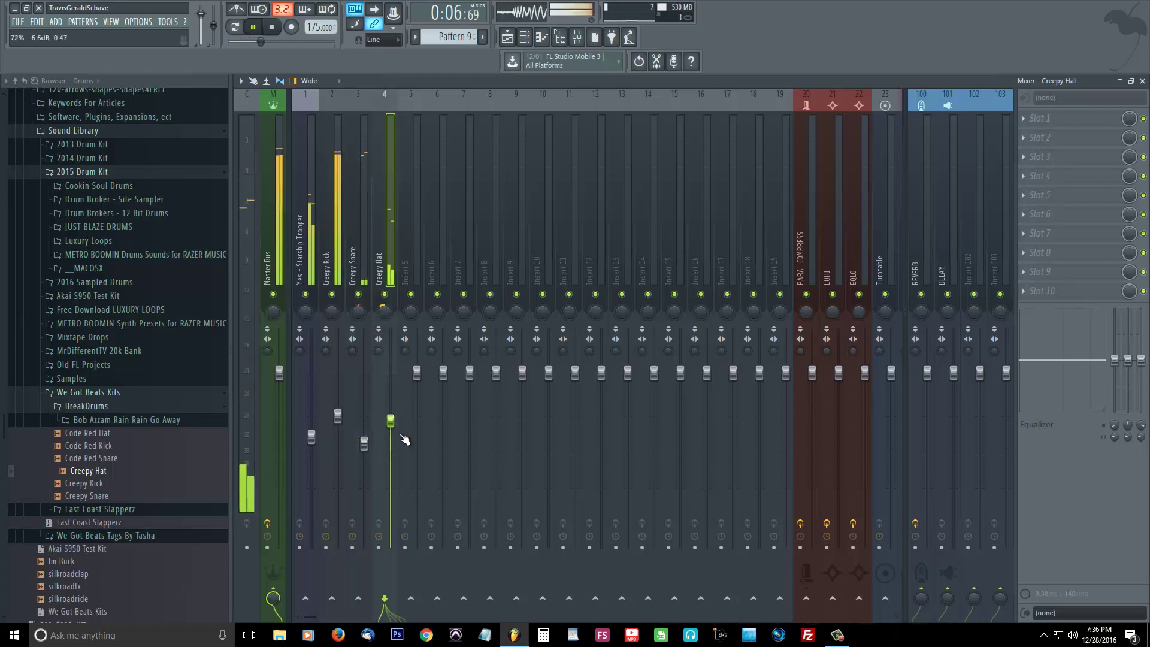
left_click(333, 217)
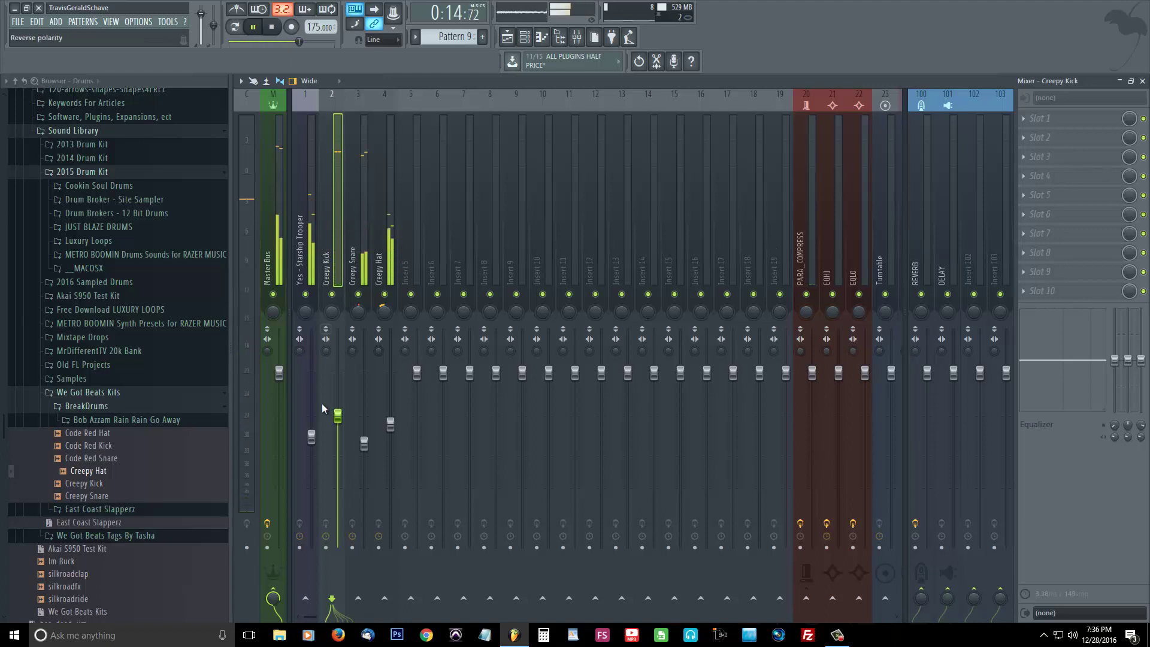
left_click_drag(314, 439, 317, 435)
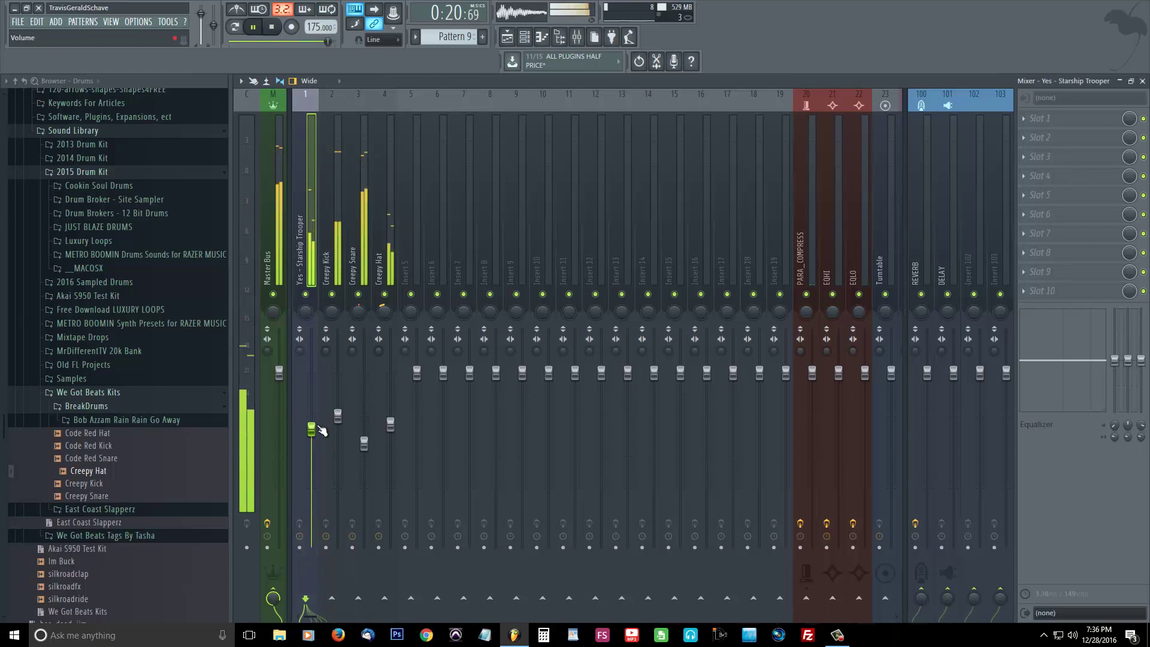
key("space")
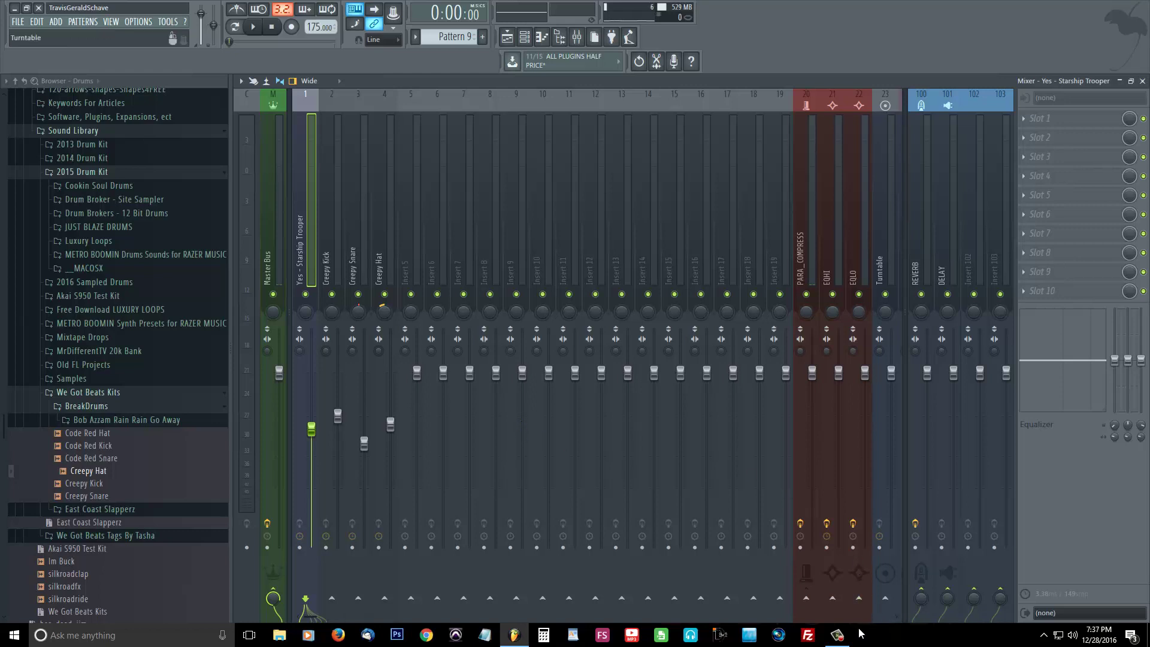
left_click(837, 635)
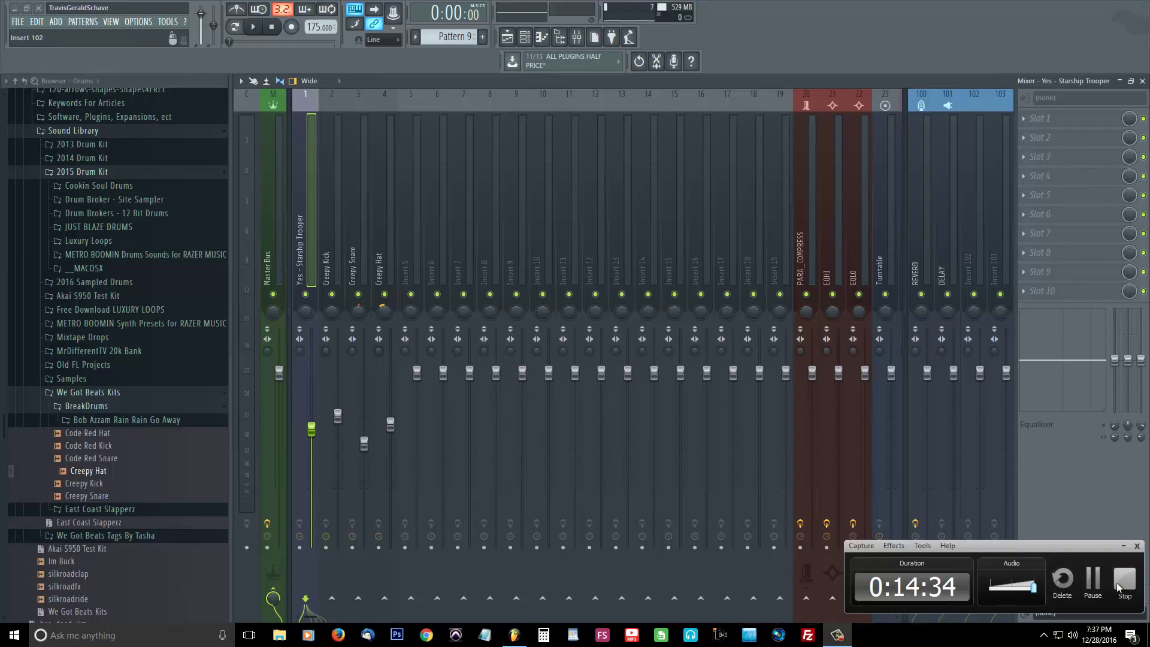